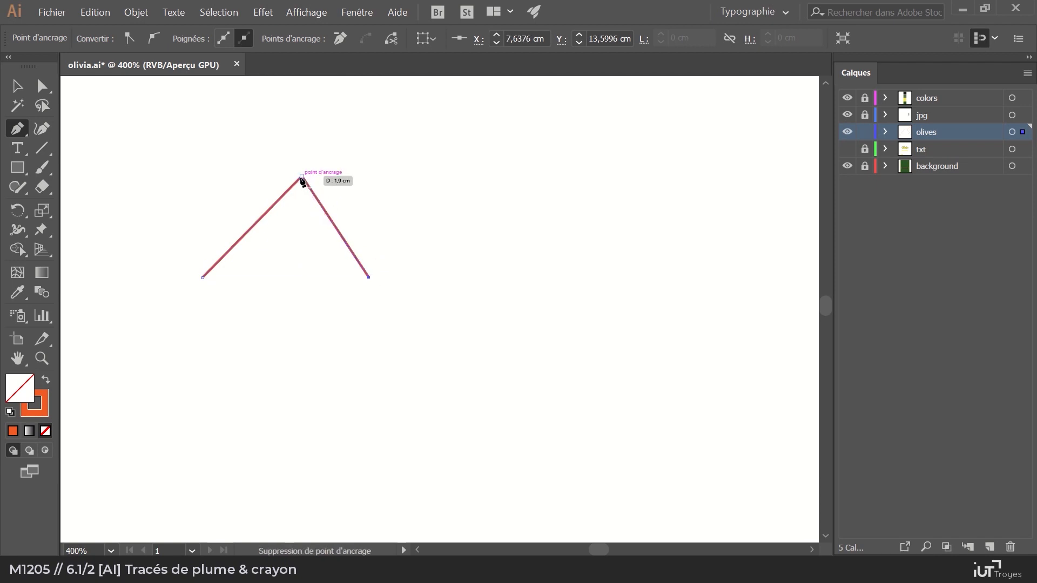
Draw a curved Pen path below the angled line, with a vertical handle at its start and a horizontal handle at its end.
{"action": "left_click", "coordinate": [18, 87]}
{"action": "left_click", "coordinate": [28, 128]}
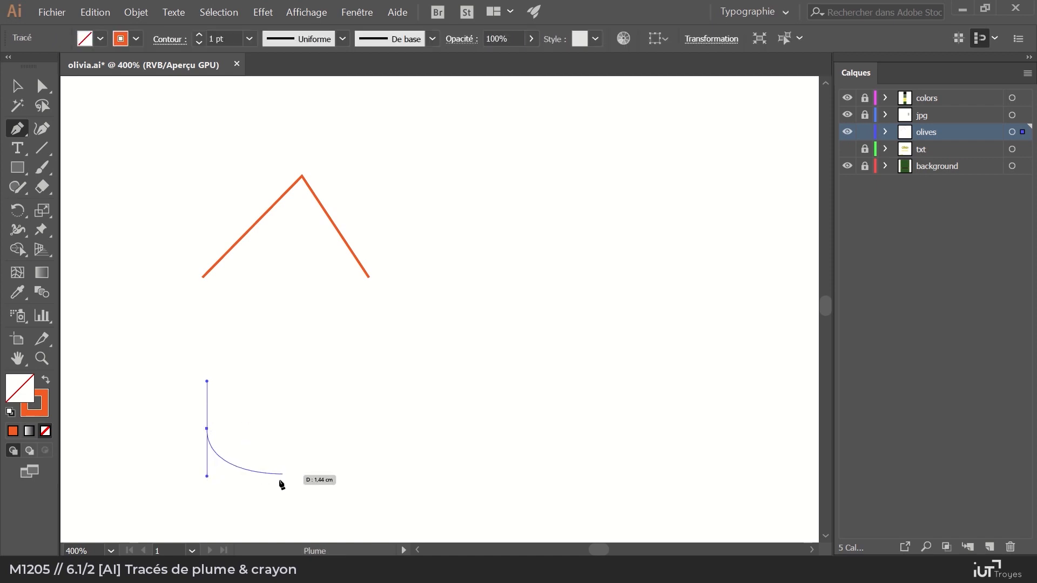
{"action": "left_click_drag", "start_coordinate": [272, 492], "coordinate": [293, 492]}
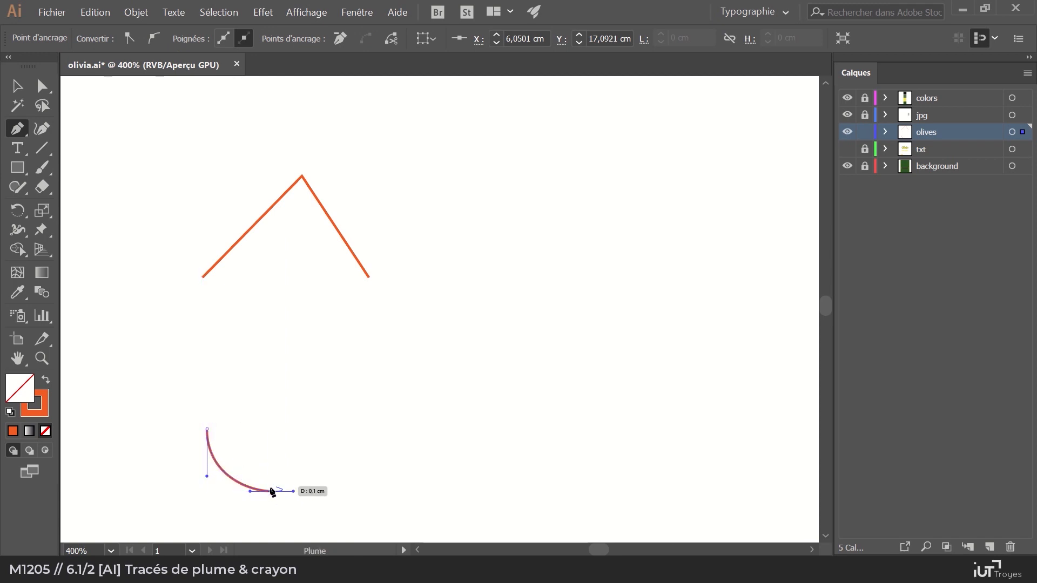
{"action": "left_click", "coordinate": [17, 86]}
Draw a straight diagonal segment with the Pen tool to the upper right of the angled path.
{"action": "key", "text": "z"}
{"action": "left_click", "coordinate": [286, 218]}
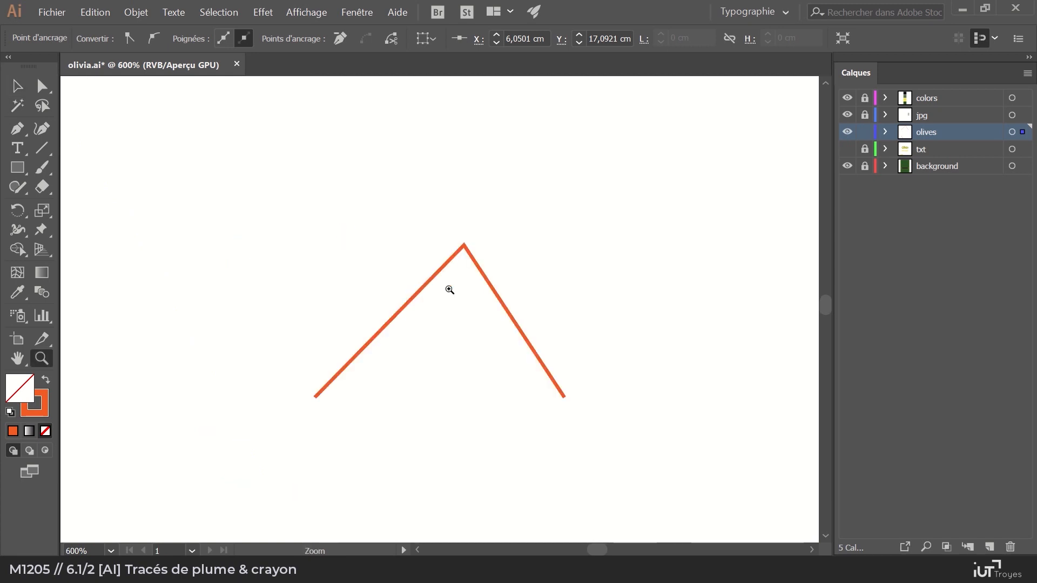
{"action": "left_click", "coordinate": [450, 290]}
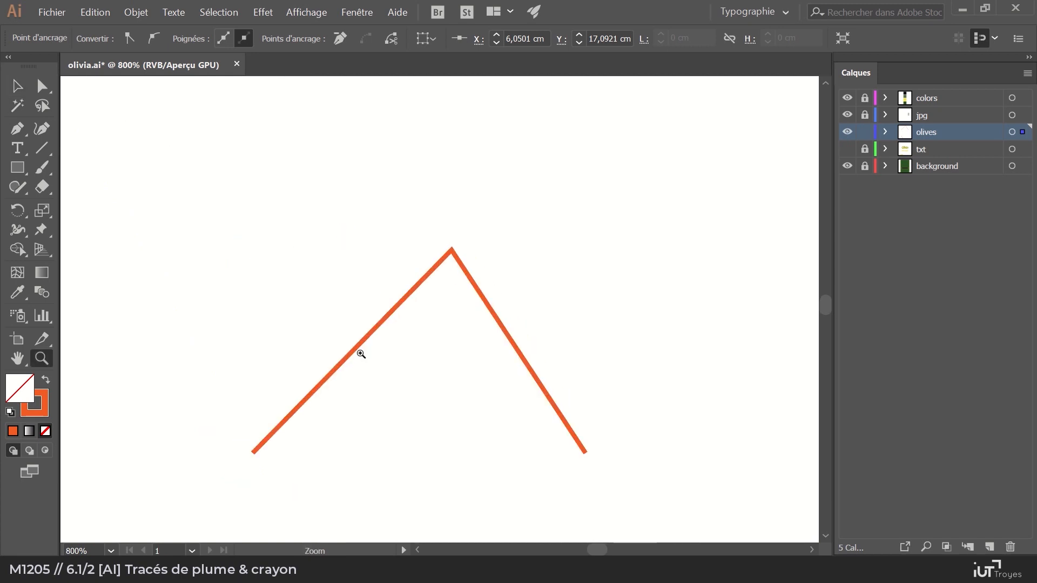
{"action": "left_click", "coordinate": [18, 128]}
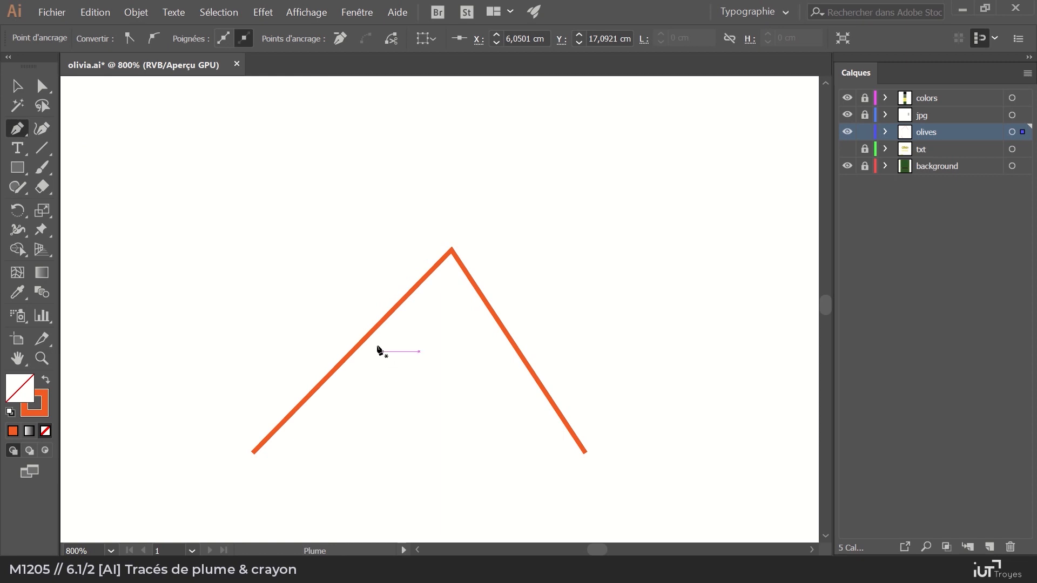
{"action": "left_click", "coordinate": [577, 211]}
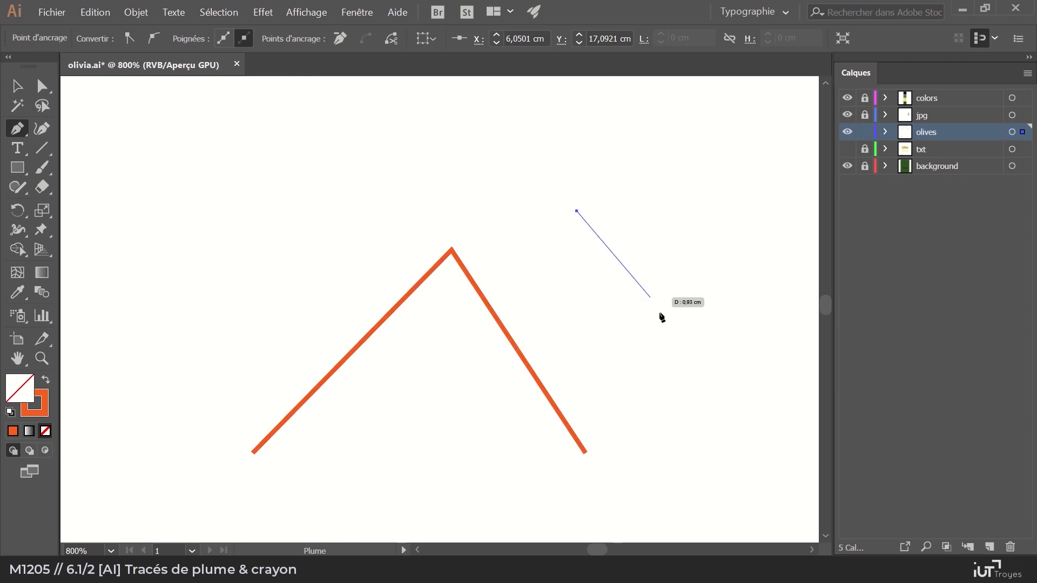
{"action": "left_click", "coordinate": [685, 331]}
{"action": "left_click", "coordinate": [638, 279]}
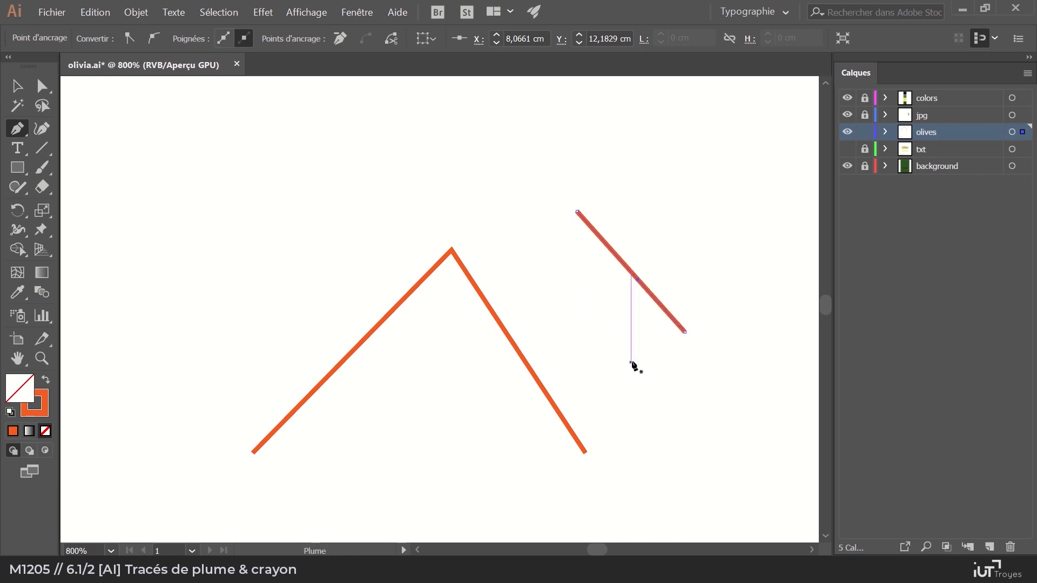
Deselect the diagonal segment and draw a separate short branch from its middle up to the right with the Pen tool.
{"action": "key", "text": "v"}
{"action": "left_click", "coordinate": [662, 333]}
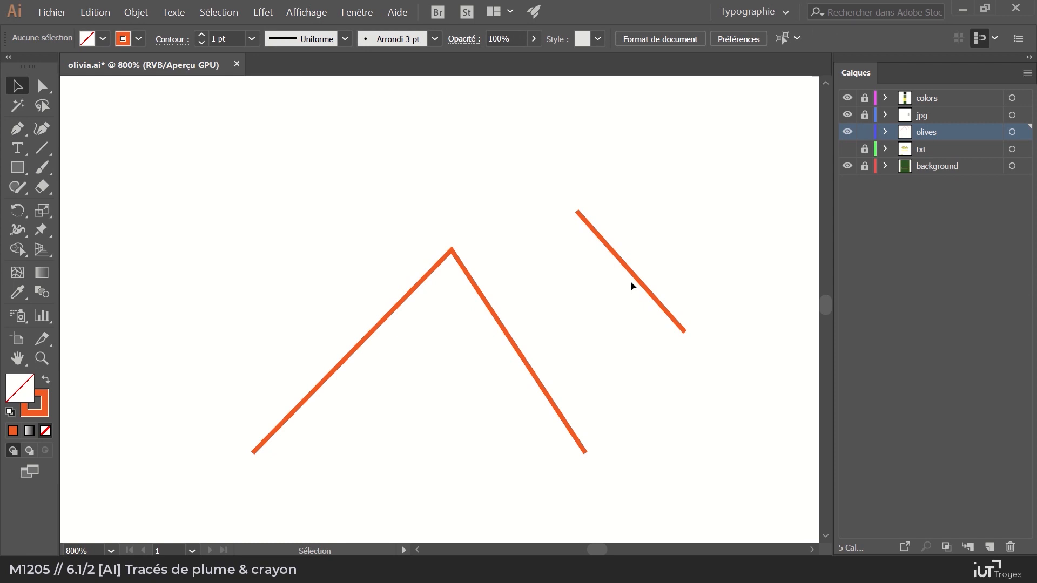
{"action": "key", "text": "p"}
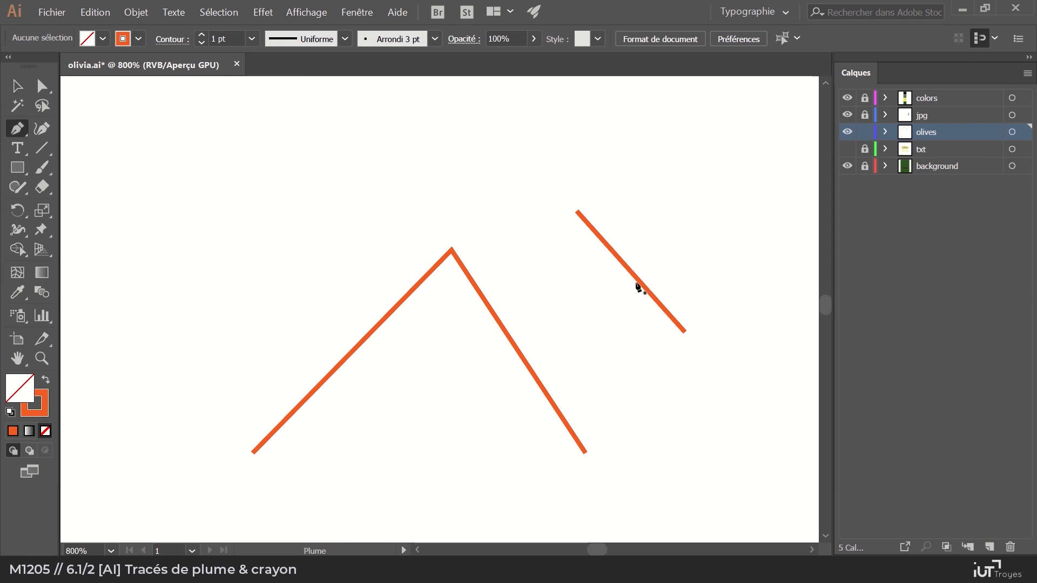
{"action": "left_click", "coordinate": [639, 281]}
{"action": "left_click", "coordinate": [691, 238]}
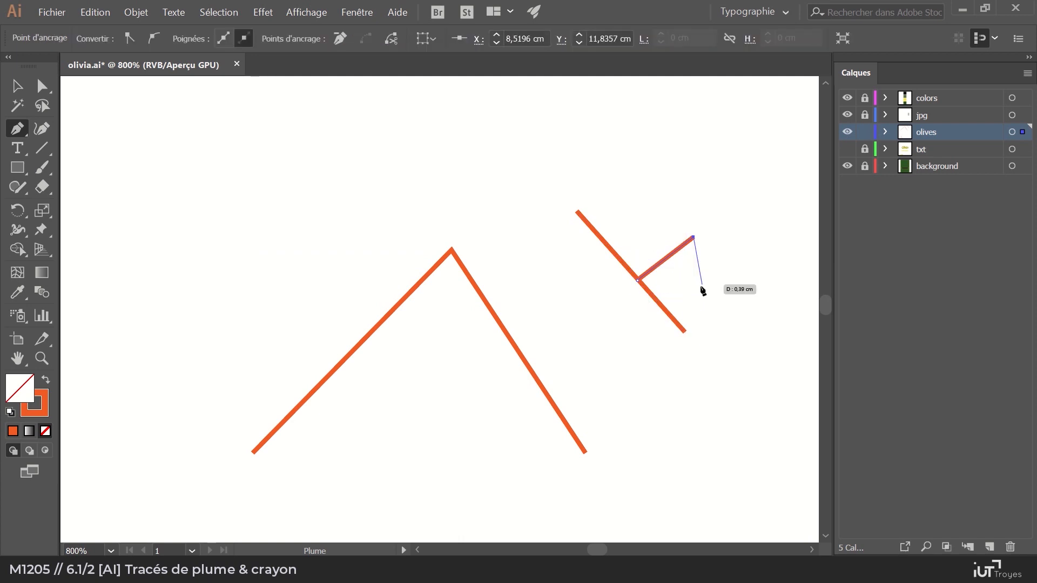
{"action": "key", "text": "Escape"}
Add three anchor points to the angled path, one on its left side and two on its right side.
{"action": "left_click", "coordinate": [19, 130]}
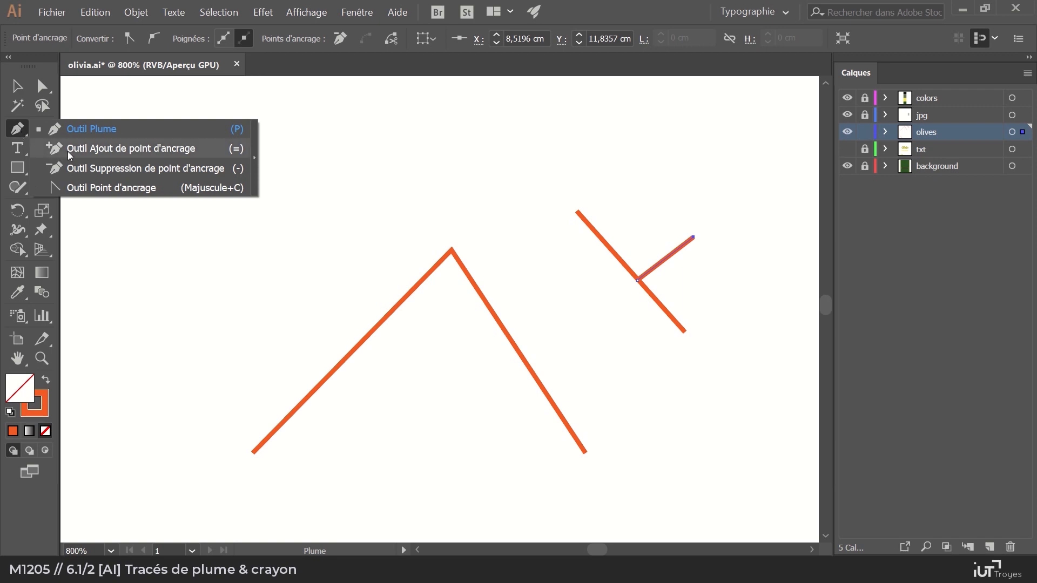
{"action": "left_click", "coordinate": [89, 150]}
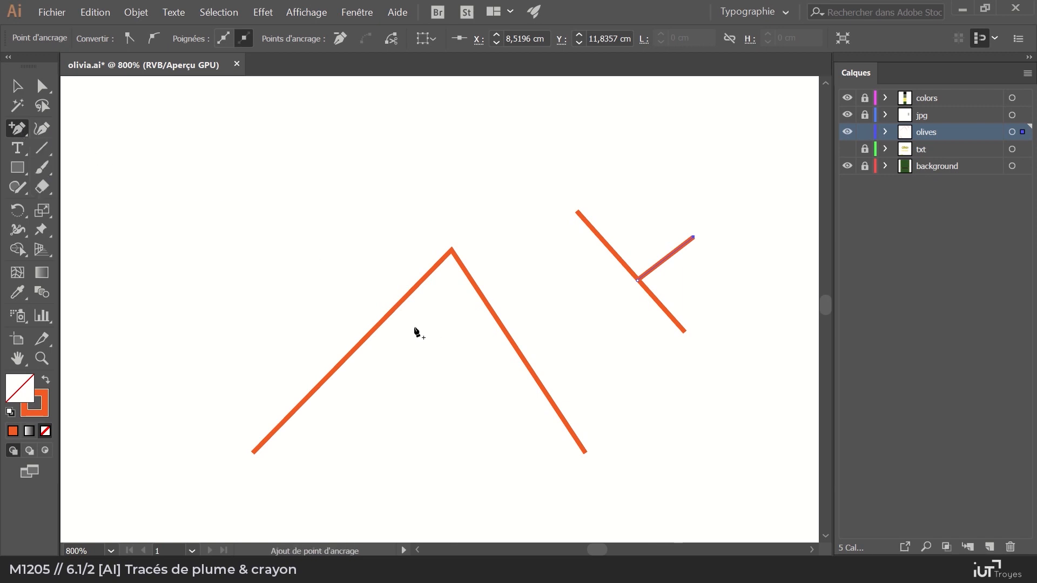
{"action": "left_click", "coordinate": [378, 326]}
{"action": "left_click", "coordinate": [484, 298]}
{"action": "left_click", "coordinate": [538, 380]}
Move the added anchor points outward with Direct Selection to bulge the angled path into an arch.
{"action": "left_click", "coordinate": [42, 86]}
{"action": "left_click_drag", "start_coordinate": [378, 326], "coordinate": [335, 289]}
{"action": "left_click_drag", "start_coordinate": [485, 300], "coordinate": [514, 291]}
Reshape the curved path by adjusting the direction handle of its lower-right end point.
{"action": "left_click_drag", "start_coordinate": [520, 465], "coordinate": [486, 276]}
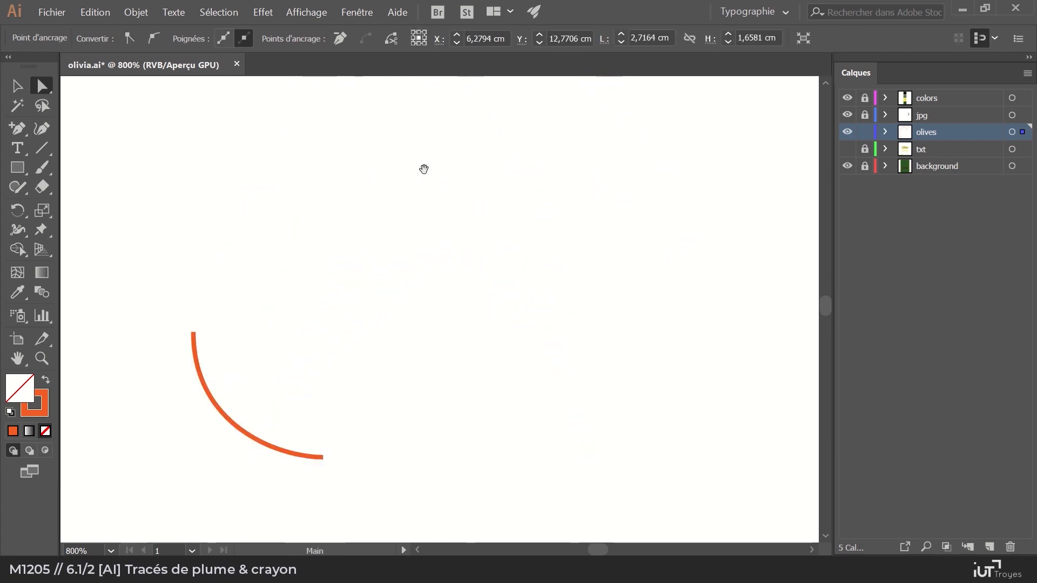
{"action": "scroll", "coordinate": [456, 331], "scroll_direction": "down", "scroll_amount": 3}
{"action": "scroll", "coordinate": [443, 355], "scroll_direction": "left", "scroll_amount": 3}
{"action": "left_click", "coordinate": [427, 344]}
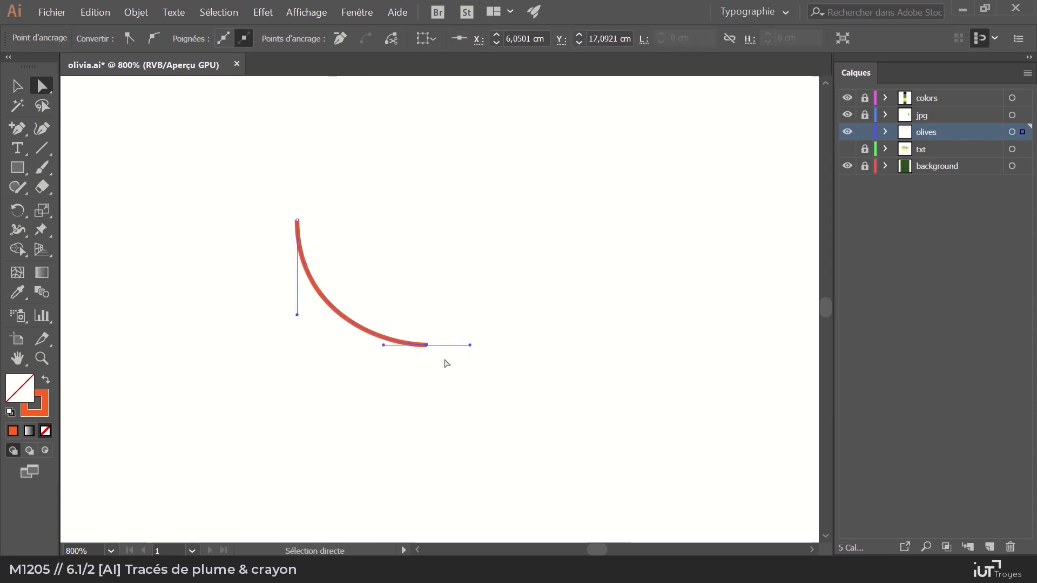
{"action": "left_click_drag", "start_coordinate": [384, 346], "coordinate": [358, 349]}
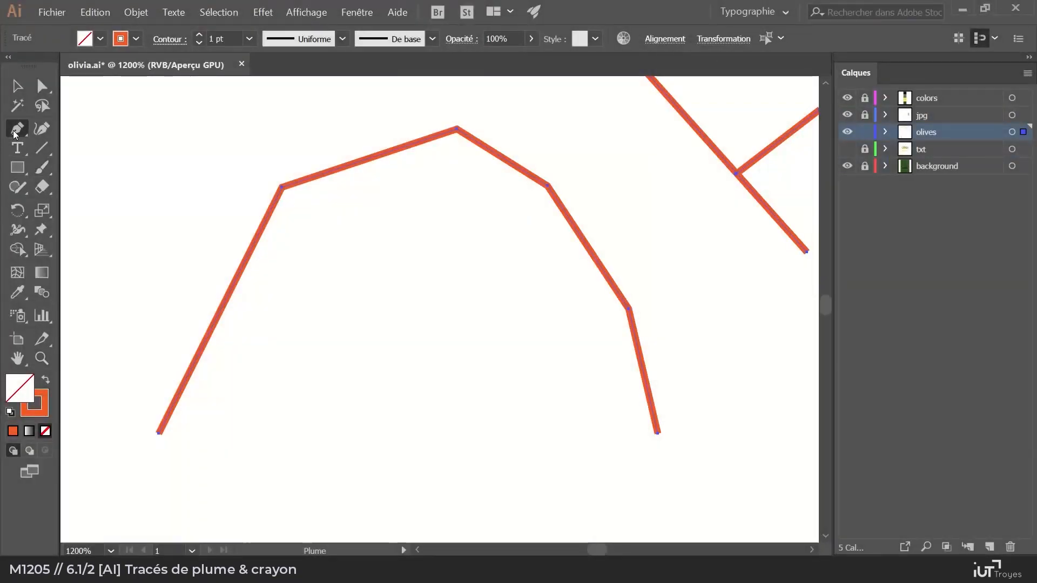
Delete the lower-left end point of the arch-shaped path with the Delete Anchor Point tool.
{"action": "left_click_drag", "start_coordinate": [15, 134], "coordinate": [68, 173]}
{"action": "left_click", "coordinate": [160, 432]}
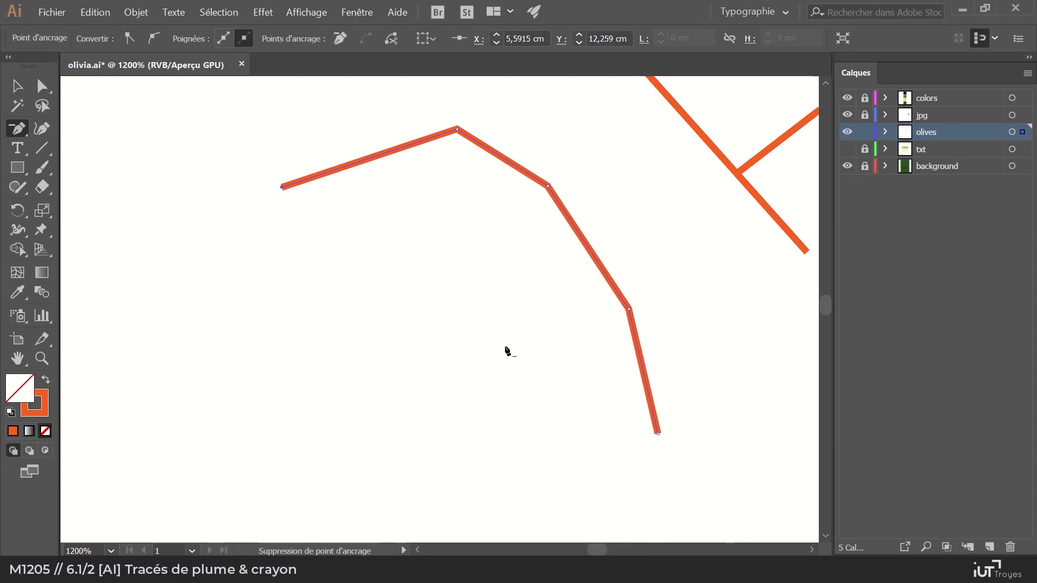
Remove the handles at both ends of the curved path with the Anchor Point tool and pull out vertical ones to form an S.
{"action": "left_click_drag", "start_coordinate": [387, 368], "coordinate": [440, 326]}
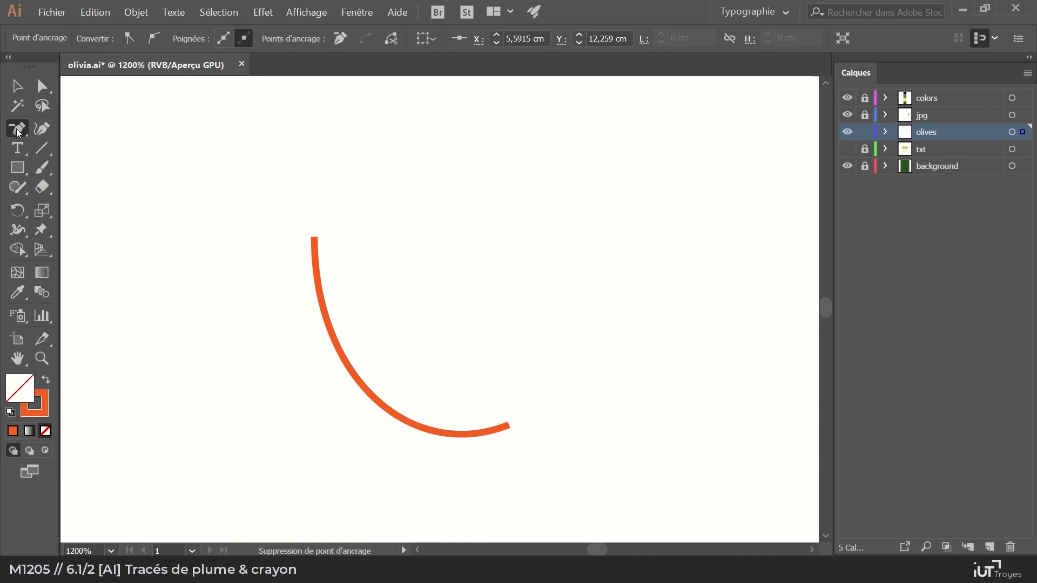
{"action": "left_click_drag", "start_coordinate": [20, 137], "coordinate": [20, 137]}
{"action": "left_click", "coordinate": [113, 189]}
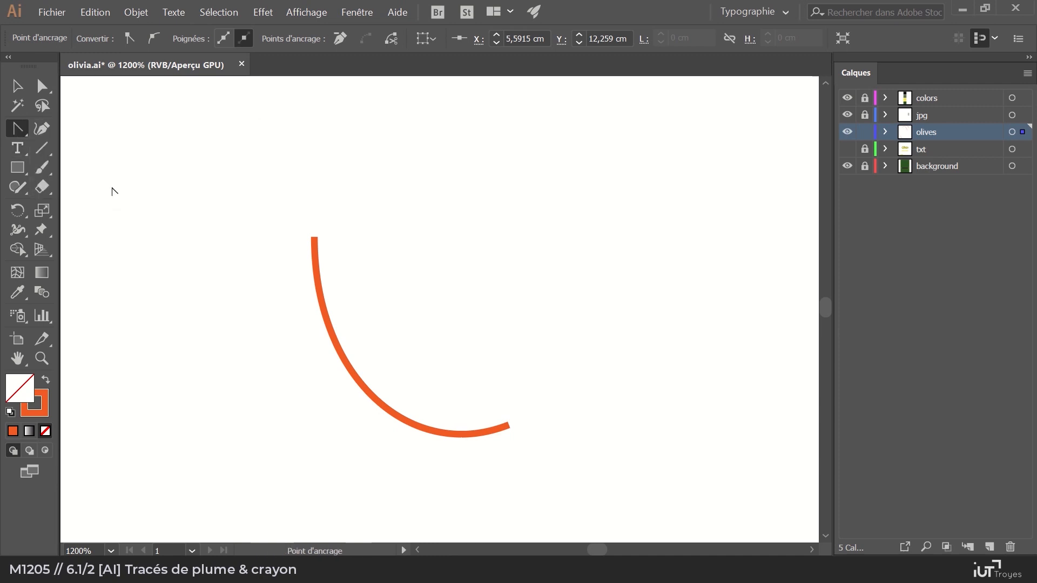
{"action": "left_click", "coordinate": [314, 237]}
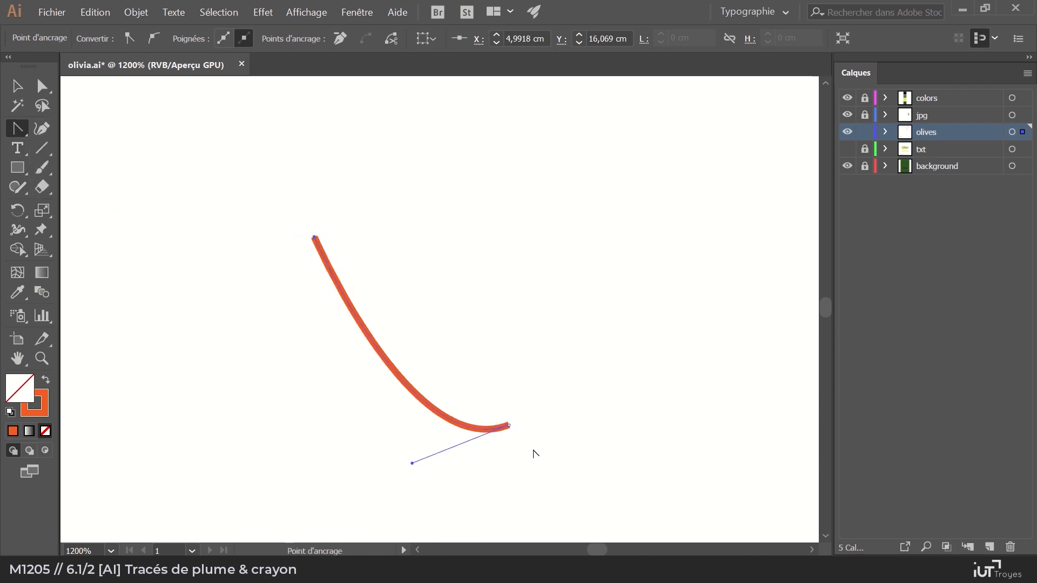
{"action": "left_click", "coordinate": [510, 425]}
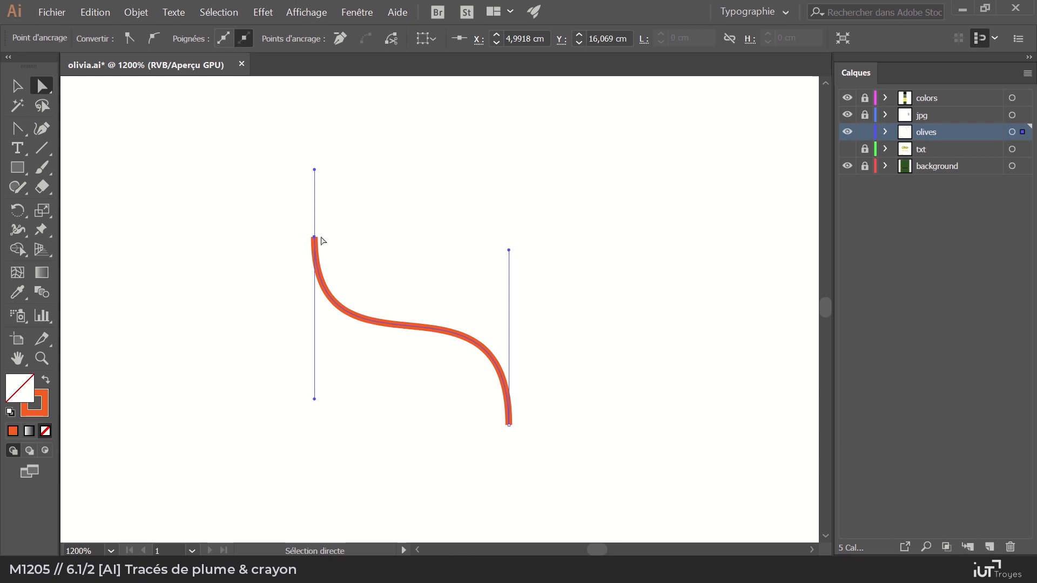
Convert the S-curve's upper-left end point to a corner point and back to a smooth point.
{"action": "left_click", "coordinate": [129, 38]}
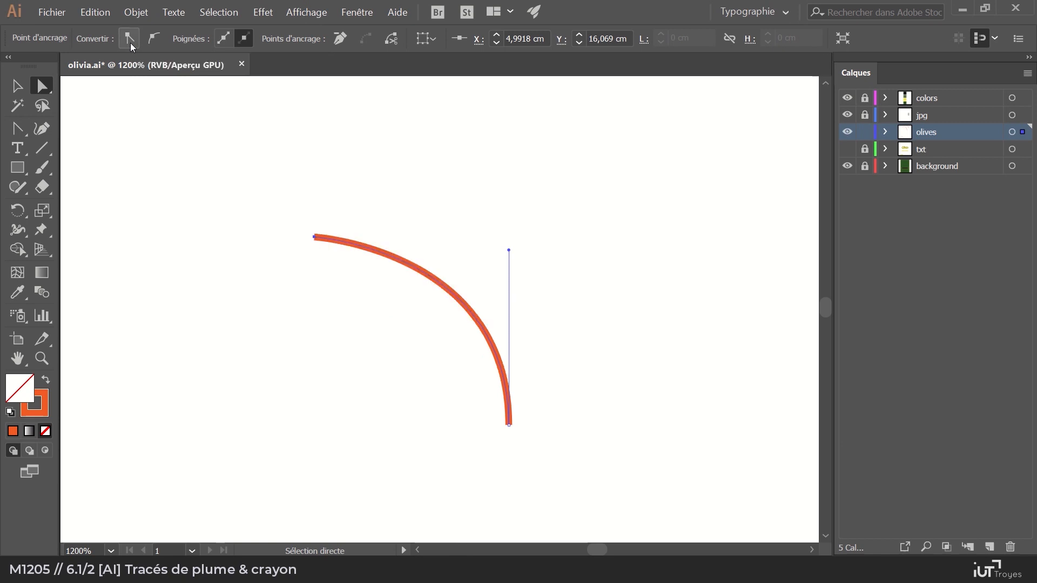
{"action": "left_click", "coordinate": [152, 41]}
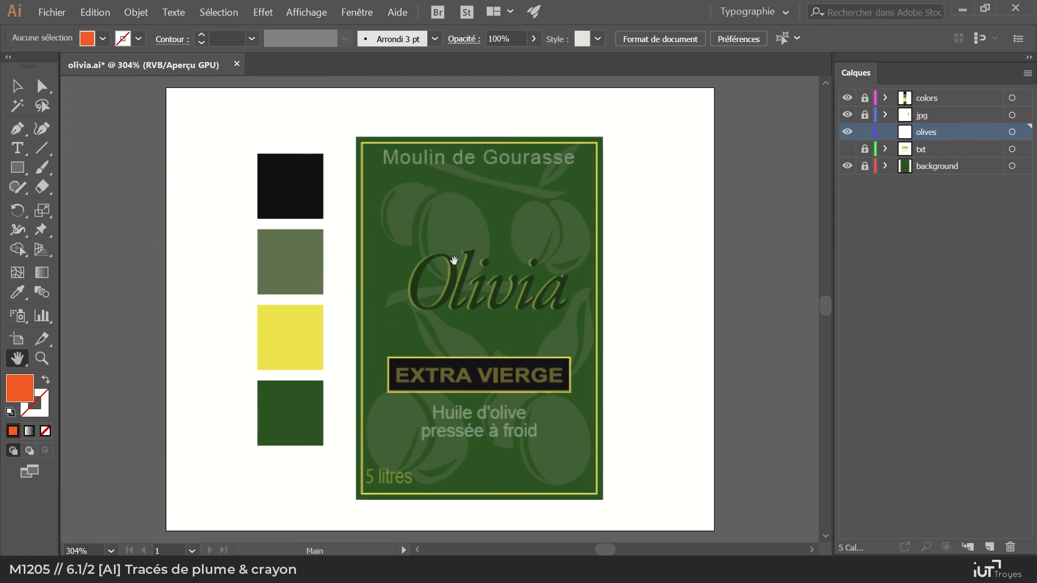
Hide and show the jpg layer to check the label template.
{"action": "left_click", "coordinate": [848, 115]}
{"action": "left_click", "coordinate": [847, 114]}
Trace the upper-left olive's outer edge with curved Pen segments, from its top notch around the left side to the bottom corner.
{"action": "key", "text": "z"}
{"action": "left_click", "coordinate": [420, 211]}
{"action": "left_click", "coordinate": [443, 302]}
{"action": "left_click", "coordinate": [443, 301]}
{"action": "left_click", "coordinate": [417, 336]}
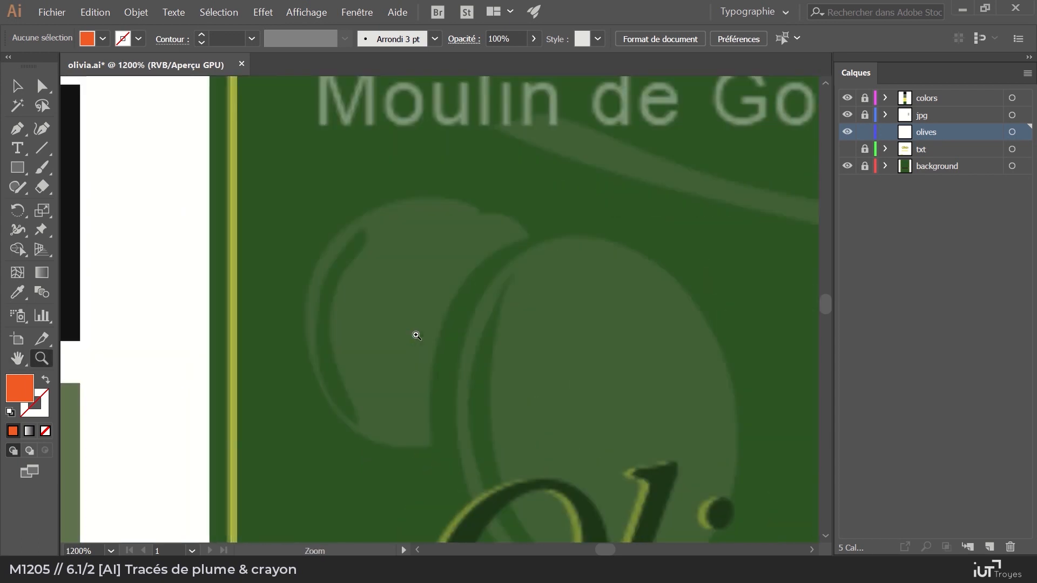
{"action": "left_click", "coordinate": [368, 296]}
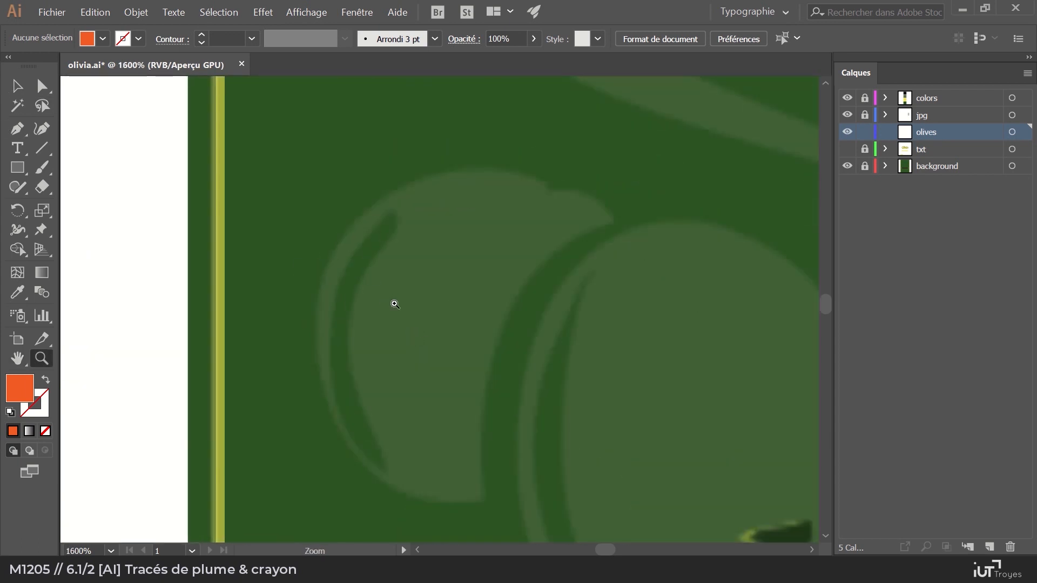
{"action": "left_click", "coordinate": [16, 130]}
{"action": "left_click", "coordinate": [550, 190]}
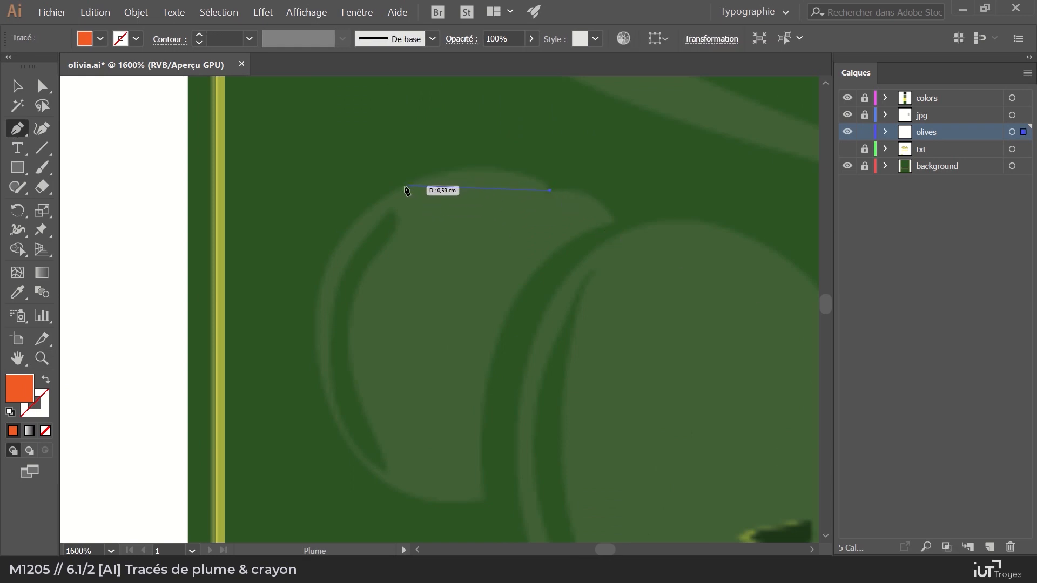
{"action": "left_click_drag", "start_coordinate": [405, 186], "coordinate": [315, 232]}
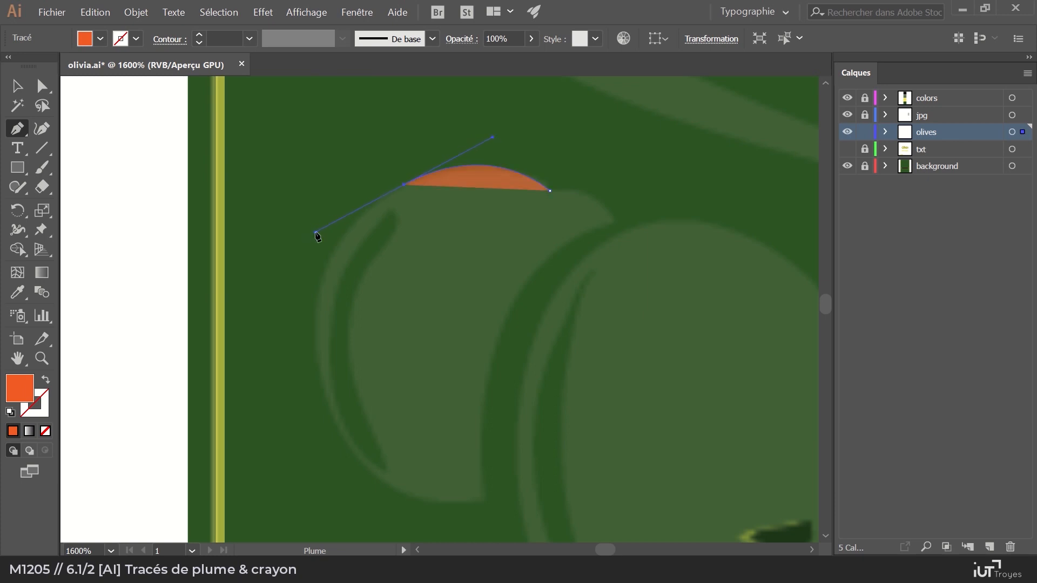
{"action": "left_click", "coordinate": [319, 378]}
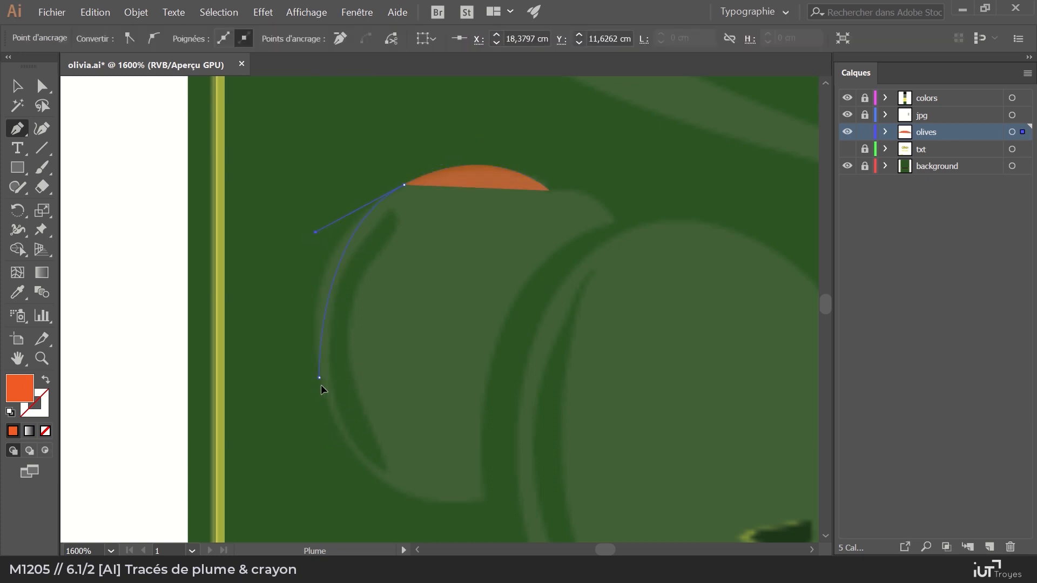
{"action": "left_click_drag", "start_coordinate": [335, 449], "coordinate": [334, 449]}
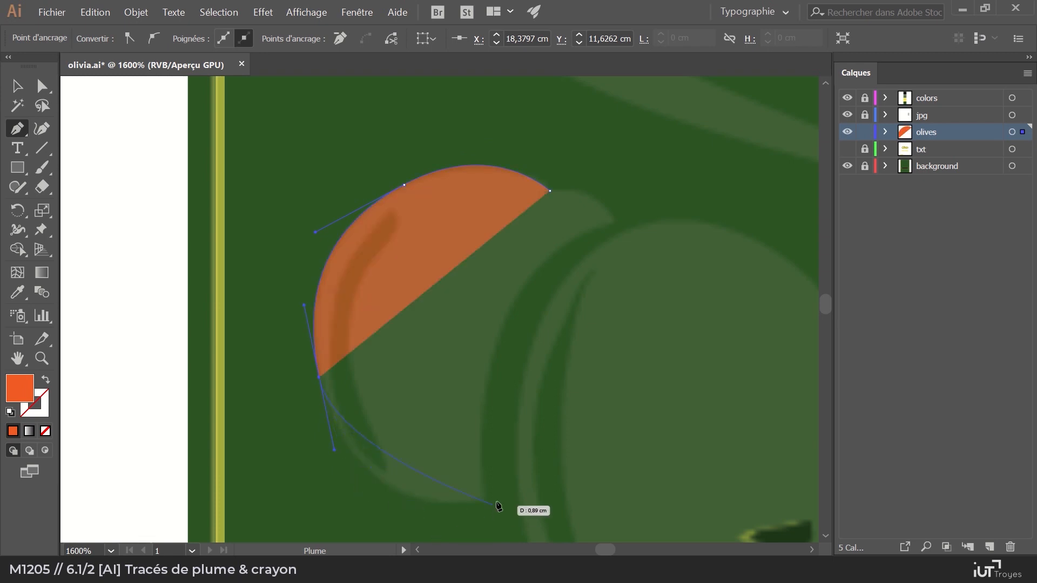
{"action": "left_click_drag", "start_coordinate": [579, 489], "coordinate": [580, 490]}
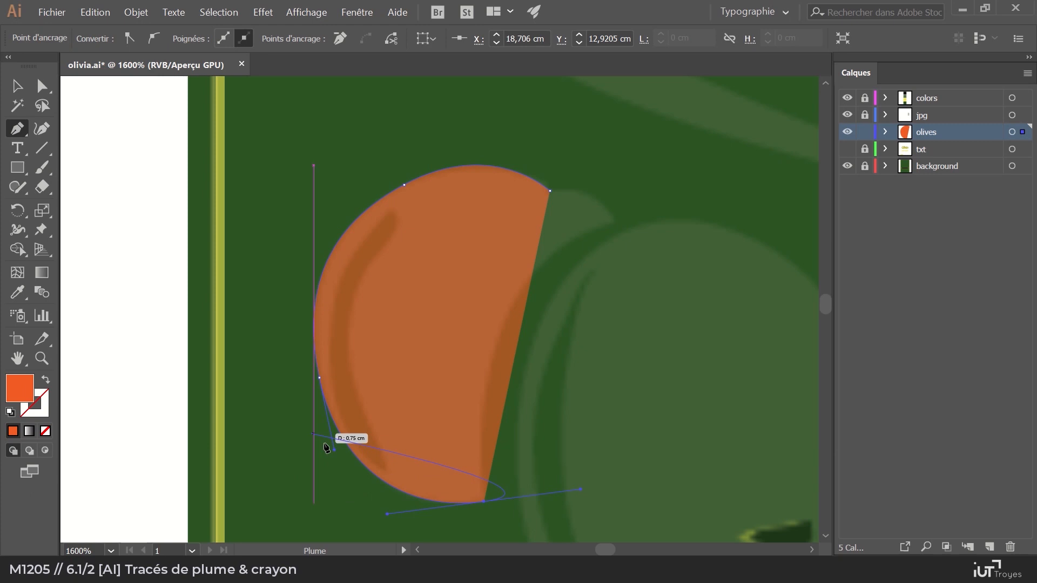
Adjust the handle and position of the outline's left anchor point to fit the olive's left edge.
{"action": "key", "text": "ctrl"}
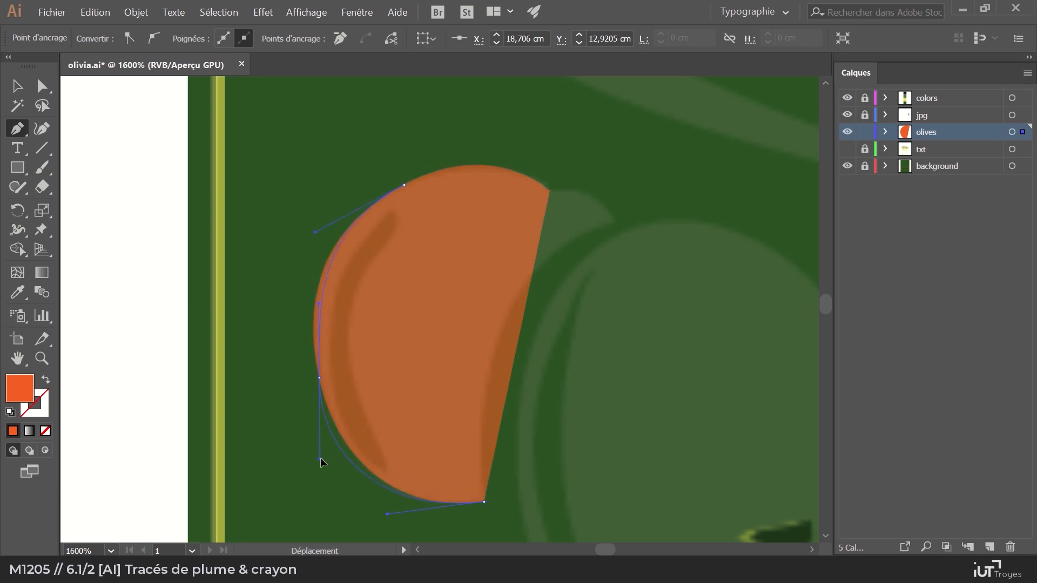
{"action": "left_click", "coordinate": [329, 461], "text": "ctrl"}
{"action": "left_click_drag", "start_coordinate": [329, 460], "coordinate": [327, 452]}
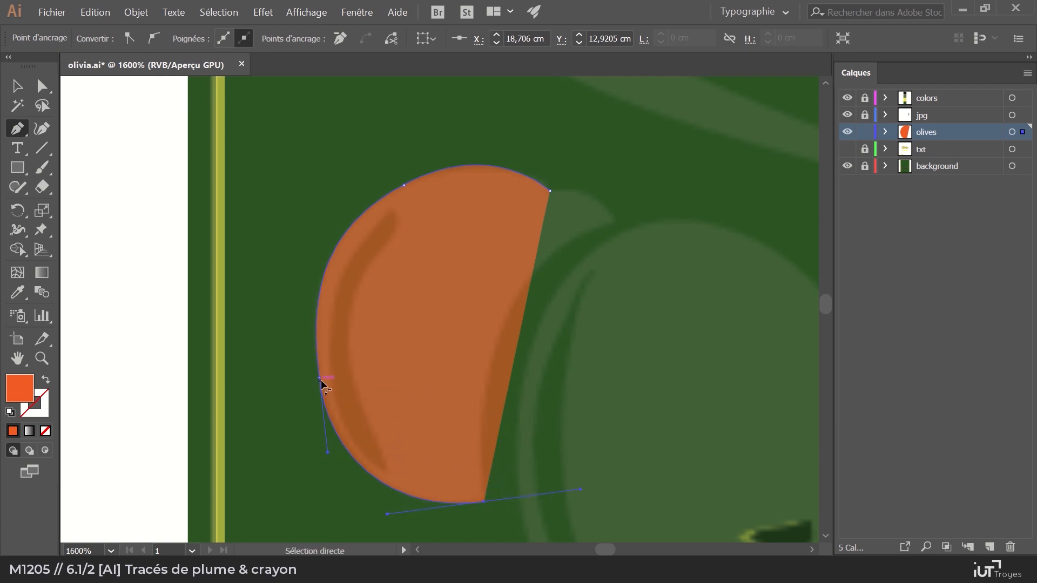
{"action": "left_click_drag", "start_coordinate": [321, 383], "coordinate": [396, 480]}
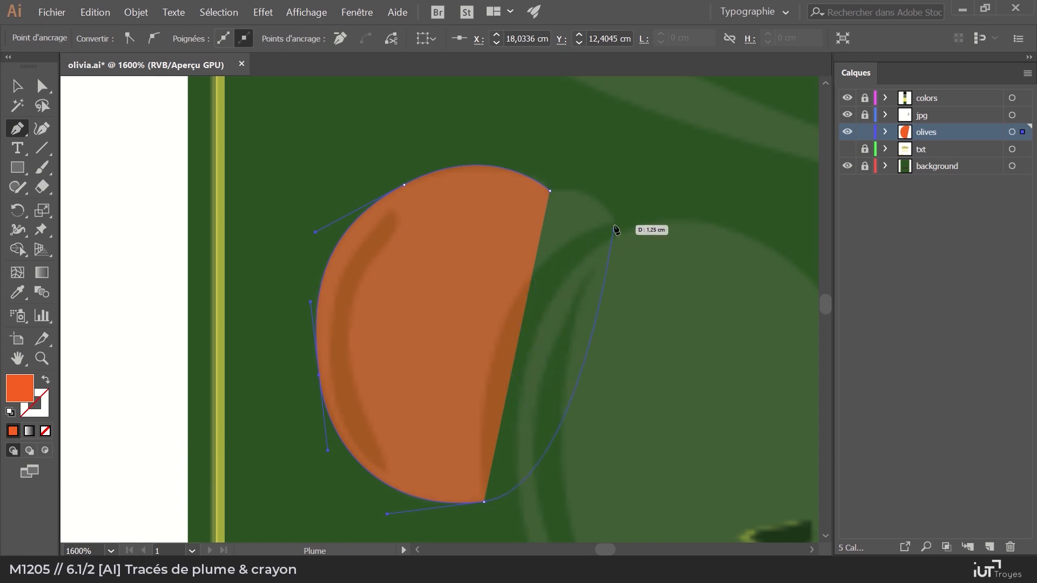
Remove the bottom point's outgoing handle and draw the olive's inner curved edge up to its right tip.
{"action": "left_click", "coordinate": [485, 503]}
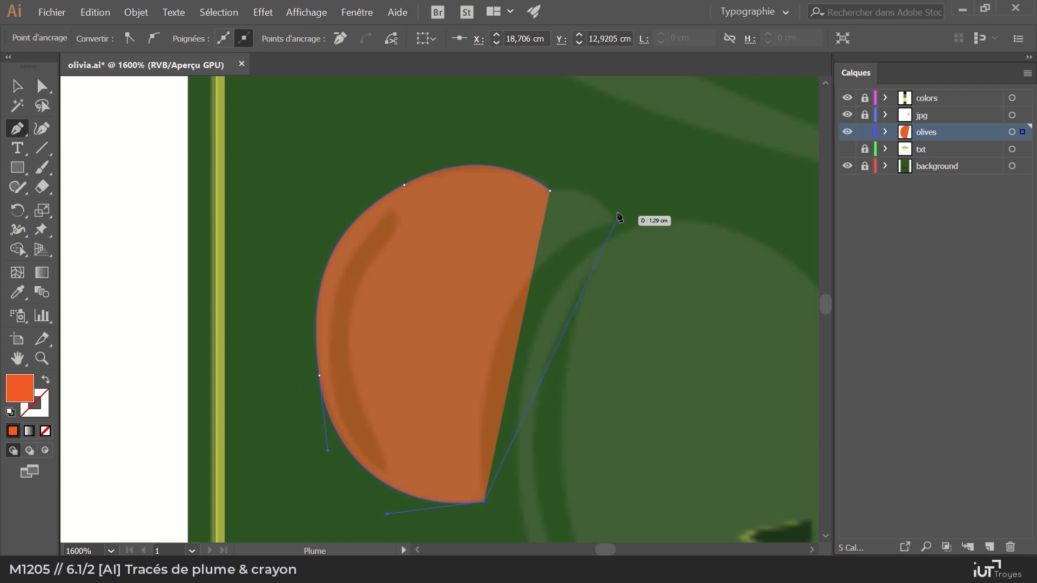
{"action": "left_click_drag", "start_coordinate": [614, 222], "coordinate": [614, 220]}
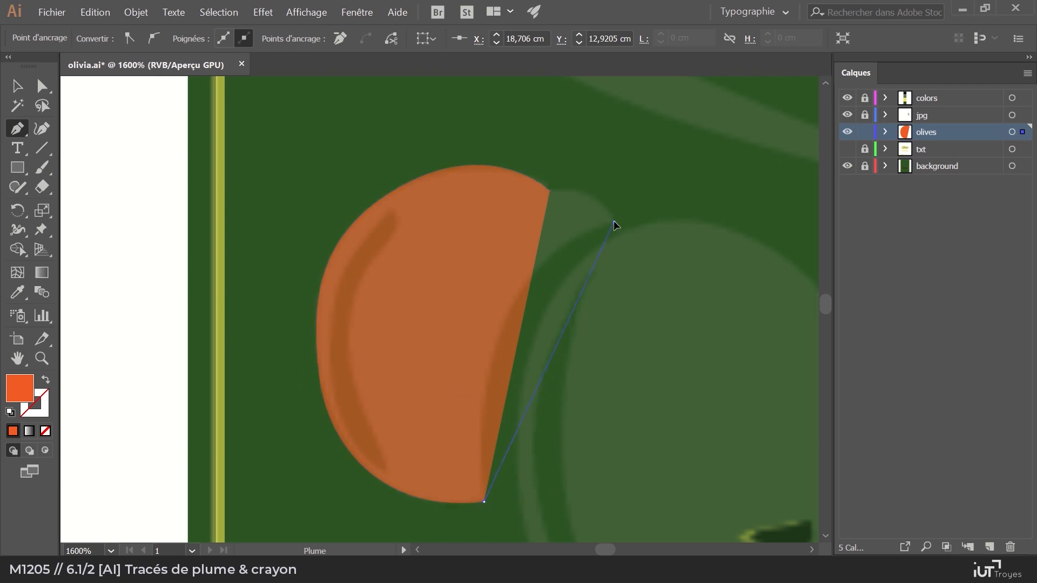
{"action": "left_click_drag", "start_coordinate": [783, 162], "coordinate": [786, 162]}
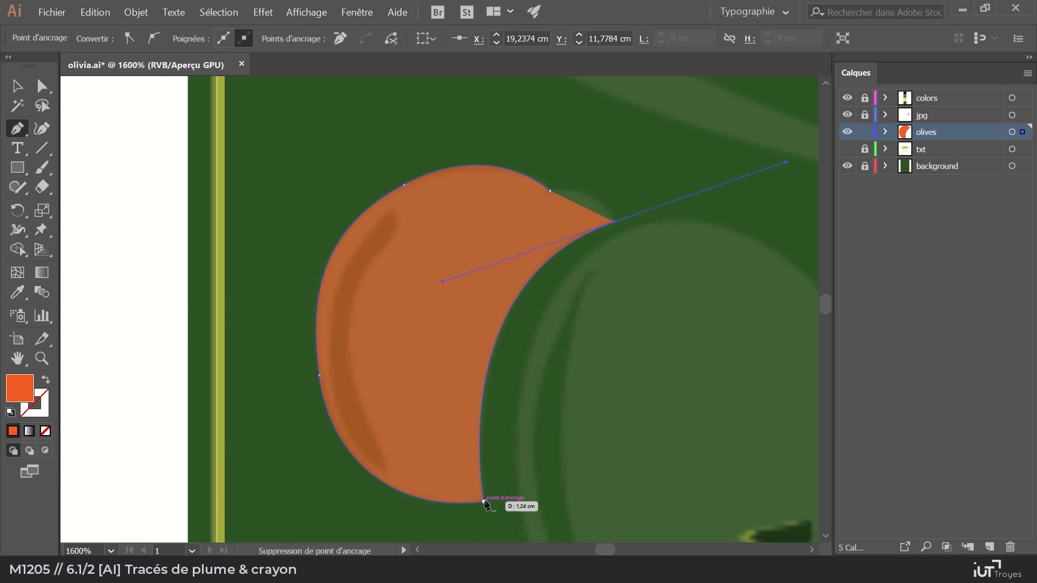
Close the first olive's outline from the right tip to the top notch with a curved segment, shaping the handles to follow the small bump.
{"action": "left_click_drag", "start_coordinate": [488, 501], "coordinate": [559, 463]}
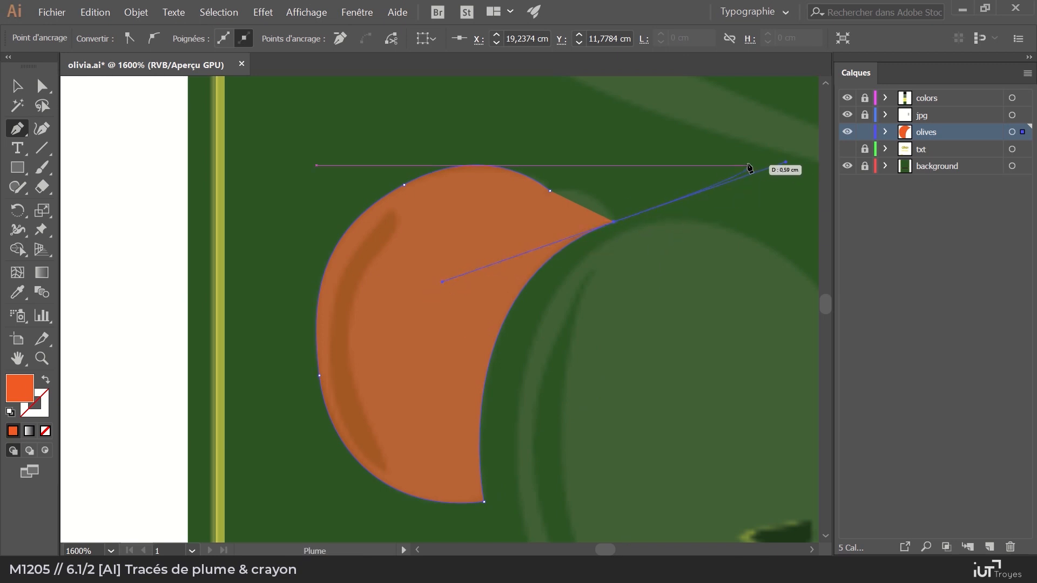
{"action": "left_click", "coordinate": [551, 192]}
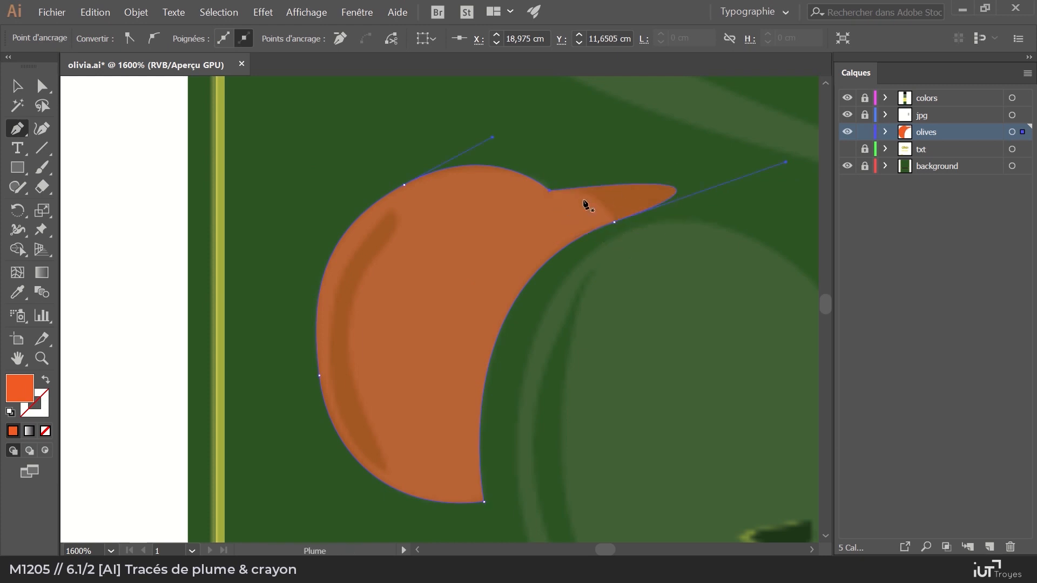
{"action": "key", "text": "ctrl+z"}
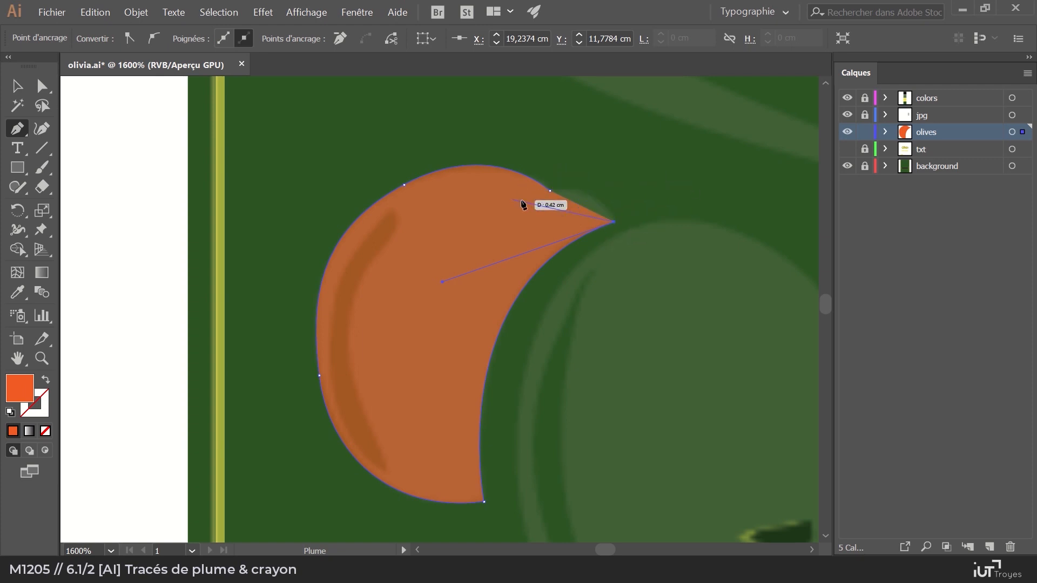
{"action": "left_click", "coordinate": [550, 192]}
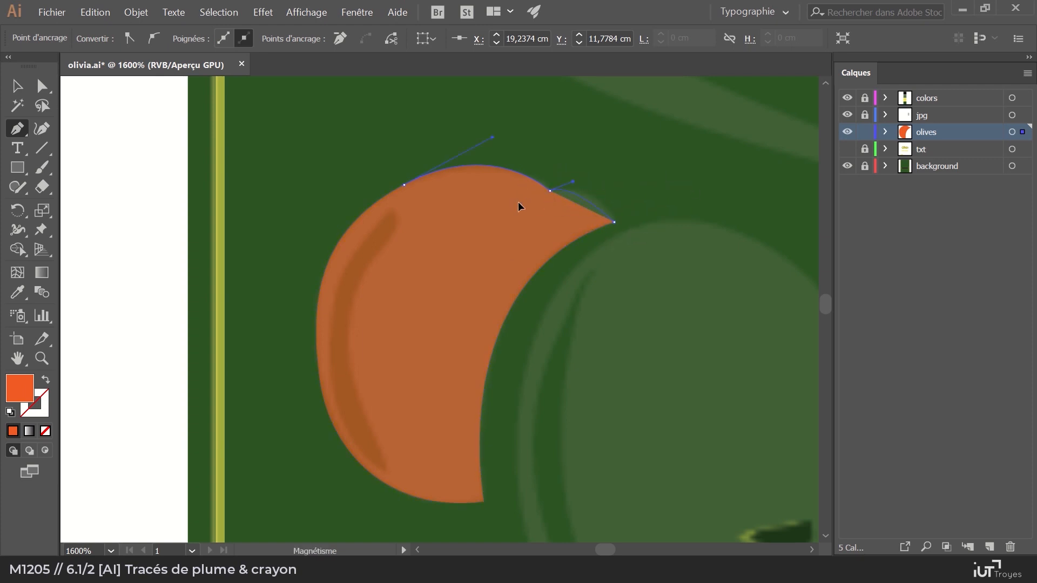
{"action": "left_click_drag", "start_coordinate": [488, 202], "coordinate": [490, 200]}
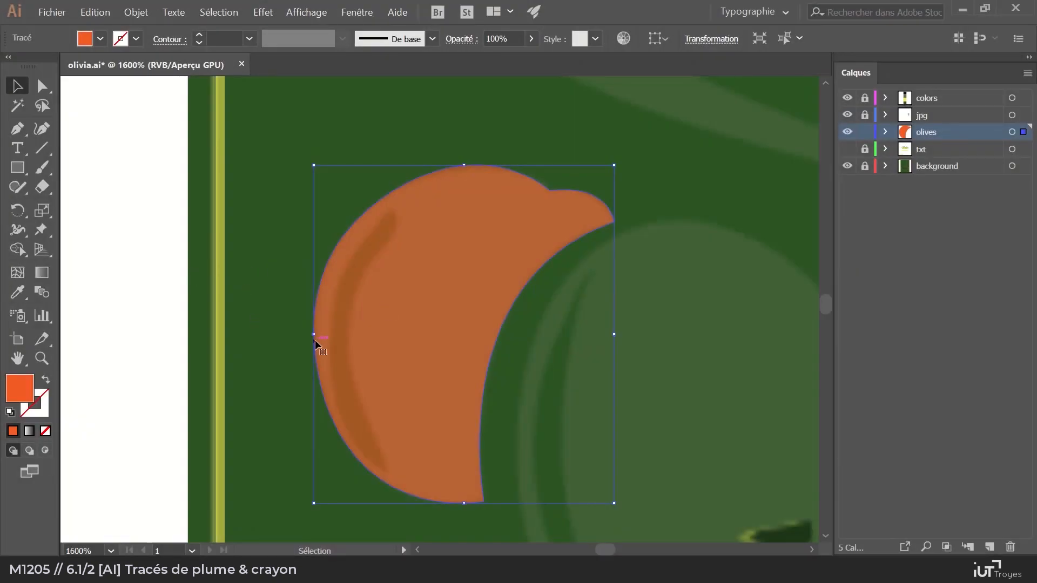
Refine the olive outline with the Curvature tool, testing and undoing point moves on the left edge and adding points at its lower left and top.
{"action": "left_click", "coordinate": [43, 130]}
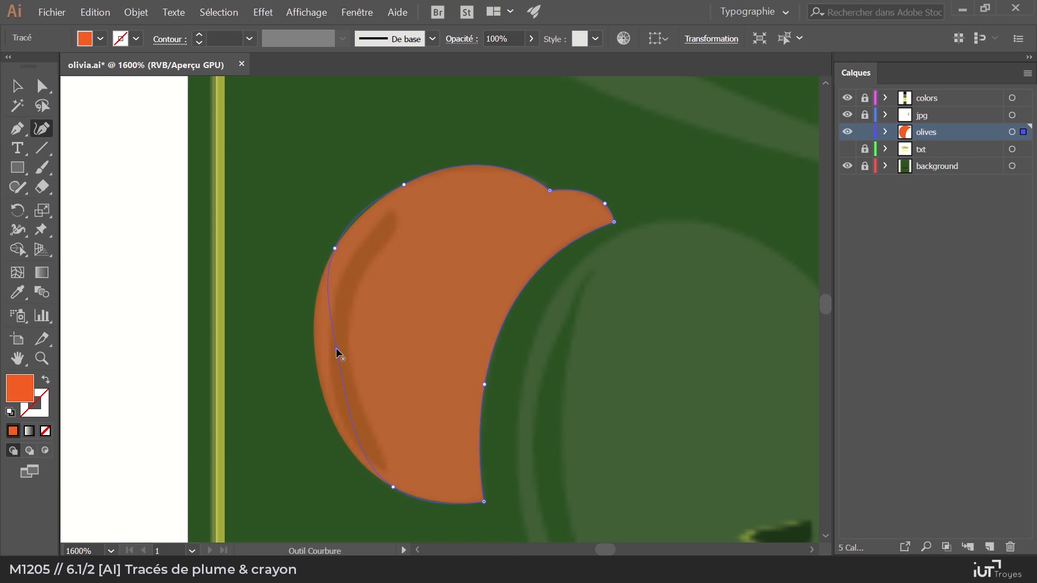
{"action": "left_click", "coordinate": [336, 348]}
{"action": "key", "text": "Delete"}
{"action": "key", "text": "v"}
{"action": "key", "text": "ctrl+z"}
{"action": "left_click", "coordinate": [331, 245]}
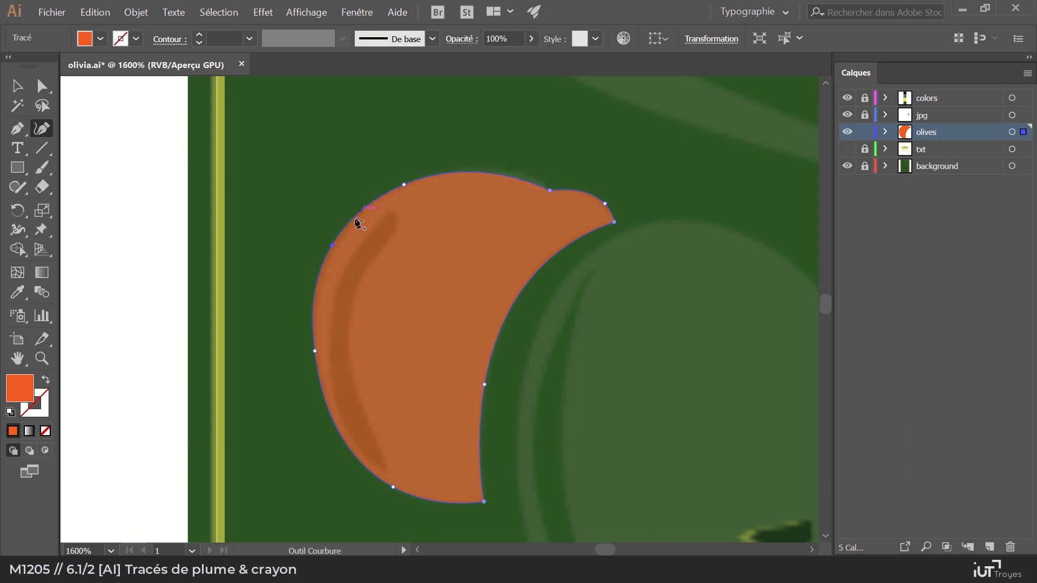
{"action": "key", "text": "ctrl+z"}
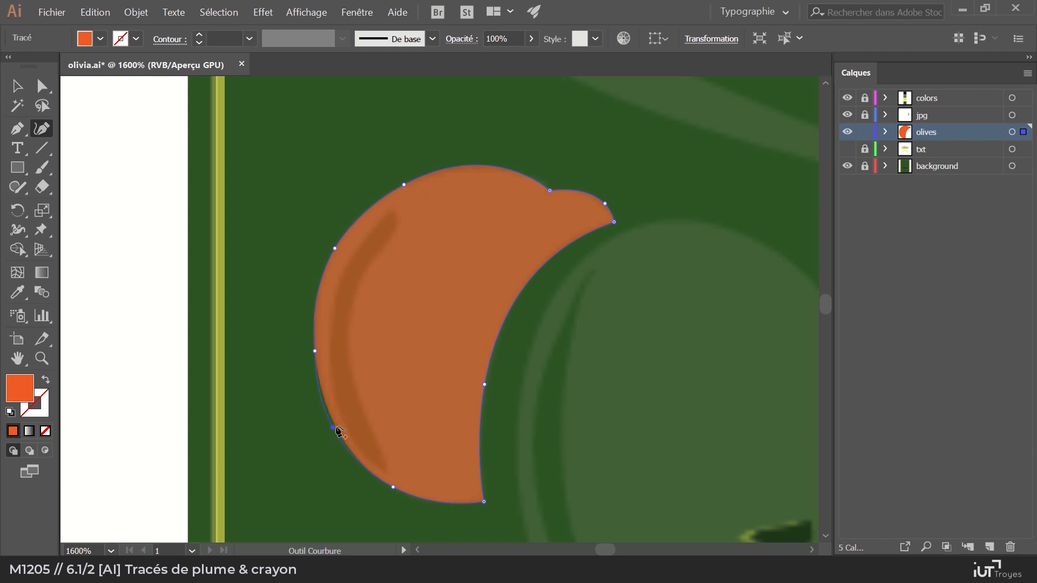
{"action": "left_click", "coordinate": [336, 427]}
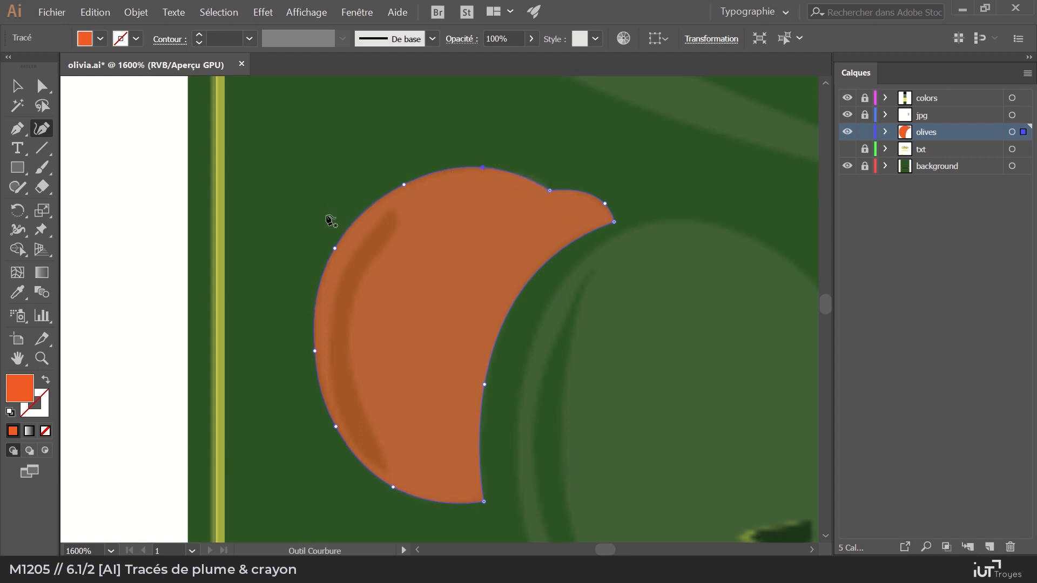
Draw an ellipse for the second, larger olive and move it over the template olive beside the first one.
{"action": "left_click_drag", "start_coordinate": [620, 377], "coordinate": [352, 246]}
{"action": "key", "text": "z"}
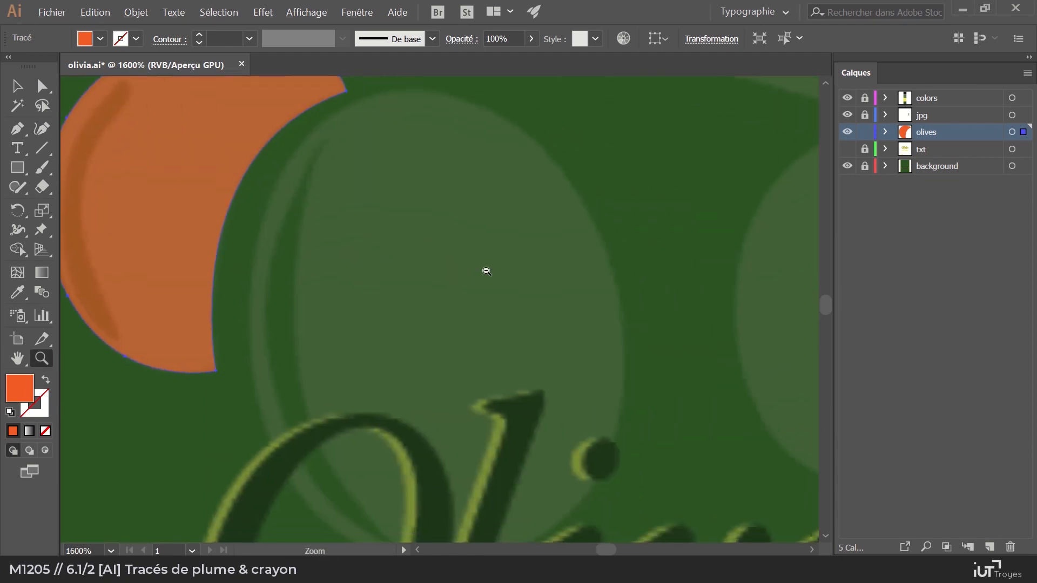
{"action": "left_click", "coordinate": [486, 271], "text": "alt"}
{"action": "left_click_drag", "start_coordinate": [17, 167], "coordinate": [96, 208]}
{"action": "scroll", "coordinate": [405, 272], "scroll_direction": "down", "scroll_amount": 2}
{"action": "mouse_move", "coordinate": [296, 131]}
{"action": "left_mouse_down"}
{"action": "mouse_move", "coordinate": [685, 540]}
{"action": "mouse_move", "coordinate": [566, 391]}
{"action": "left_mouse_up"}
{"action": "left_click_drag", "start_coordinate": [634, 302], "coordinate": [702, 420]}
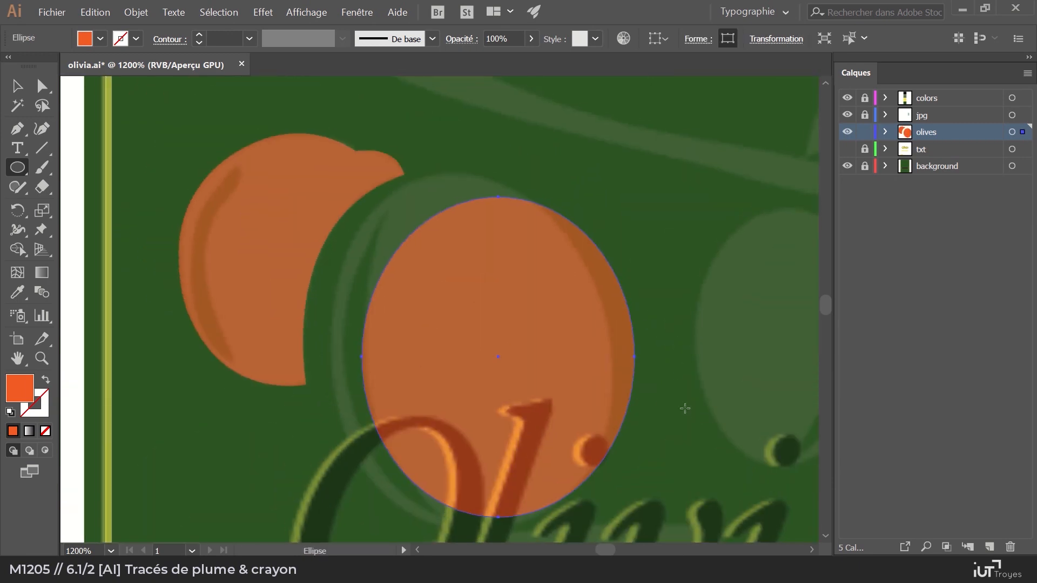
{"action": "key", "text": "v"}
{"action": "left_click_drag", "start_coordinate": [549, 380], "coordinate": [513, 354]}
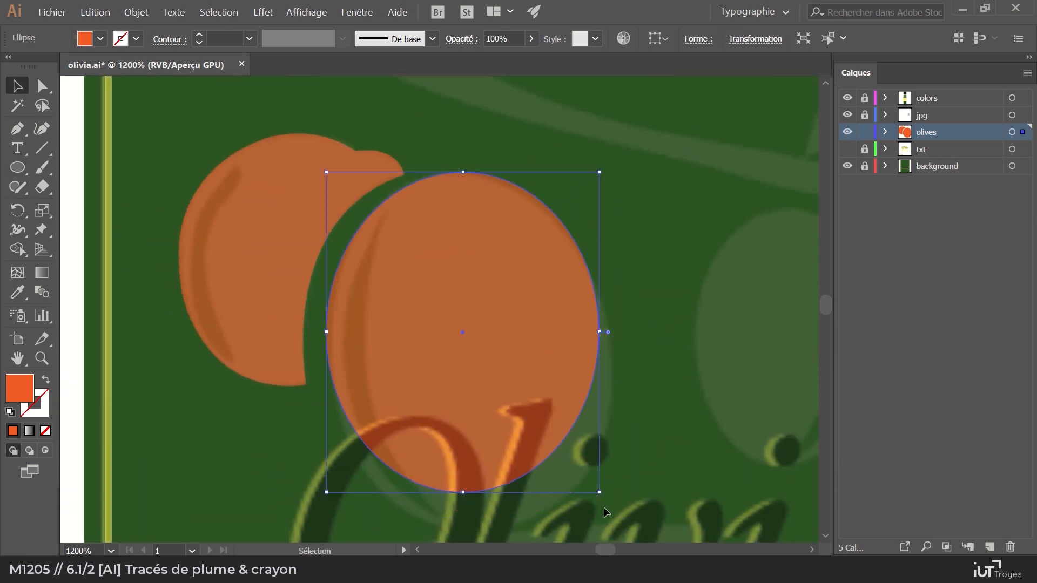
Rotate the ellipse slightly counter-clockwise and stretch its top, right and bottom sides to match the tilted template olive.
{"action": "left_click_drag", "start_coordinate": [607, 499], "coordinate": [633, 472]}
{"action": "mouse_move", "coordinate": [511, 397]}
{"action": "left_mouse_down"}
{"action": "mouse_move", "coordinate": [515, 424]}
{"action": "mouse_move", "coordinate": [513, 413]}
{"action": "left_mouse_up"}
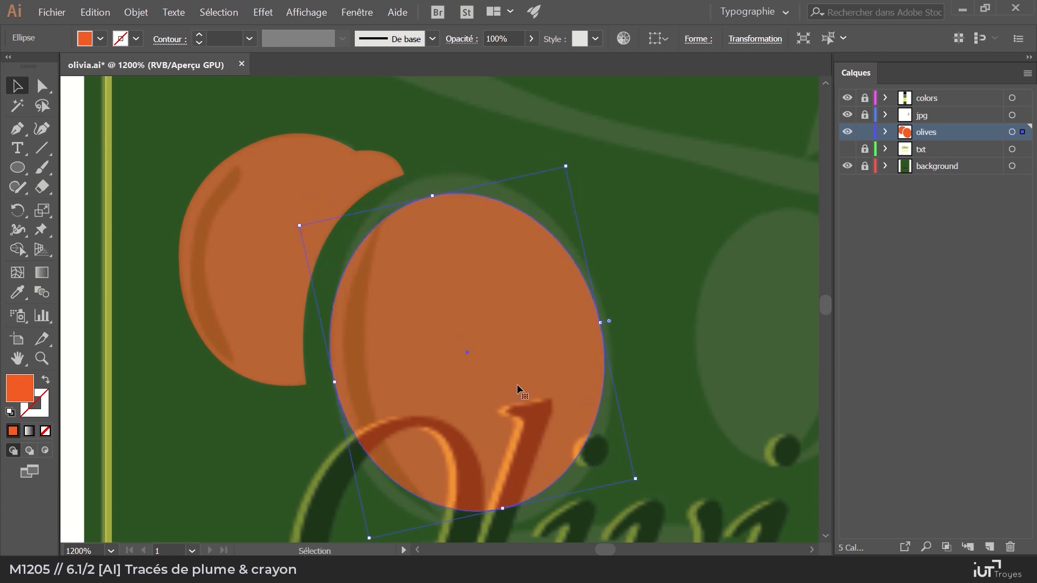
{"action": "left_click_drag", "start_coordinate": [433, 197], "coordinate": [428, 174]}
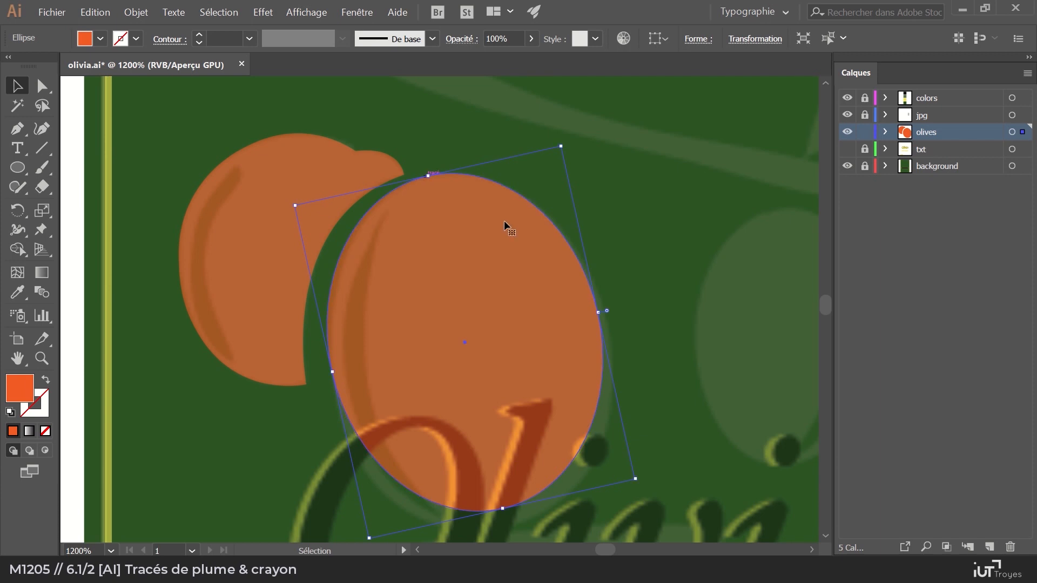
{"action": "left_click_drag", "start_coordinate": [599, 313], "coordinate": [605, 311]}
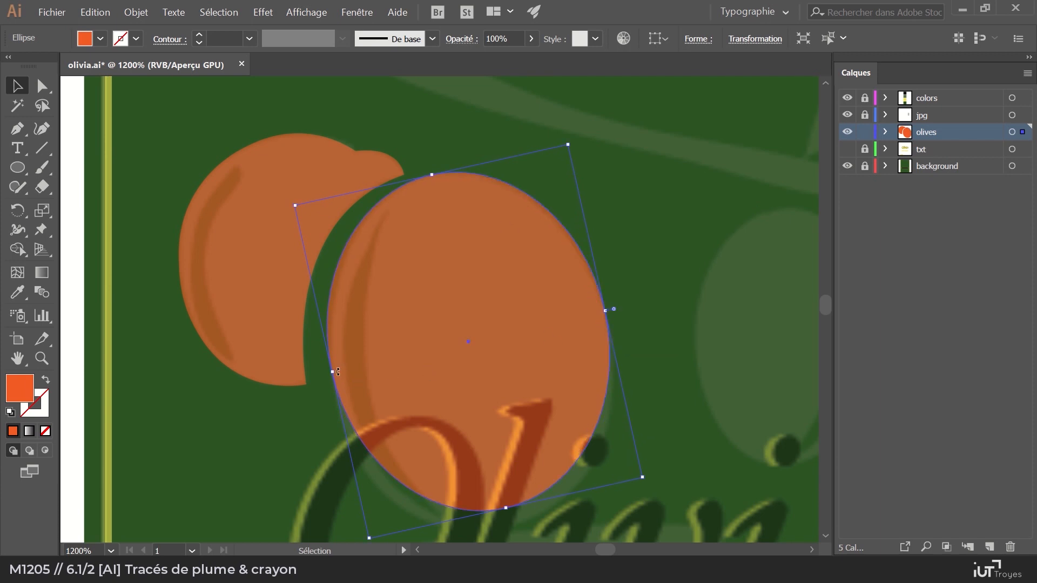
{"action": "left_click_drag", "start_coordinate": [507, 509], "coordinate": [510, 526]}
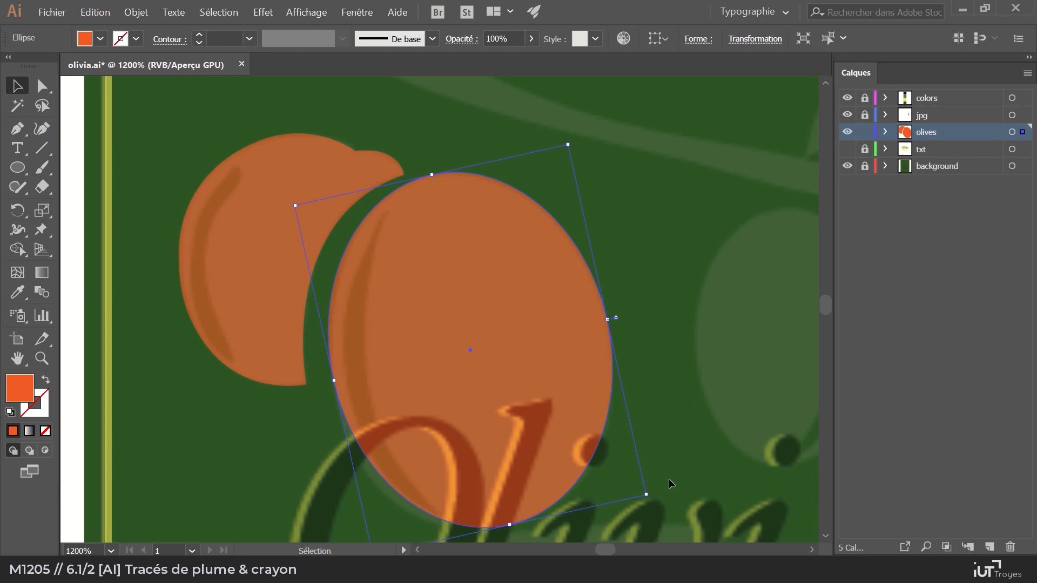
Lengthen the left handle of the ellipse's bottom anchor point and shift its left anchor point slightly down to fit the template.
{"action": "left_click_drag", "start_coordinate": [669, 479], "coordinate": [712, 443]}
{"action": "key", "text": "a"}
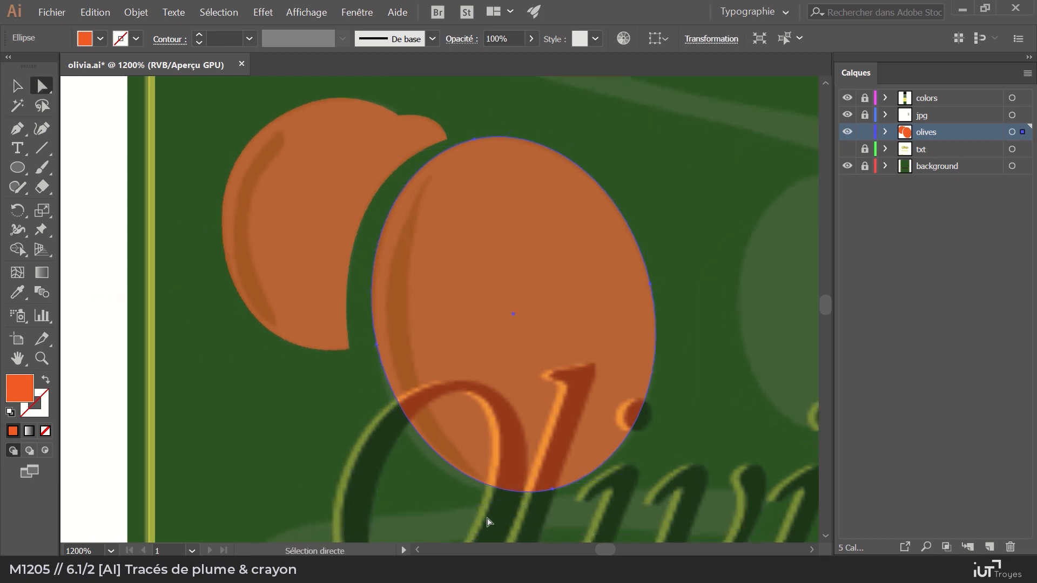
{"action": "left_click", "coordinate": [552, 490]}
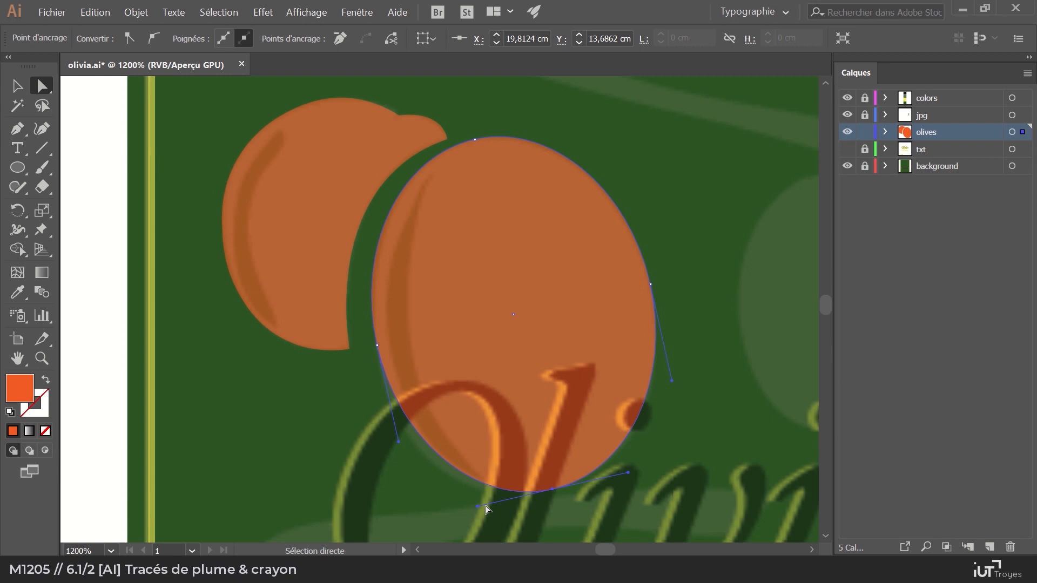
{"action": "left_click_drag", "start_coordinate": [477, 509], "coordinate": [455, 511]}
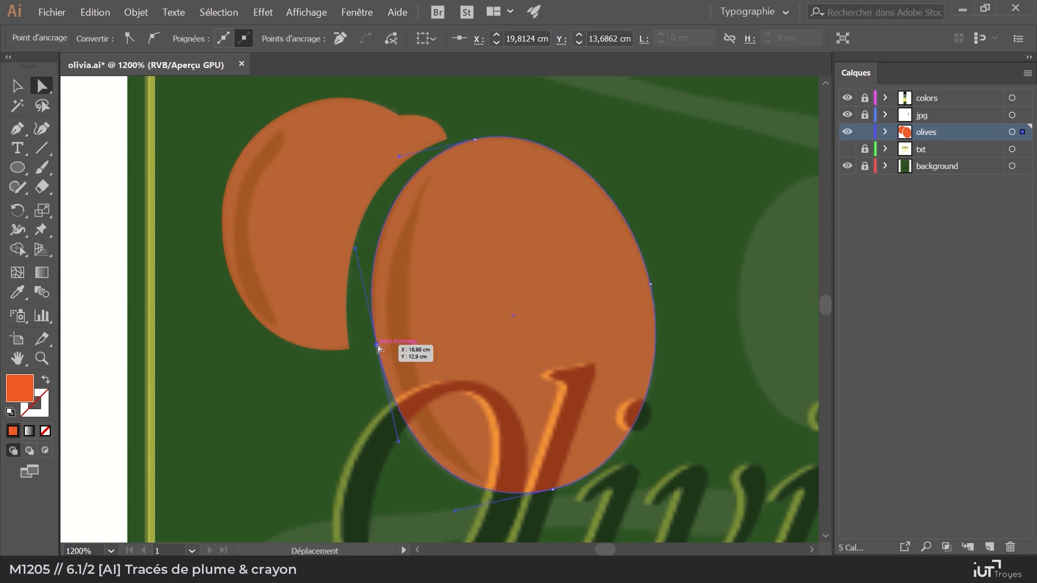
{"action": "left_click_drag", "start_coordinate": [377, 345], "coordinate": [377, 352]}
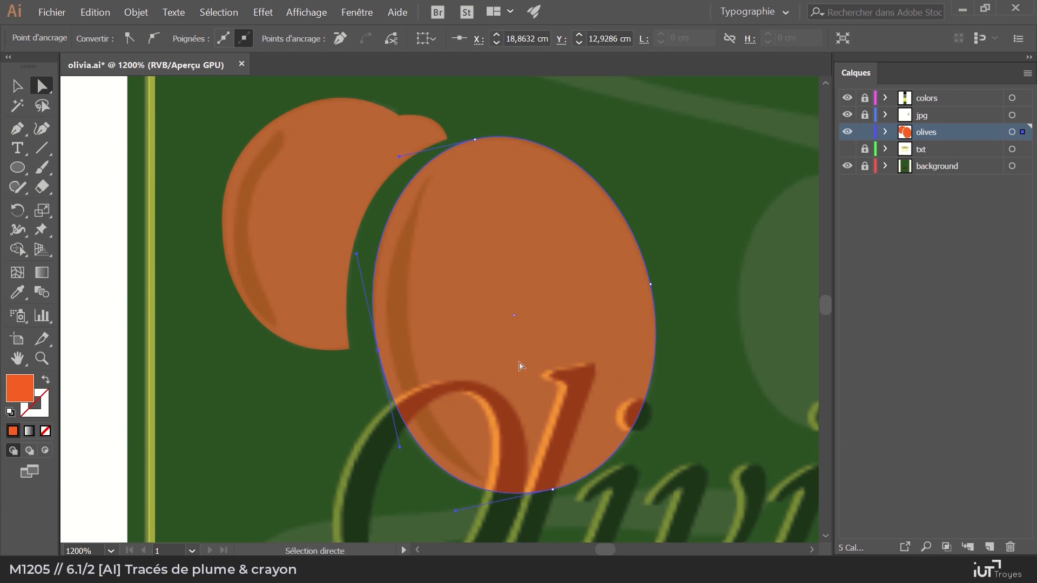
Lock the olives layer and create a new layer named reflet above it.
{"action": "key", "text": "z"}
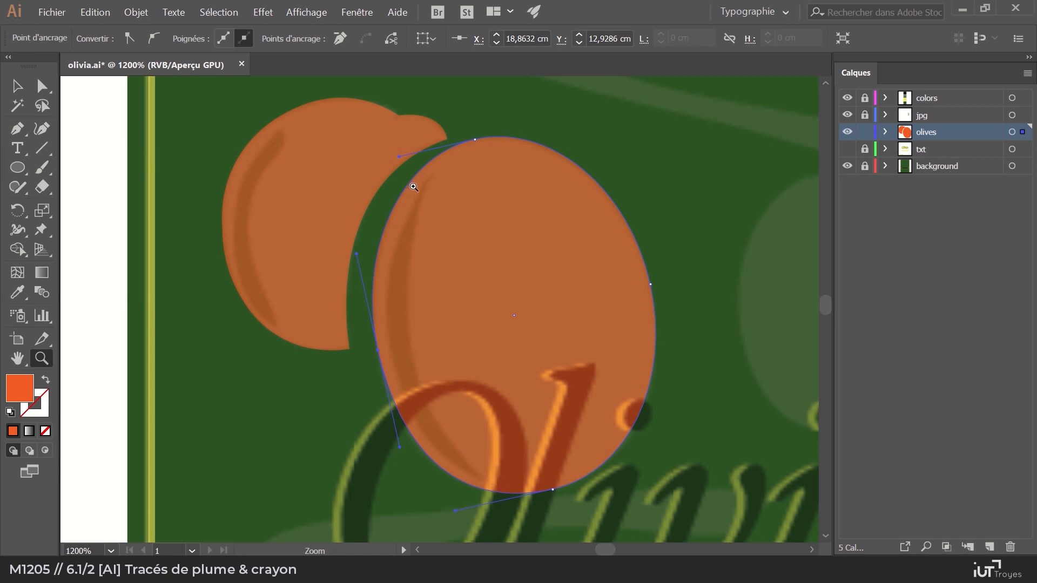
{"action": "left_click", "coordinate": [18, 129]}
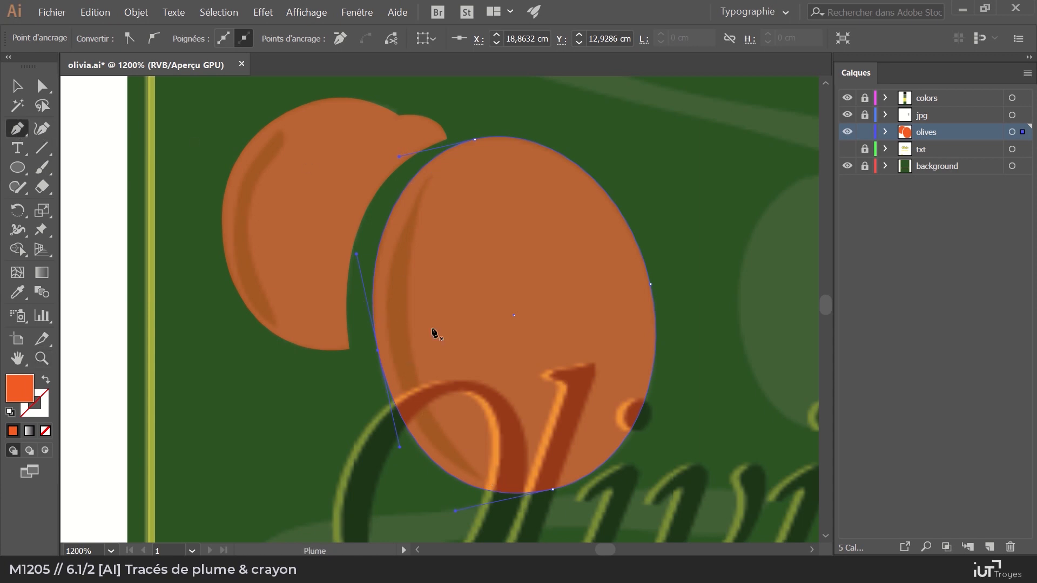
{"action": "left_click", "coordinate": [865, 131]}
{"action": "left_click", "coordinate": [990, 547]}
{"action": "double_click", "coordinate": [934, 133]}
{"action": "type", "text": "reflet"}
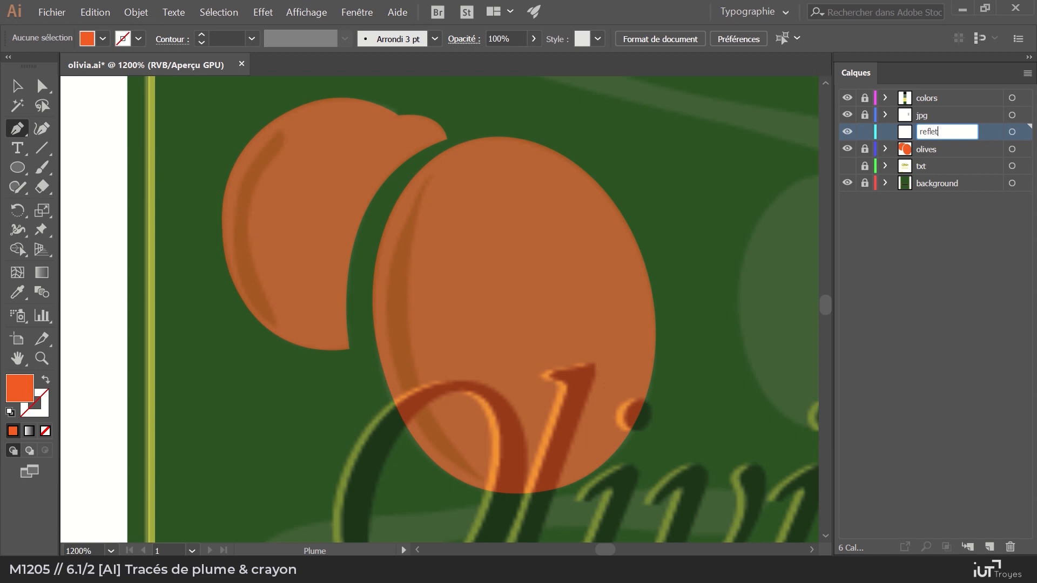
{"action": "key", "text": "Return"}
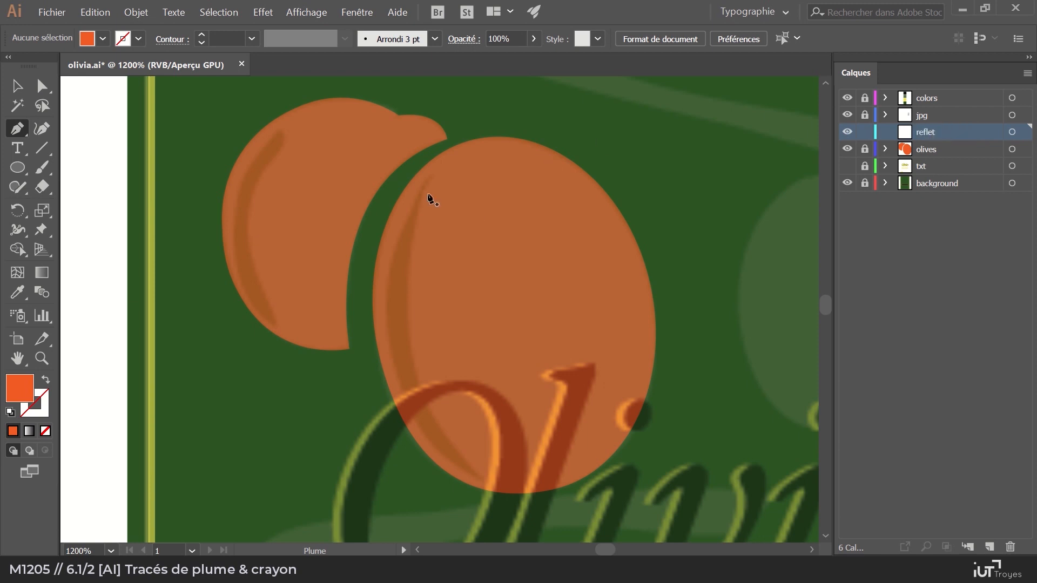
Trace the larger olive's reflection as a closed crescent with two curved Pen segments between its top and bottom tips, removing the bottom point's outgoing handle.
{"action": "left_click", "coordinate": [432, 177]}
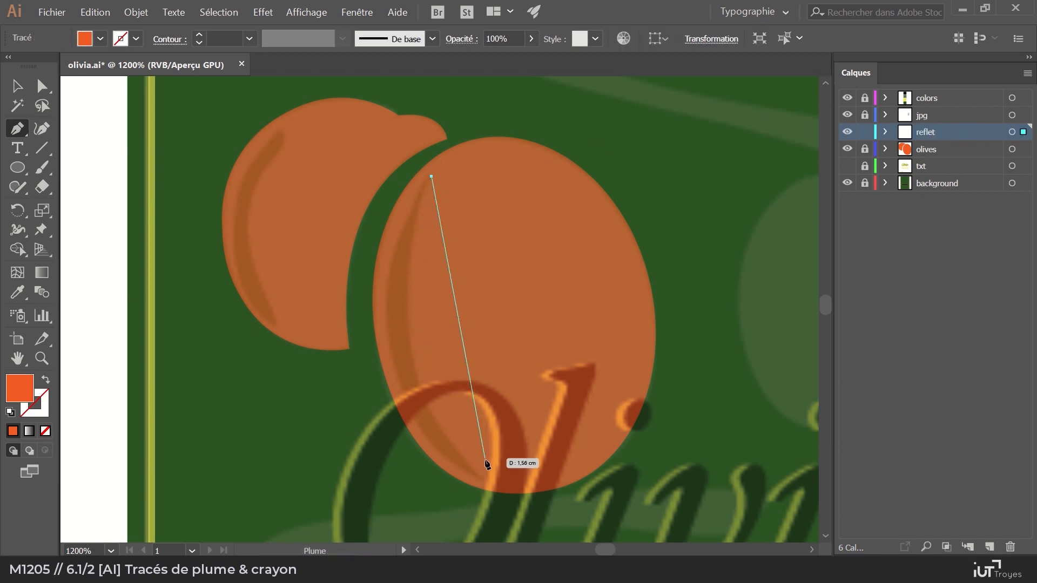
{"action": "scroll", "coordinate": [490, 486], "scroll_direction": "down", "scroll_amount": 2}
{"action": "left_click_drag", "start_coordinate": [488, 377], "coordinate": [679, 500]}
{"action": "scroll", "coordinate": [504, 418], "scroll_direction": "up", "scroll_amount": 1}
{"action": "scroll", "coordinate": [503, 419], "scroll_direction": "up", "scroll_amount": 1}
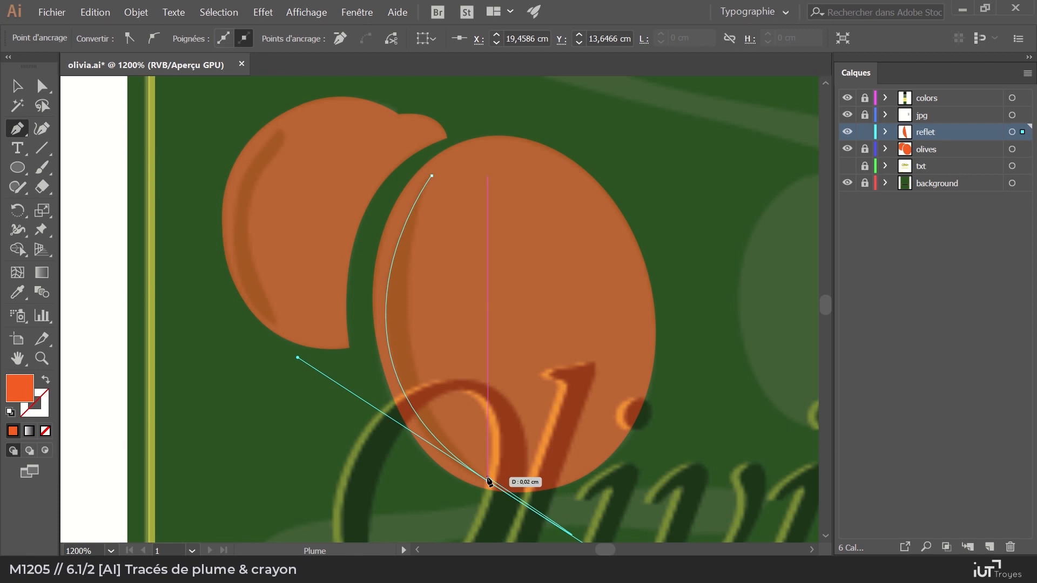
{"action": "left_click_drag", "start_coordinate": [487, 481], "coordinate": [713, 474]}
{"action": "left_click_drag", "start_coordinate": [732, 419], "coordinate": [432, 180]}
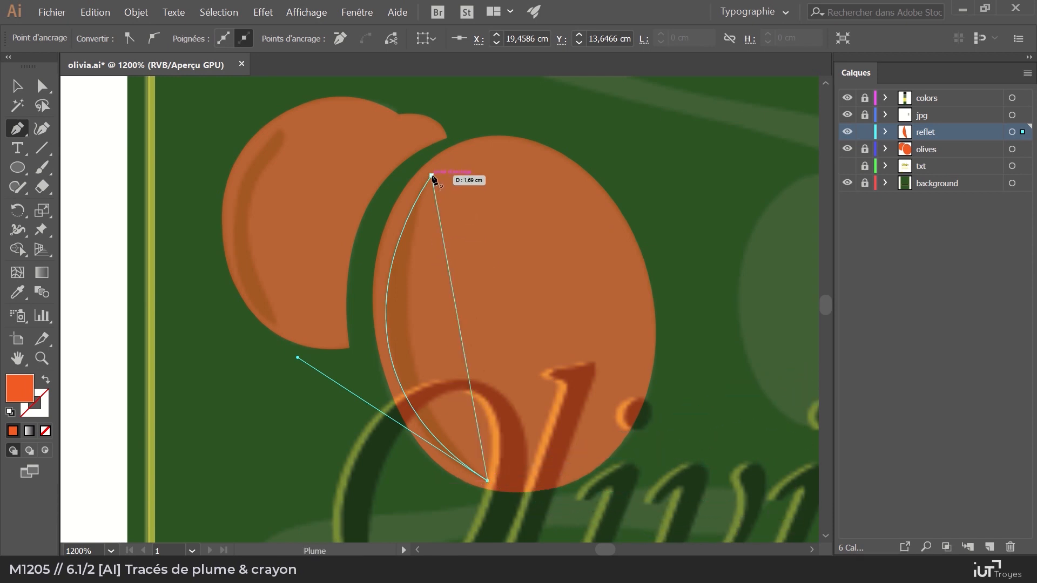
{"action": "left_click_drag", "start_coordinate": [432, 176], "coordinate": [508, 107]}
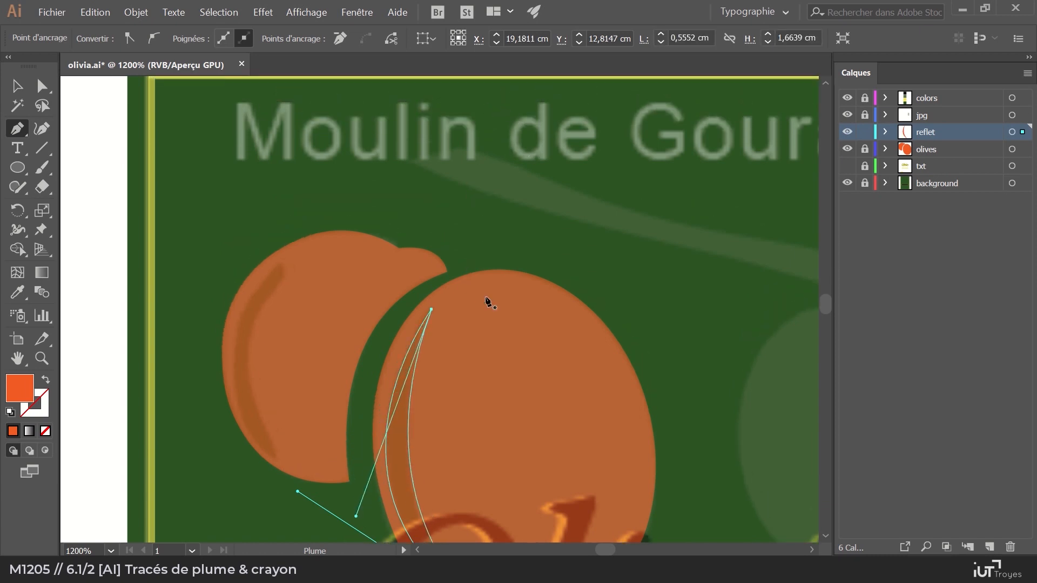
Set the crescent reflection's fill colour to blue 2631EF and finish with the Pen tool.
{"action": "scroll", "coordinate": [483, 294], "scroll_direction": "down", "scroll_amount": 3}
{"action": "scroll", "coordinate": [475, 359], "scroll_direction": "down", "scroll_amount": 1}
{"action": "scroll", "coordinate": [465, 359], "scroll_direction": "up", "scroll_amount": 1}
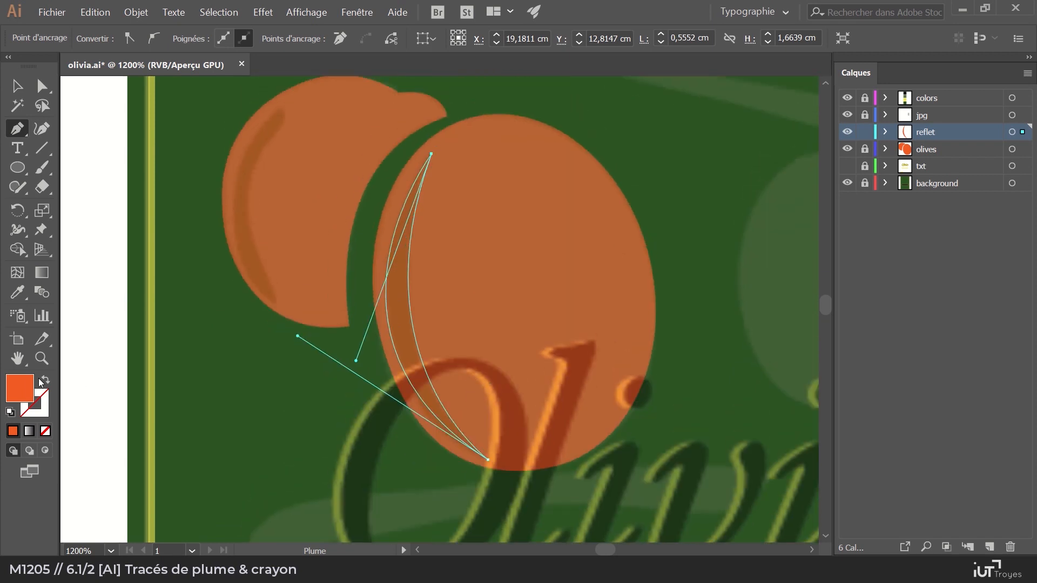
{"action": "double_click", "coordinate": [24, 394]}
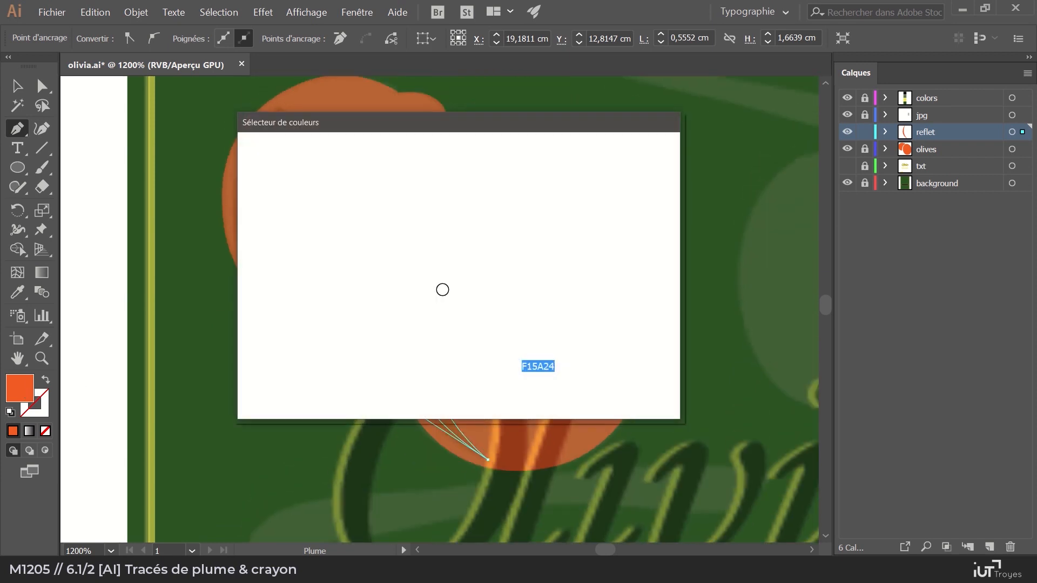
{"action": "left_click", "coordinate": [486, 251]}
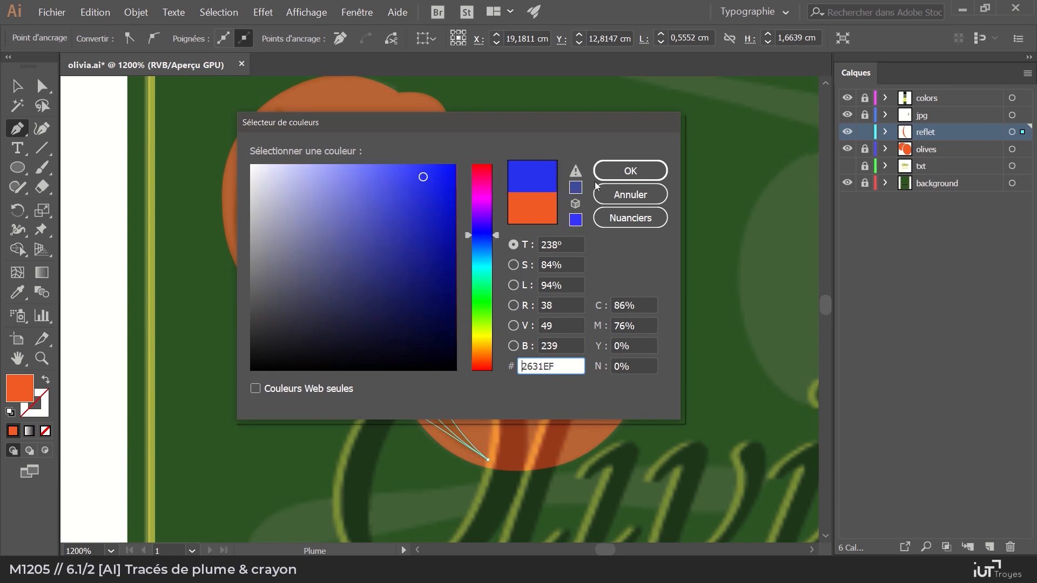
{"action": "left_click", "coordinate": [630, 170]}
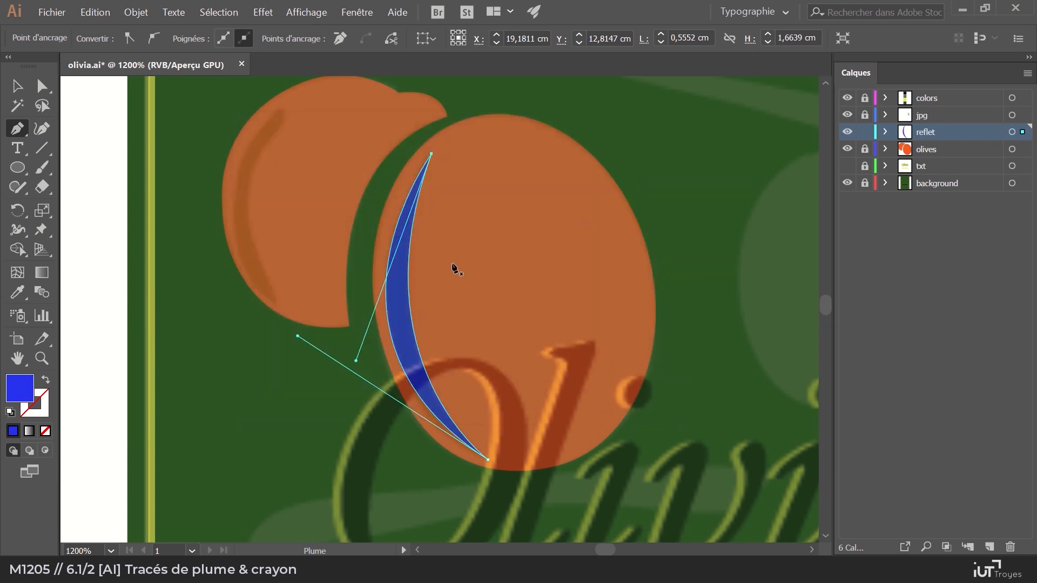
{"action": "scroll", "coordinate": [475, 389], "scroll_direction": "right", "scroll_amount": 3}
{"action": "scroll", "coordinate": [491, 417], "scroll_direction": "up", "scroll_amount": 3}
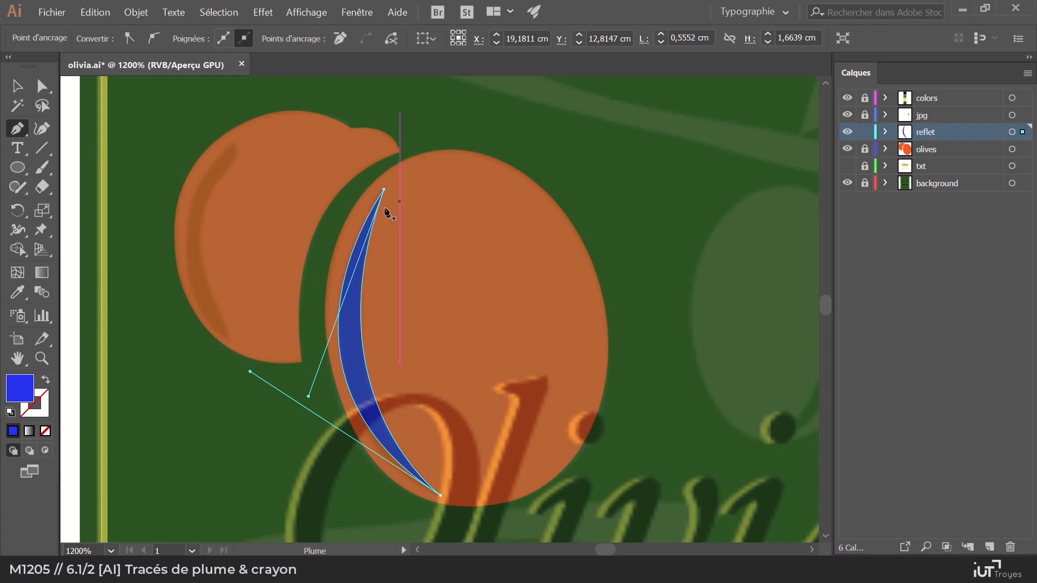
{"action": "scroll", "coordinate": [458, 433], "scroll_direction": "down", "scroll_amount": 2}
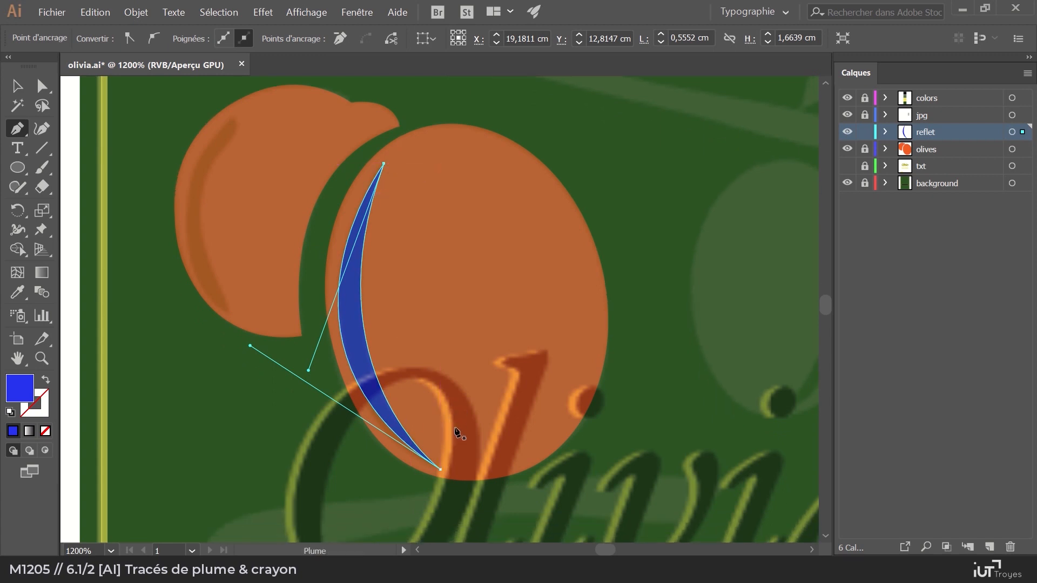
{"action": "key", "text": "v"}
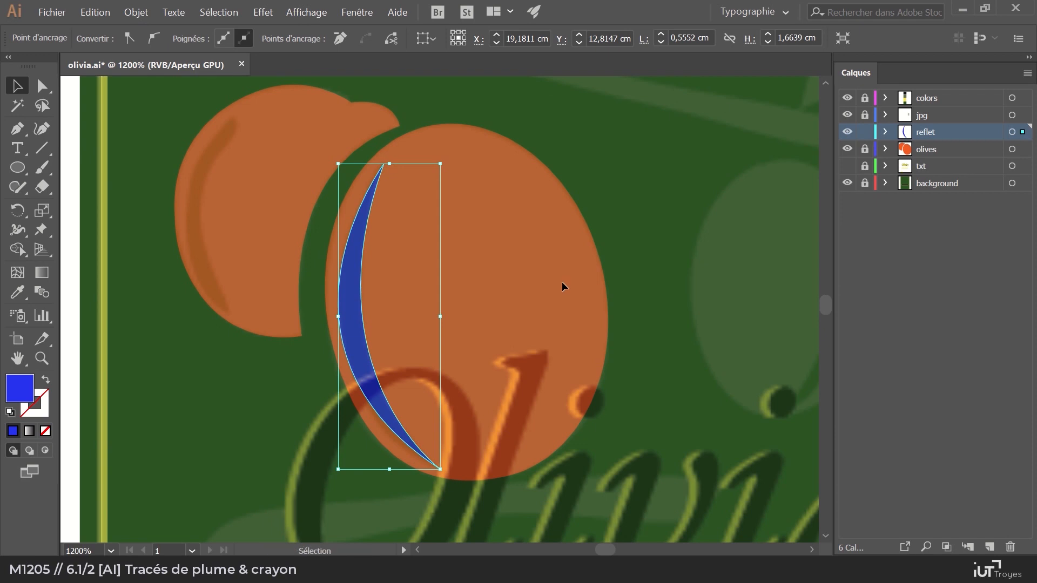
Unlock the olives layer and cut the crescent reflection out of the larger olive with Shape Builder, using both shapes.
{"action": "left_click", "coordinate": [865, 149]}
{"action": "left_click", "coordinate": [515, 289], "text": "shift"}
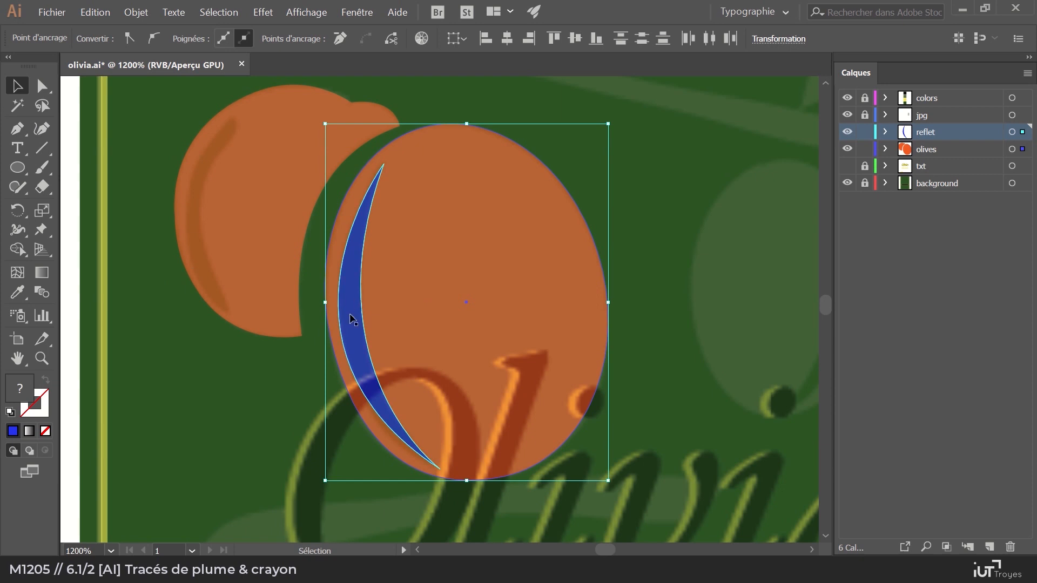
{"action": "key", "text": "shift+m"}
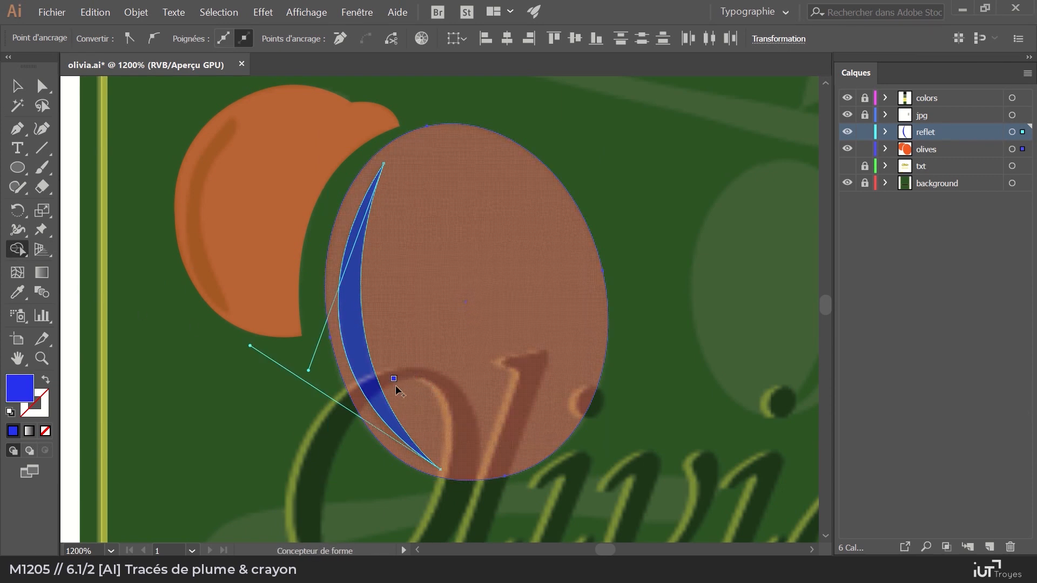
{"action": "key", "text": "alt"}
{"action": "key", "text": "alt"}
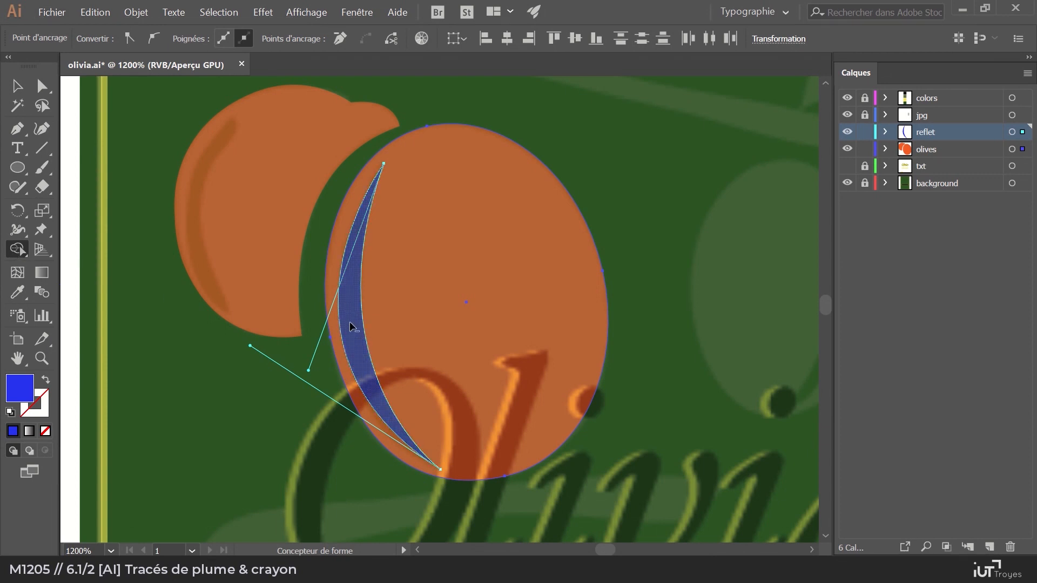
{"action": "left_click", "coordinate": [350, 324], "text": "alt"}
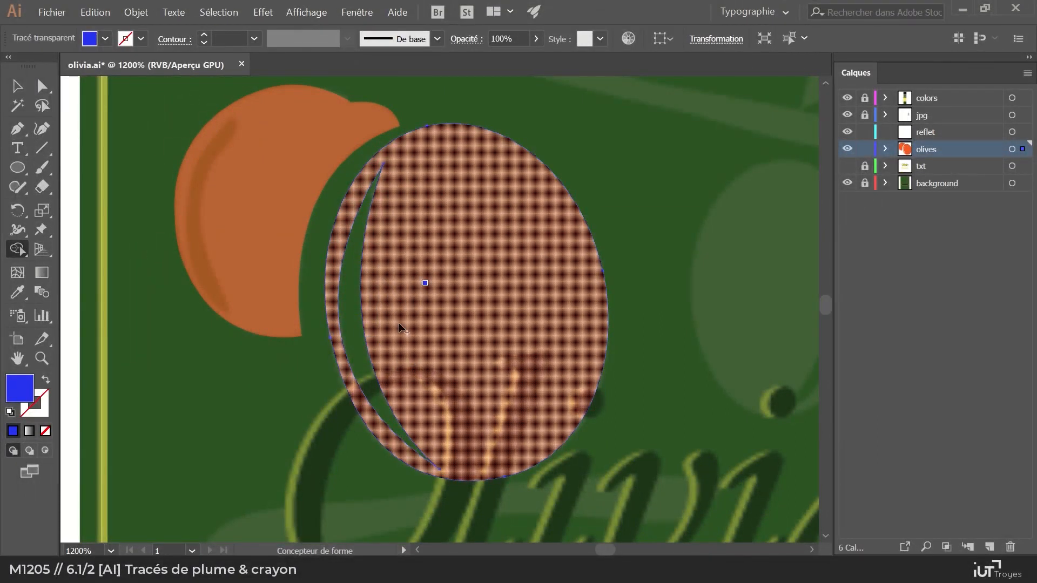
Draw an ellipse over the template olive in the label's lower right corner, beside the text "pressée à froid".
{"action": "key", "text": "z"}
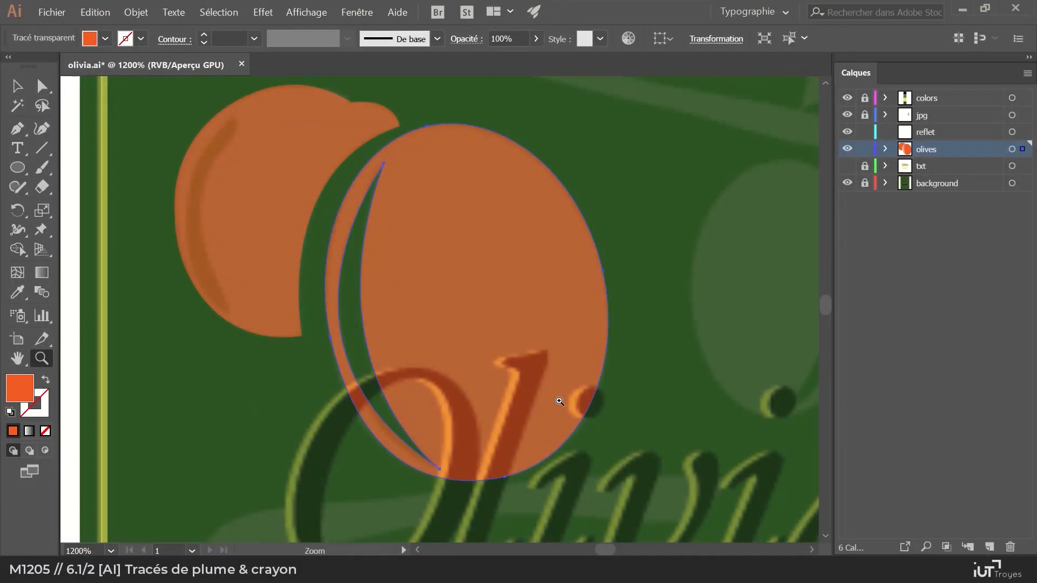
{"action": "left_click", "coordinate": [636, 403], "text": "alt"}
{"action": "left_click", "coordinate": [635, 402], "text": "alt"}
{"action": "left_click_drag", "start_coordinate": [372, 460], "coordinate": [391, 209]}
{"action": "left_click", "coordinate": [426, 315]}
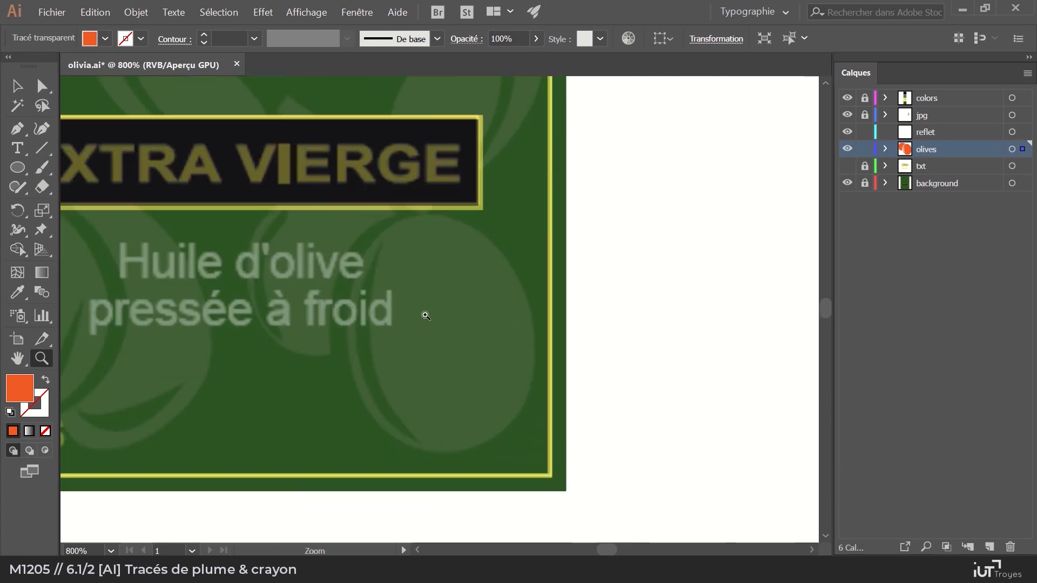
{"action": "left_click", "coordinate": [424, 331]}
{"action": "left_click_drag", "start_coordinate": [442, 322], "coordinate": [361, 299]}
{"action": "left_click", "coordinate": [18, 168]}
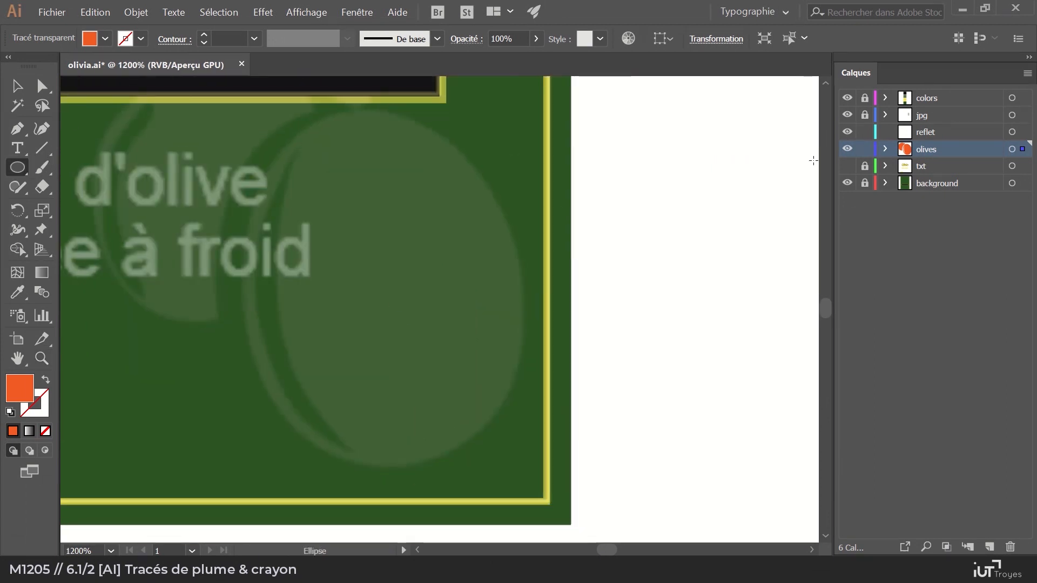
{"action": "left_click_drag", "start_coordinate": [251, 117], "coordinate": [544, 453]}
Shift the new ellipse's top anchor point slightly up and to the left to fit the template olive.
{"action": "key", "text": "v"}
{"action": "key", "text": "a"}
{"action": "left_click_drag", "start_coordinate": [361, 118], "coordinate": [349, 110]}
{"action": "key", "text": "space"}
{"action": "left_click_drag", "start_coordinate": [508, 317], "coordinate": [574, 331]}
Lock the olives layer, activate the reflet layer and set the Pen tool to no fill with a blue stroke.
{"action": "left_click", "coordinate": [865, 150]}
{"action": "left_click", "coordinate": [928, 132]}
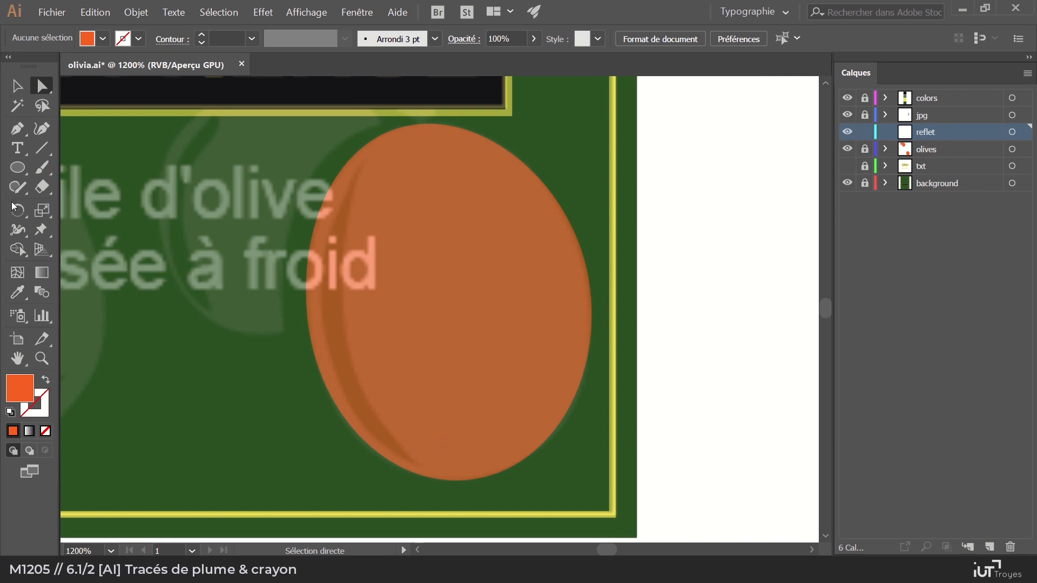
{"action": "left_click", "coordinate": [11, 133]}
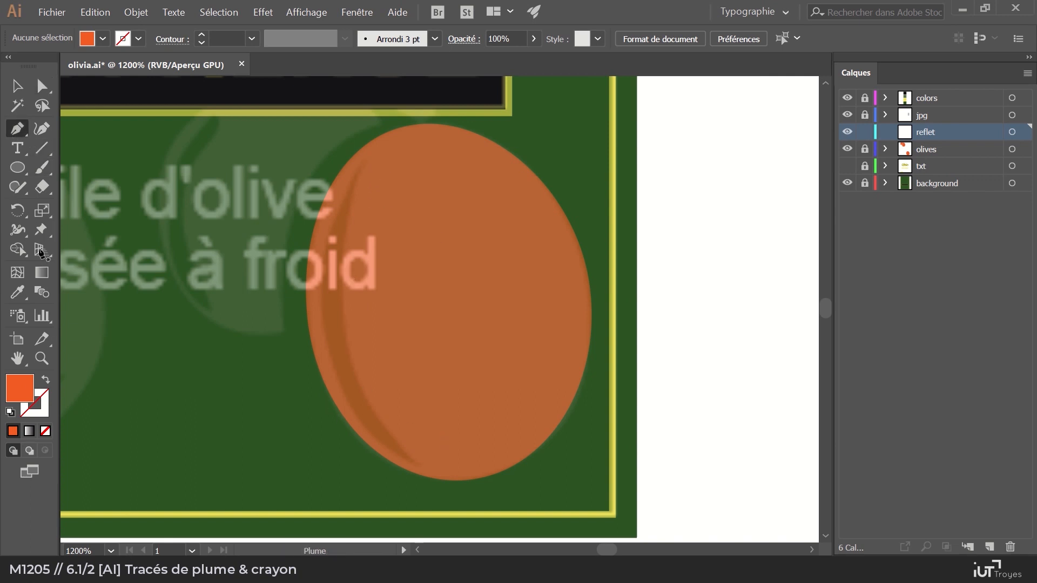
{"action": "left_click", "coordinate": [46, 380]}
{"action": "left_click", "coordinate": [139, 39]}
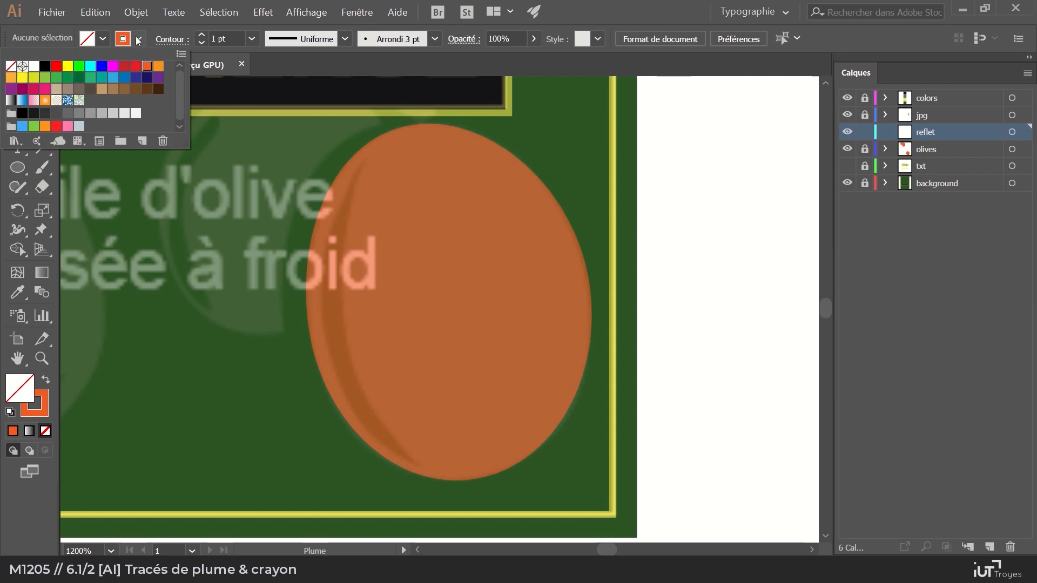
{"action": "left_click", "coordinate": [102, 67]}
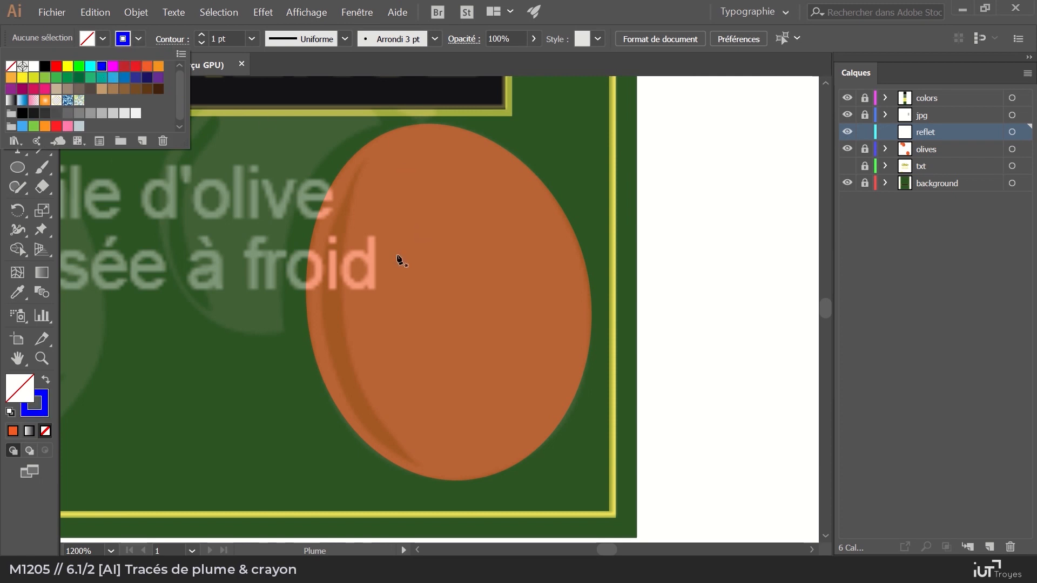
Trace the olive's reflection as one open curved Pen segment from its top tip to its bottom tip.
{"action": "left_click", "coordinate": [367, 164]}
{"action": "left_click", "coordinate": [366, 157]}
{"action": "left_click_drag", "start_coordinate": [422, 468], "coordinate": [578, 503]}
{"action": "scroll", "coordinate": [469, 433], "scroll_direction": "up", "scroll_amount": 2}
{"action": "scroll", "coordinate": [469, 432], "scroll_direction": "up", "scroll_amount": 2}
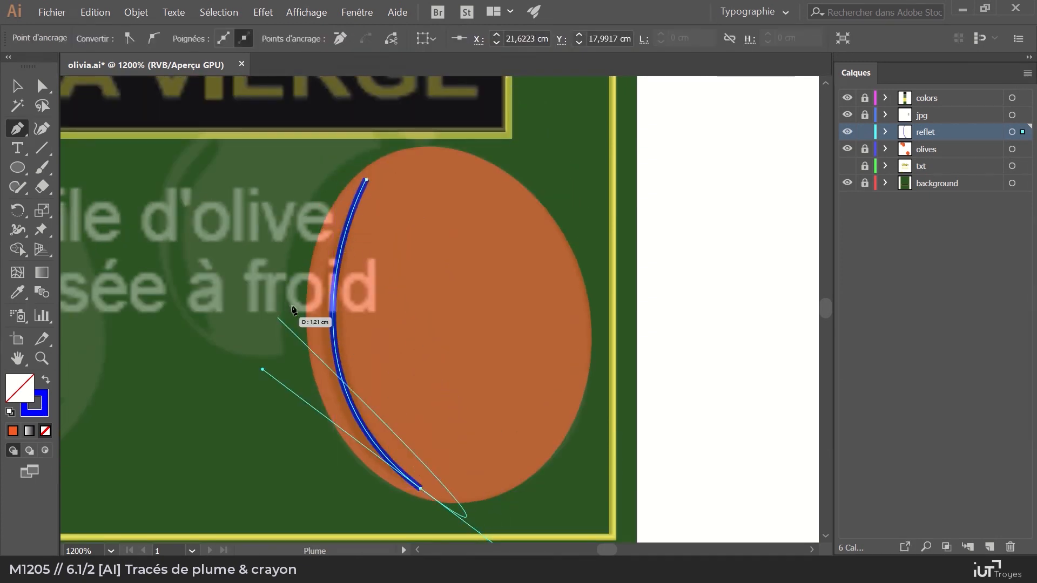
Give the reflection curve a 4 pt stroke with the symmetrical lens-shaped profile (Profil de largeur 1) and round caps.
{"action": "left_click", "coordinate": [357, 12]}
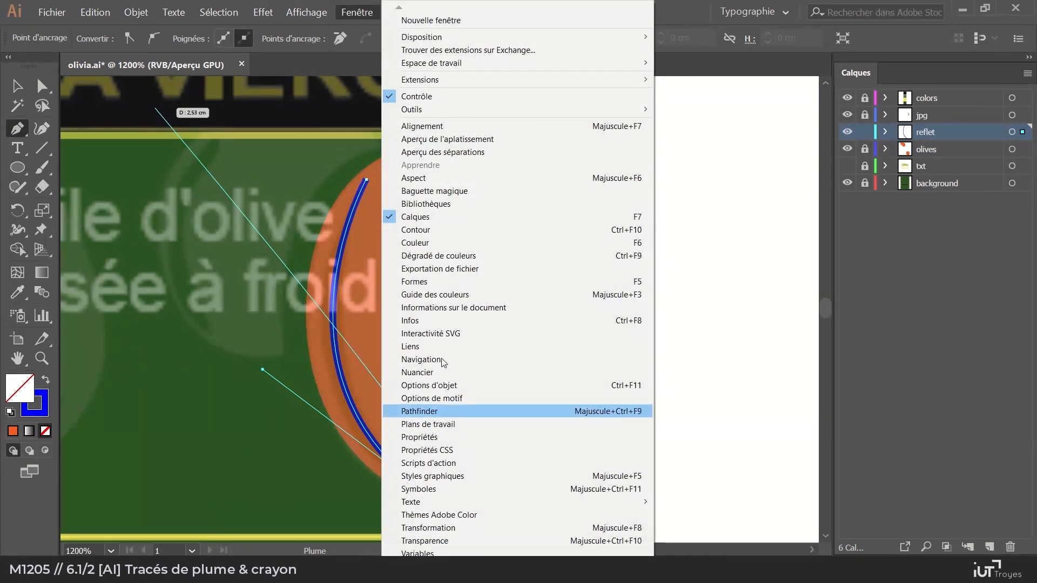
{"action": "left_click", "coordinate": [440, 231]}
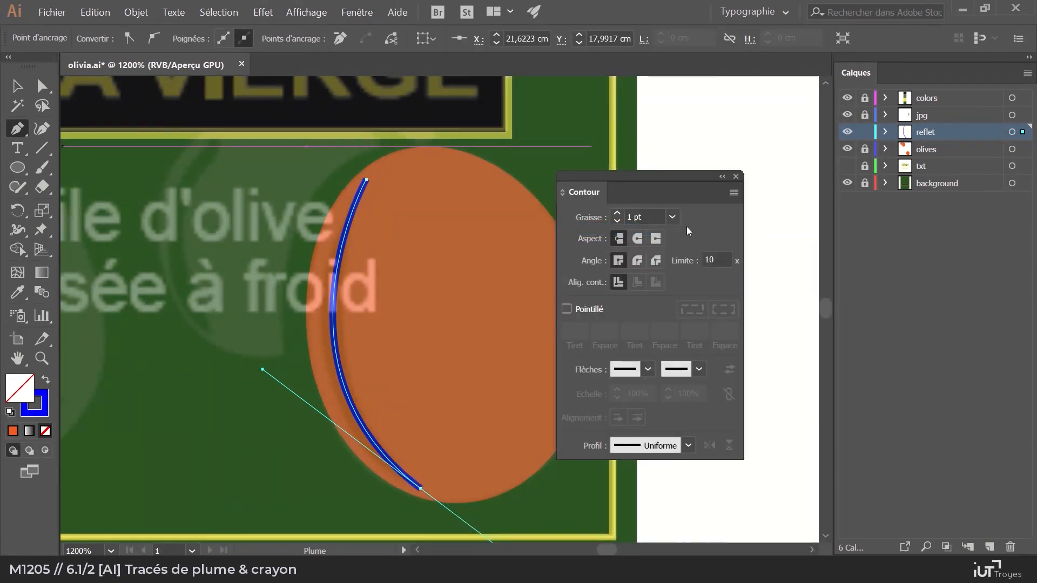
{"action": "left_click_drag", "start_coordinate": [656, 180], "coordinate": [731, 192]}
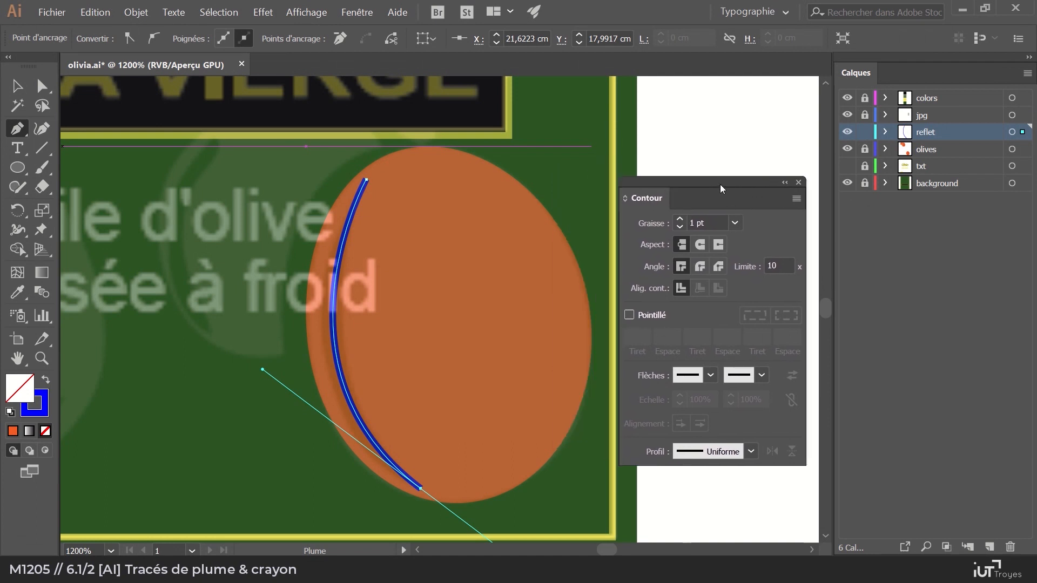
{"action": "scroll", "coordinate": [432, 359], "scroll_direction": "down", "scroll_amount": 1}
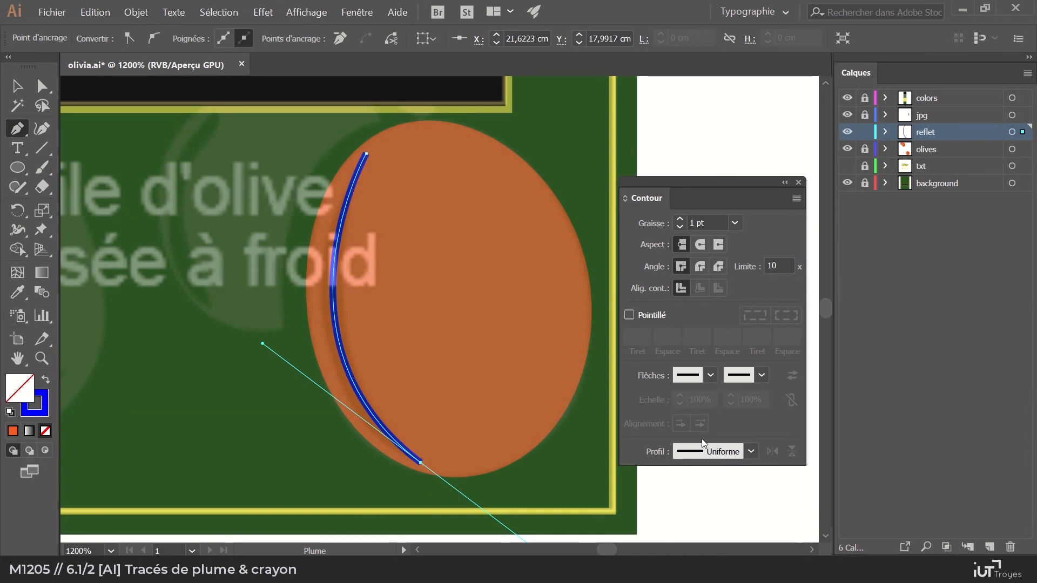
{"action": "left_click", "coordinate": [729, 451]}
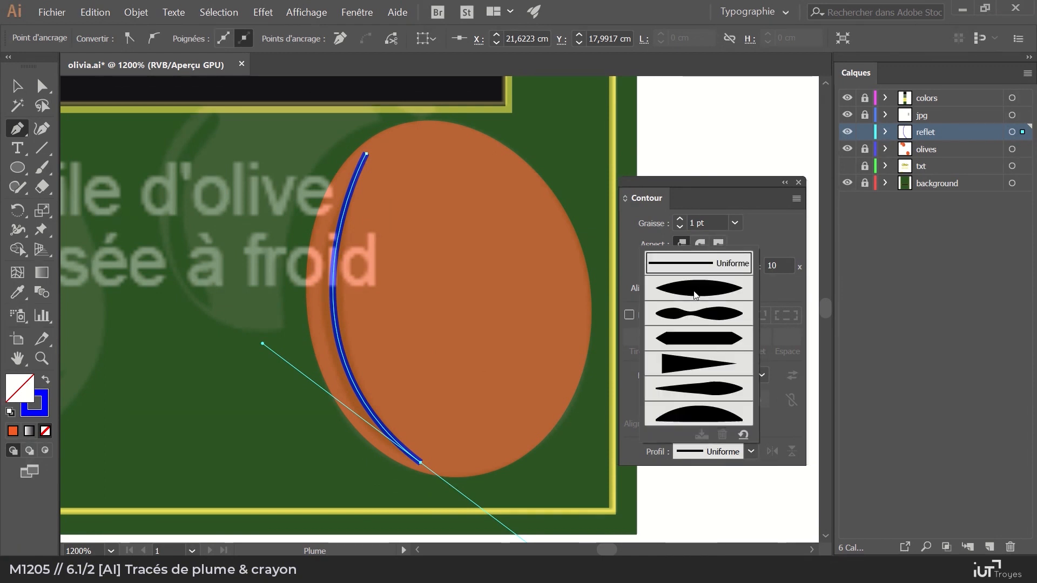
{"action": "left_click", "coordinate": [696, 295]}
{"action": "left_click", "coordinate": [679, 219]}
{"action": "left_click", "coordinate": [679, 220]}
{"action": "left_click", "coordinate": [679, 220]}
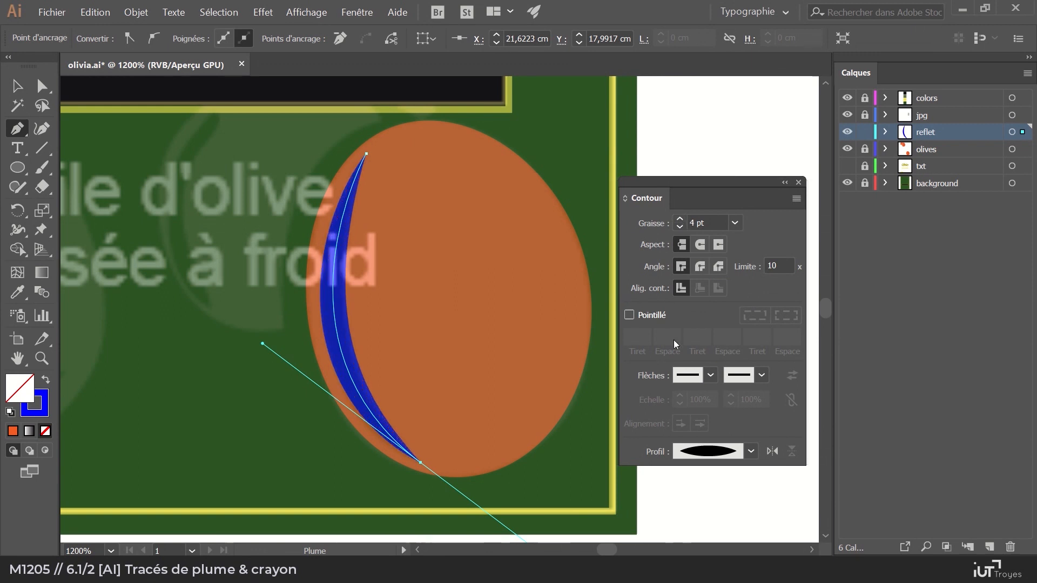
{"action": "left_click", "coordinate": [698, 250]}
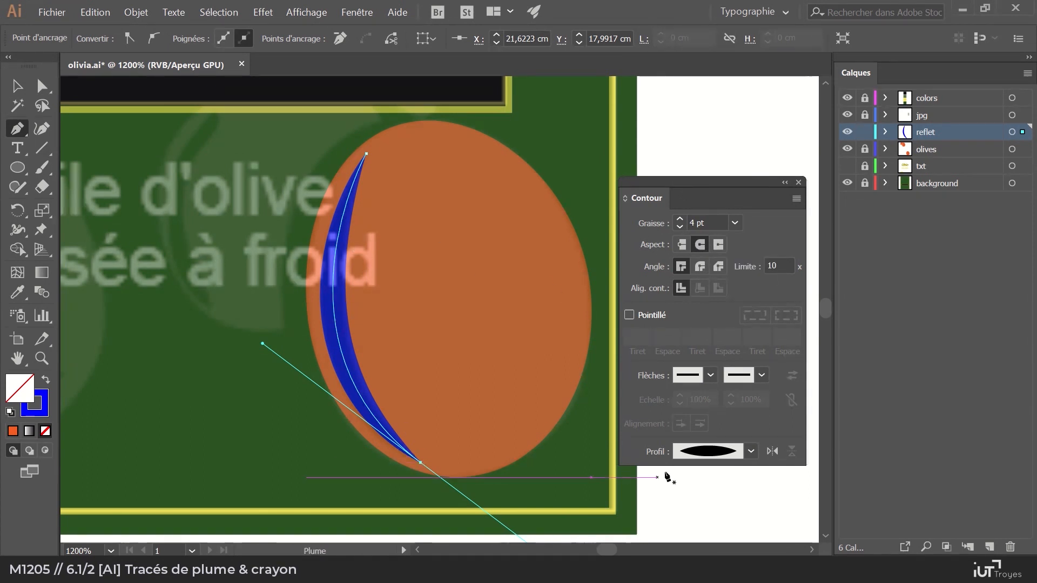
Switch the reflection stroke to the half-lens width profile with one flat side, at a weight of 4 pt.
{"action": "left_click", "coordinate": [751, 452]}
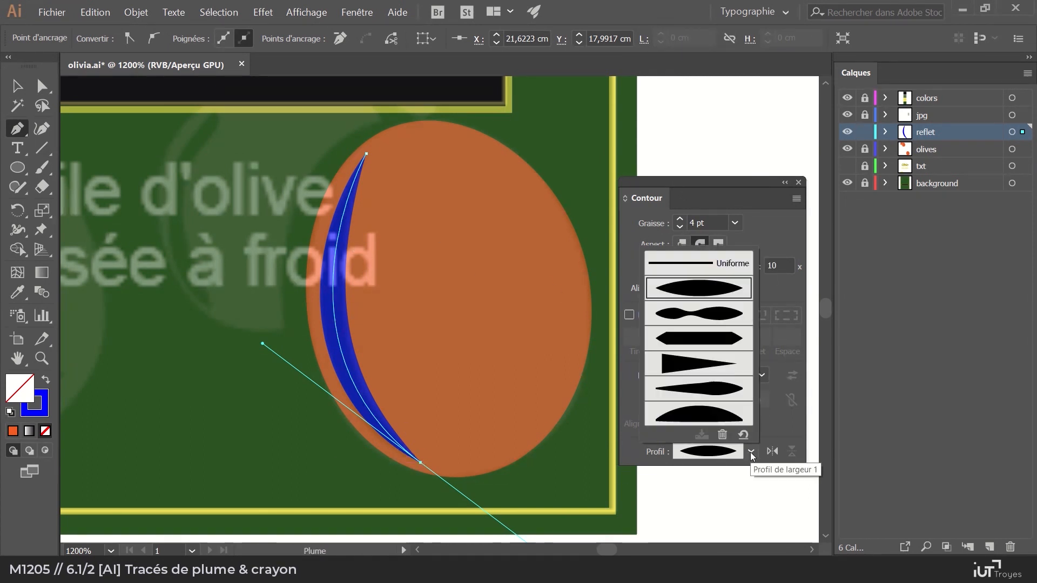
{"action": "left_click", "coordinate": [701, 419]}
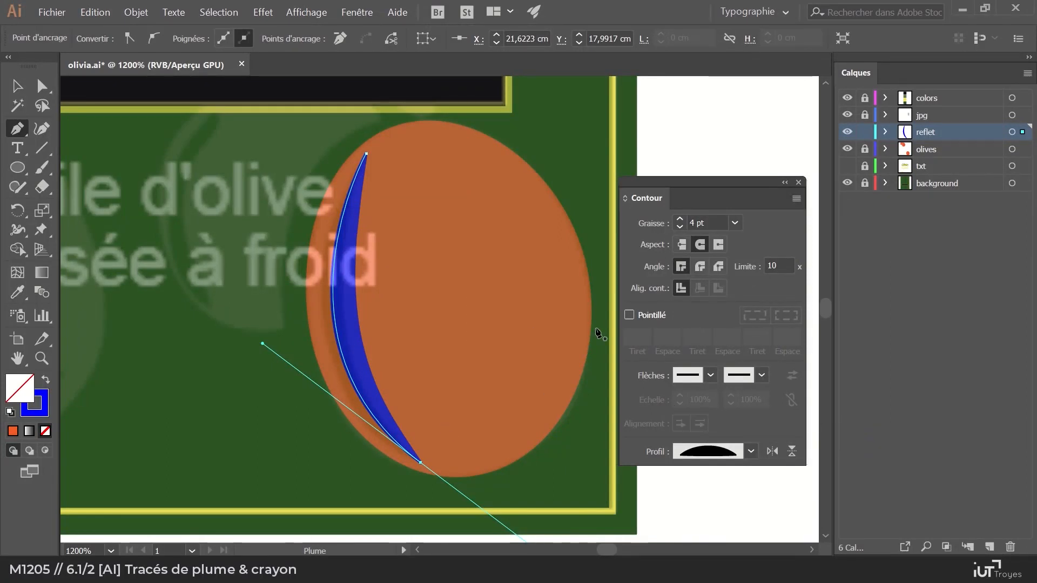
{"action": "left_click", "coordinate": [682, 228]}
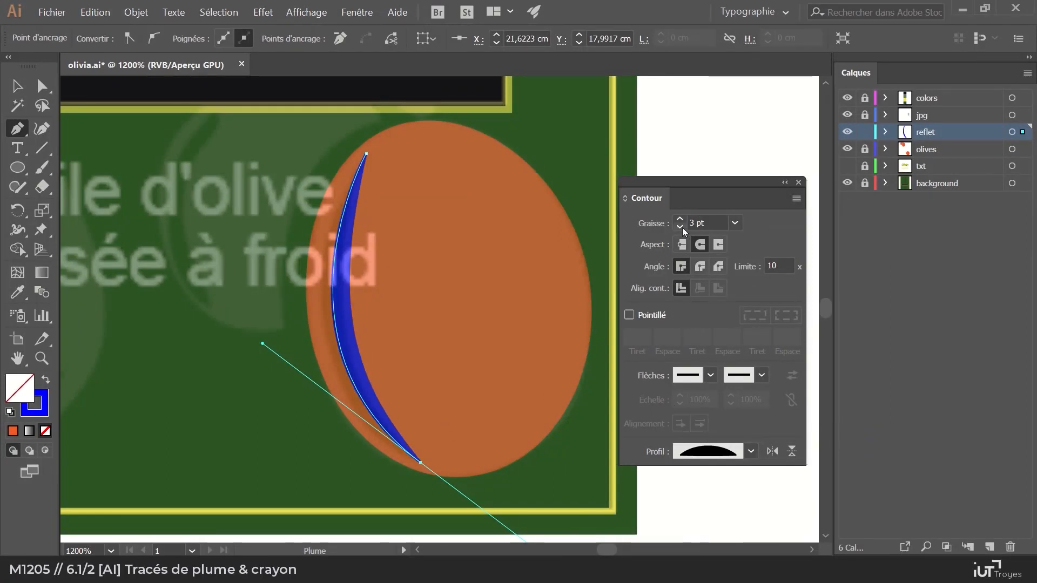
{"action": "left_click", "coordinate": [681, 218]}
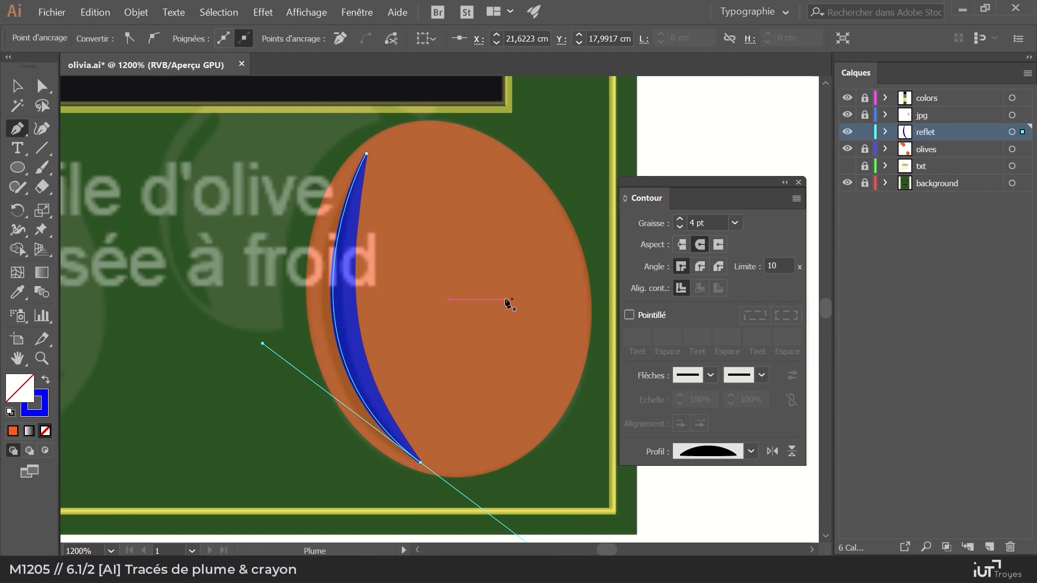
Lengthen the upper-left handle of the reflection curve's bottom anchor to bend the stroke closer to the template, and deselect it.
{"action": "key", "text": "a"}
{"action": "left_click_drag", "start_coordinate": [262, 344], "coordinate": [243, 334]}
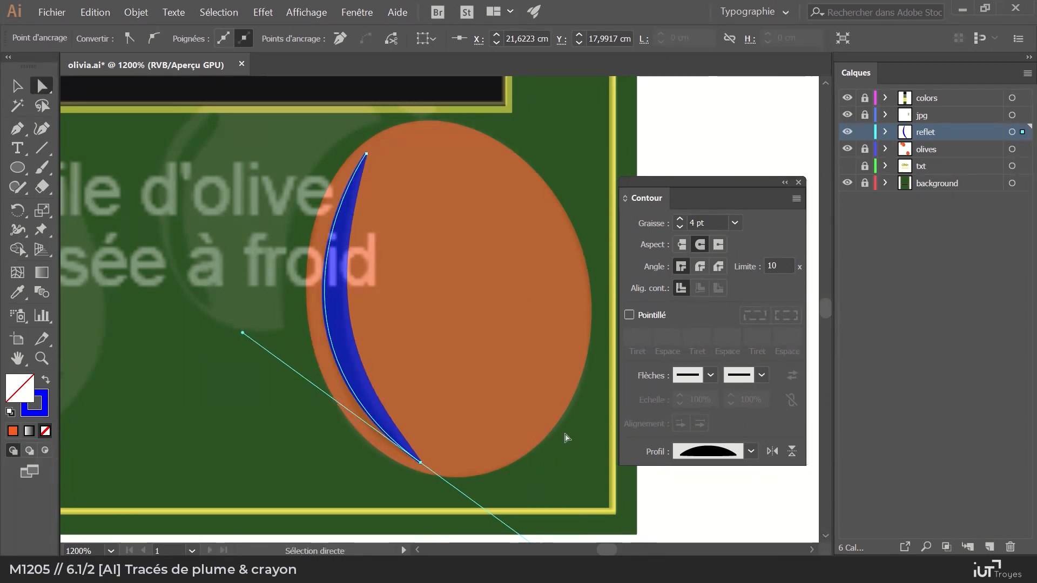
{"action": "left_click", "coordinate": [260, 340]}
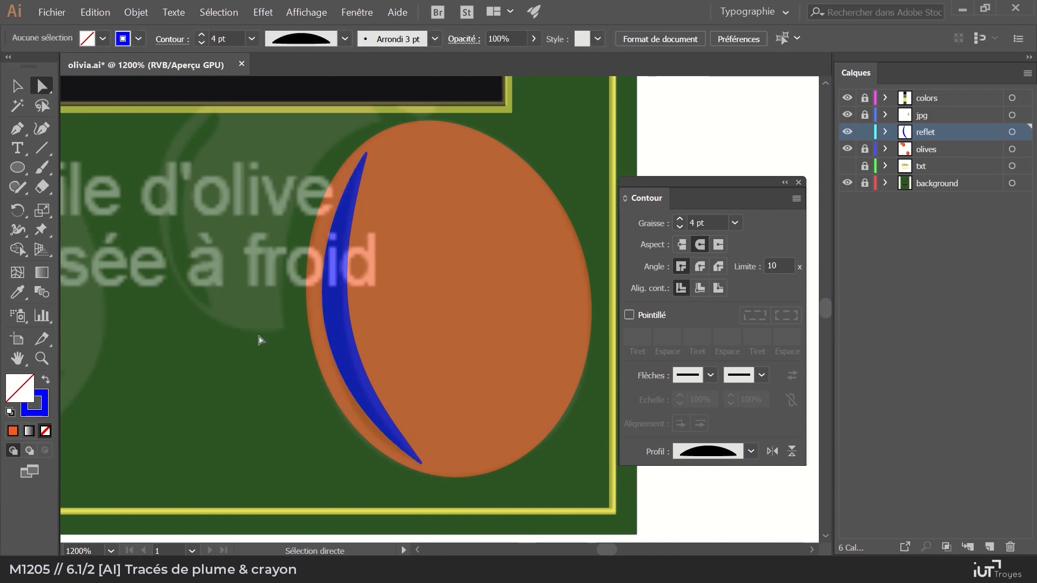
Inspect the tips of the reflection stroke and expand its appearance into a filled shape.
{"action": "key", "text": "z"}
{"action": "left_click", "coordinate": [433, 343]}
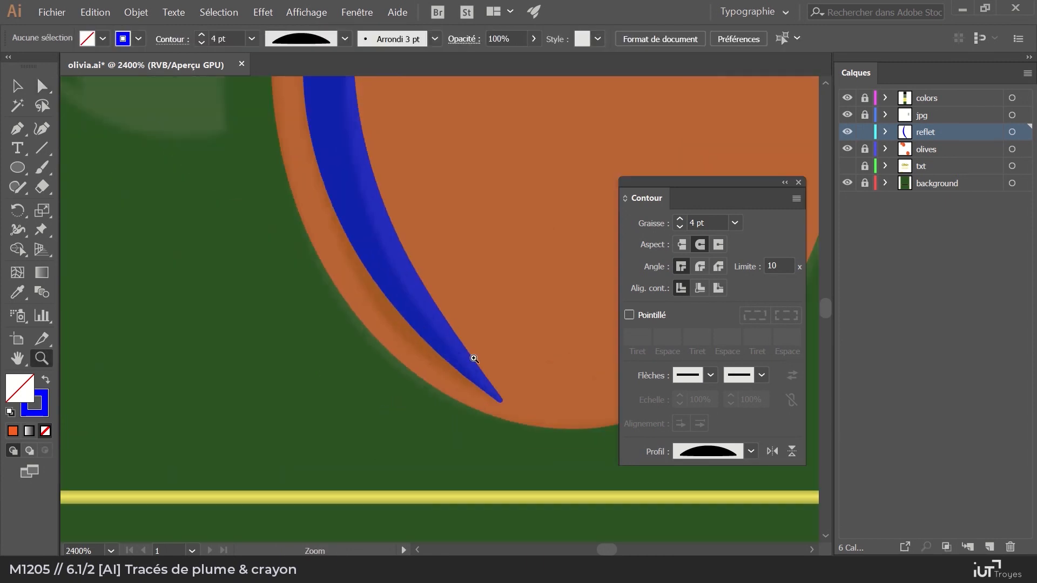
{"action": "left_click", "coordinate": [469, 360]}
{"action": "scroll", "coordinate": [463, 376], "scroll_direction": "up", "scroll_amount": 3}
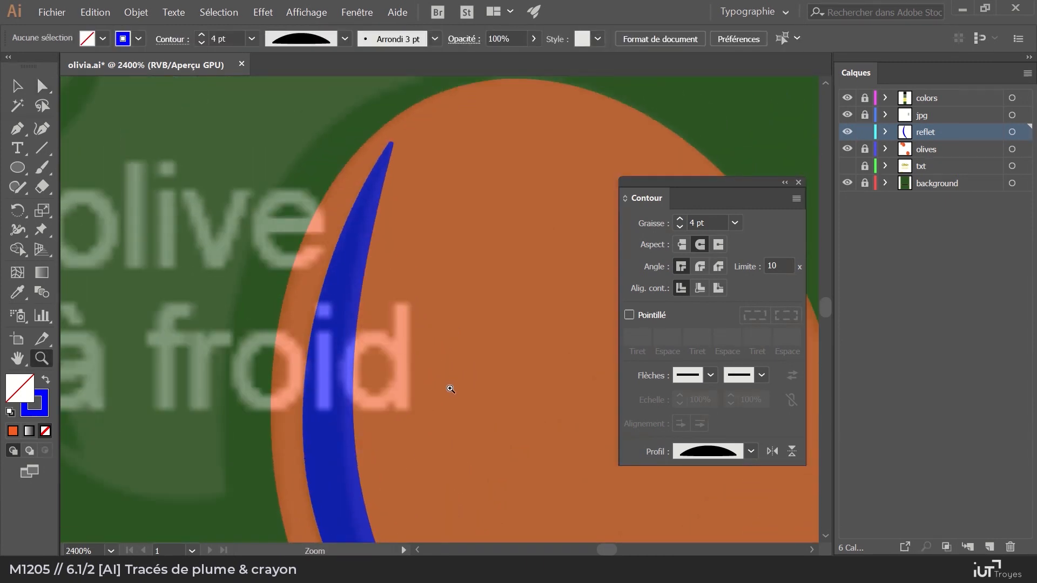
{"action": "left_click", "coordinate": [415, 386], "text": "alt"}
{"action": "left_click", "coordinate": [422, 385], "text": "alt"}
{"action": "key", "text": "v"}
{"action": "left_click", "coordinate": [371, 347]}
{"action": "left_click", "coordinate": [371, 347]}
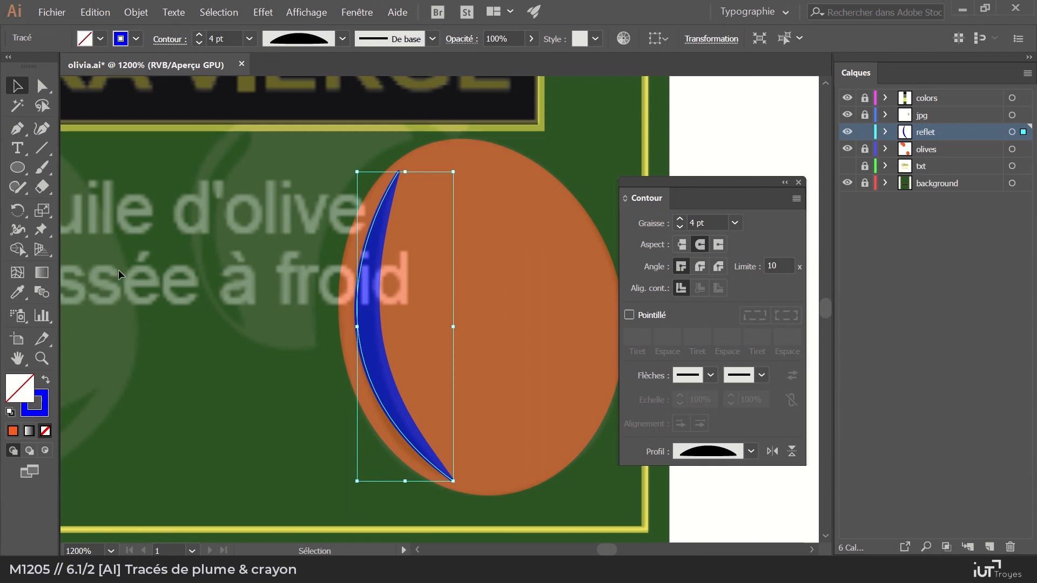
{"action": "left_click", "coordinate": [136, 16]}
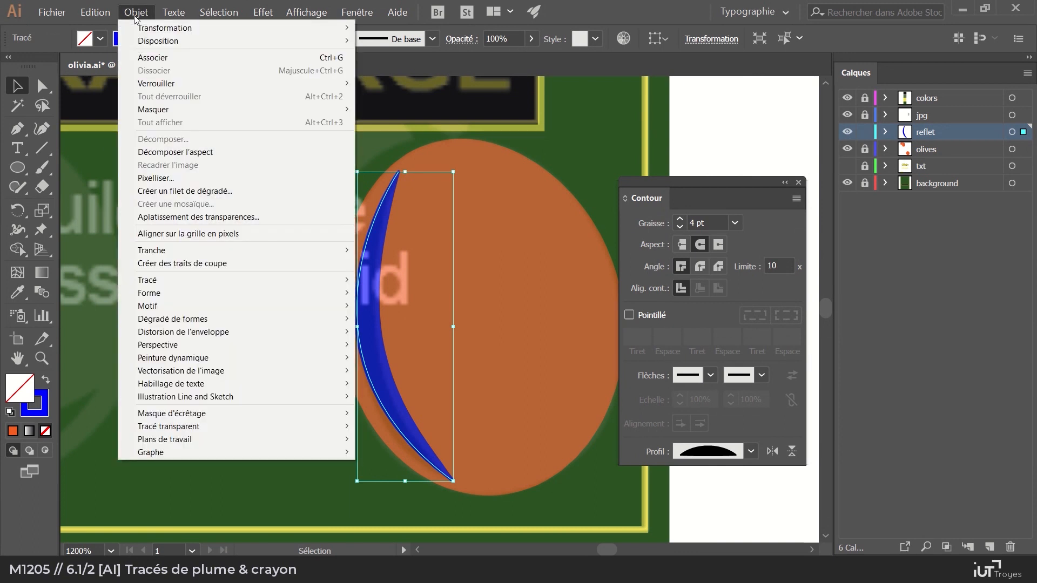
{"action": "left_click", "coordinate": [178, 153]}
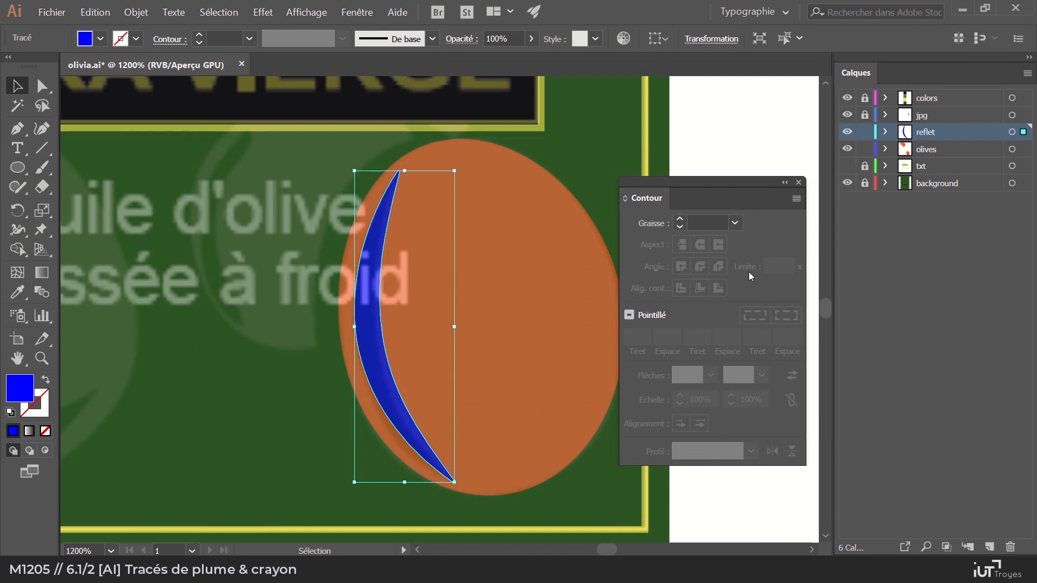
Add the olive to the selection and cut the expanded reflection out of it with Shape Builder.
{"action": "left_click", "coordinate": [541, 299], "text": "shift"}
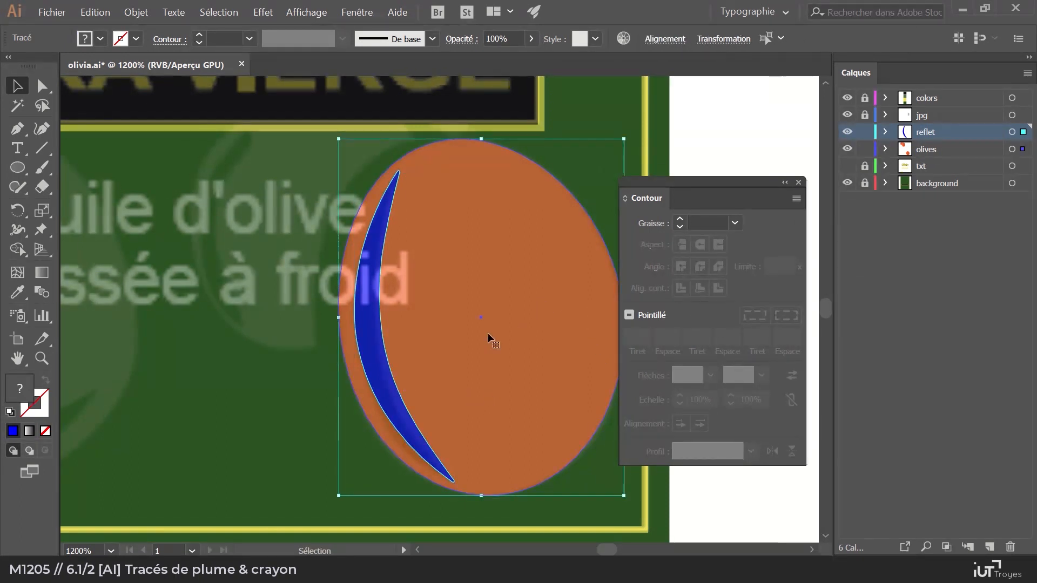
{"action": "left_click", "coordinate": [18, 249]}
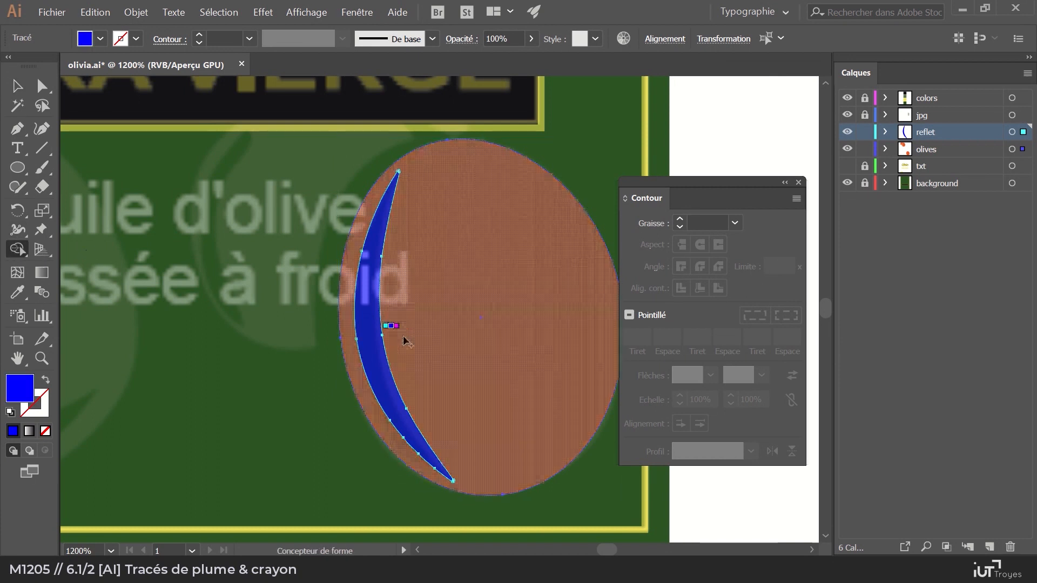
{"action": "left_click", "coordinate": [367, 330], "text": "alt"}
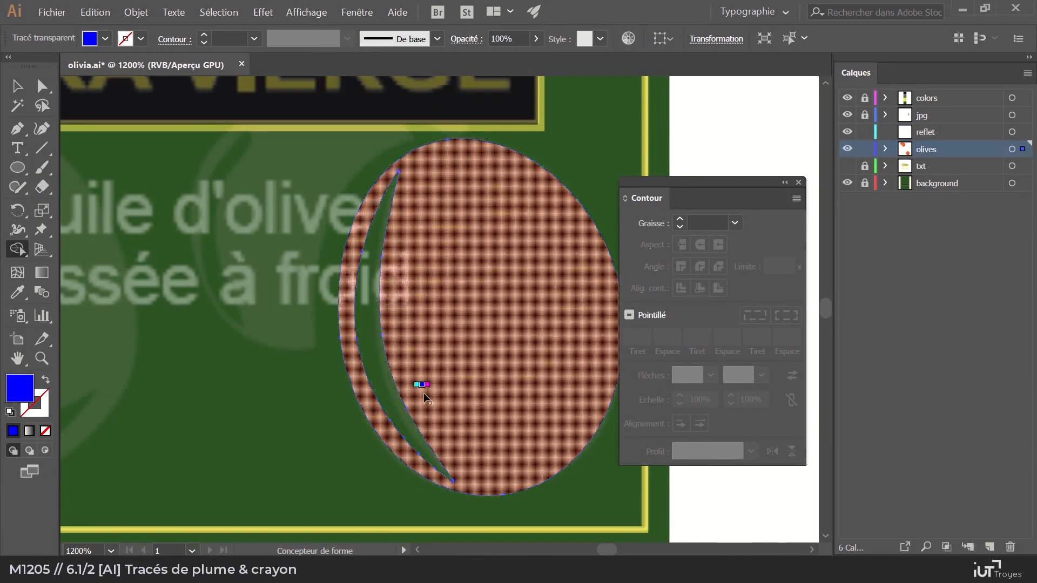
Cover the lower-right template olive with a full ellipse, lock the olives layer and make reflet the active layer.
{"action": "left_click_drag", "start_coordinate": [216, 407], "coordinate": [412, 474]}
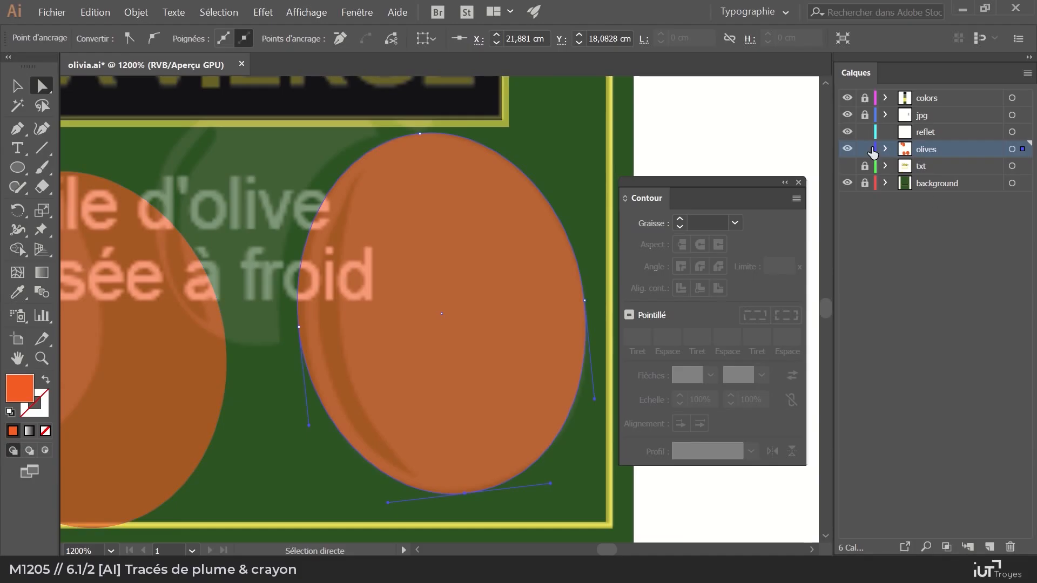
{"action": "left_click", "coordinate": [870, 149]}
{"action": "left_click", "coordinate": [938, 138]}
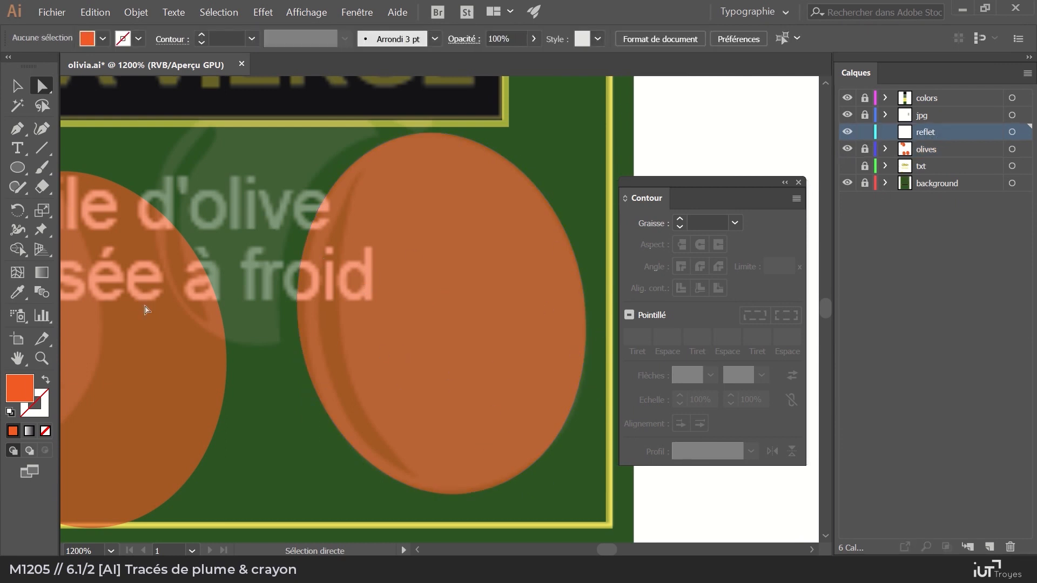
Draw an unfilled blue 1 pt Pen curve along the inner edge of the lower-right olive's template reflection.
{"action": "left_click", "coordinate": [18, 135]}
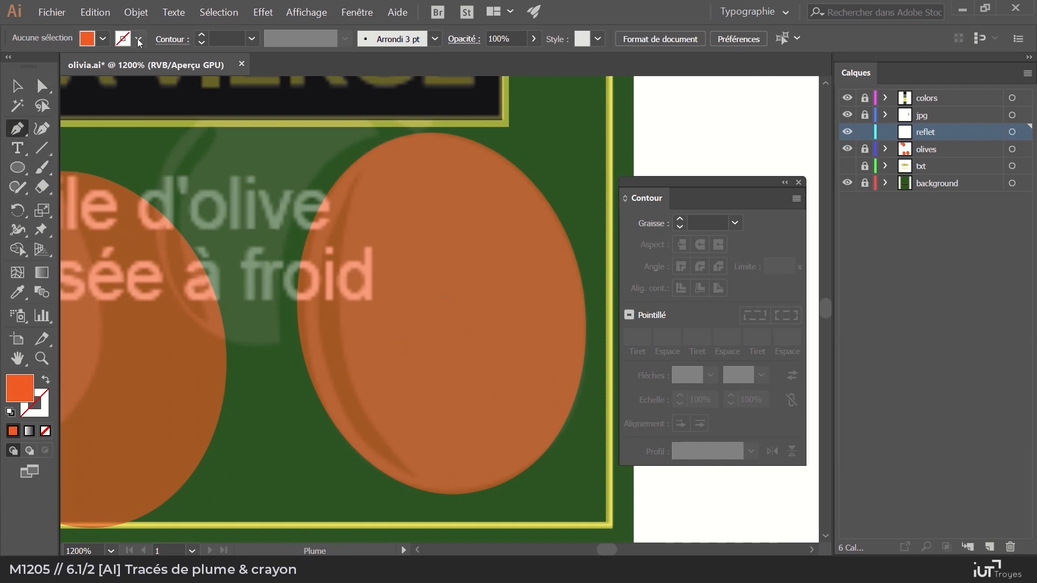
{"action": "left_click", "coordinate": [47, 383]}
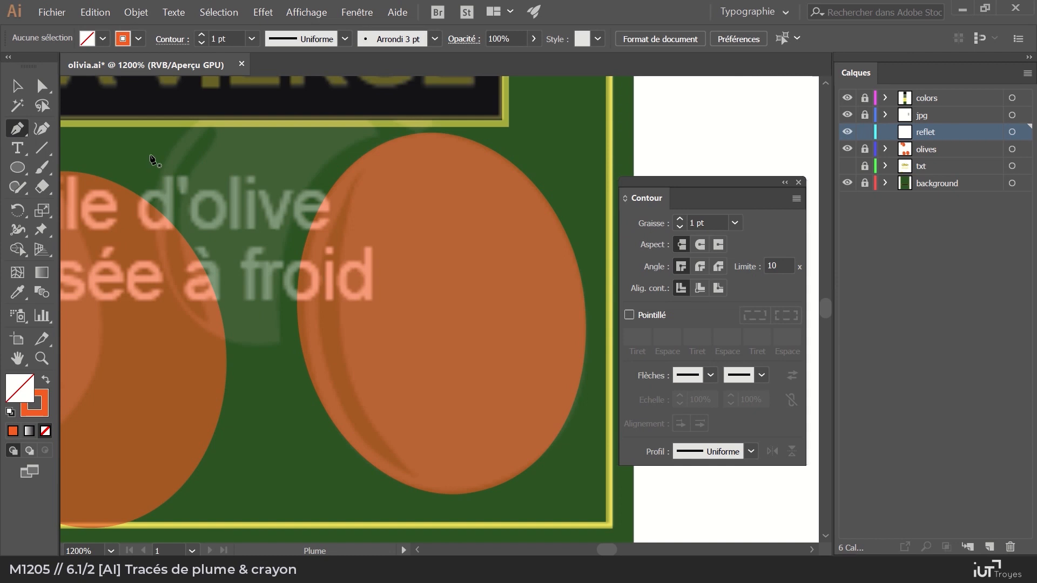
{"action": "left_click", "coordinate": [138, 39]}
{"action": "left_click", "coordinate": [101, 71]}
{"action": "key", "text": "Escape"}
{"action": "left_click", "coordinate": [366, 172]}
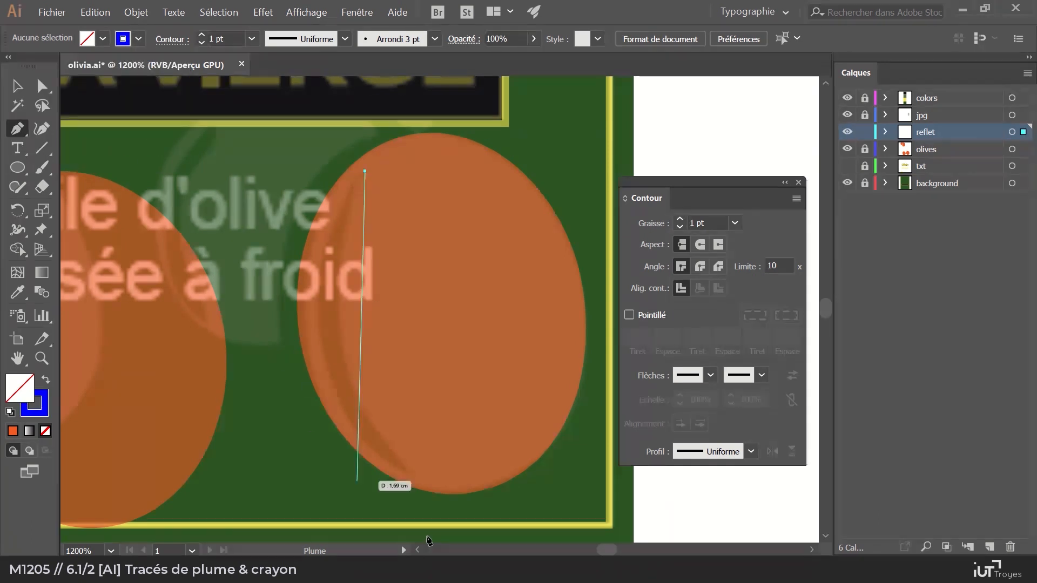
{"action": "left_click", "coordinate": [418, 476]}
{"action": "mouse_move", "coordinate": [426, 488]}
{"action": "left_mouse_down"}
{"action": "mouse_move", "coordinate": [571, 508]}
{"action": "mouse_move", "coordinate": [558, 537]}
{"action": "mouse_move", "coordinate": [555, 485]}
{"action": "mouse_move", "coordinate": [583, 509]}
{"action": "left_mouse_up"}
{"action": "scroll", "coordinate": [454, 443], "scroll_direction": "up", "scroll_amount": 2}
{"action": "scroll", "coordinate": [434, 464], "scroll_direction": "up", "scroll_amount": 1}
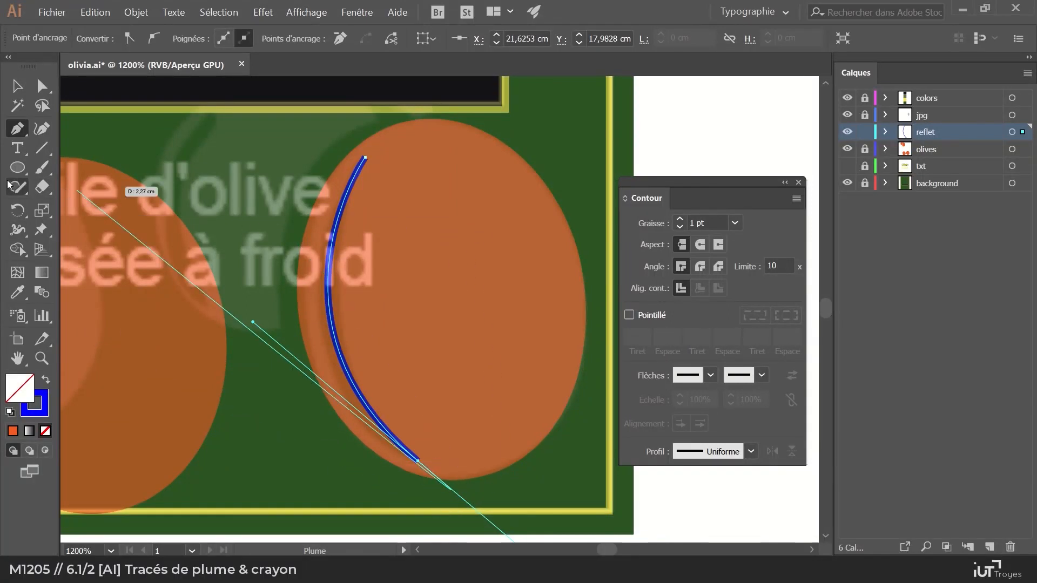
Widen the reflection stroke around its middle with the Width tool to about 4.4 pt, keeping both ends thin.
{"action": "left_click", "coordinate": [15, 231]}
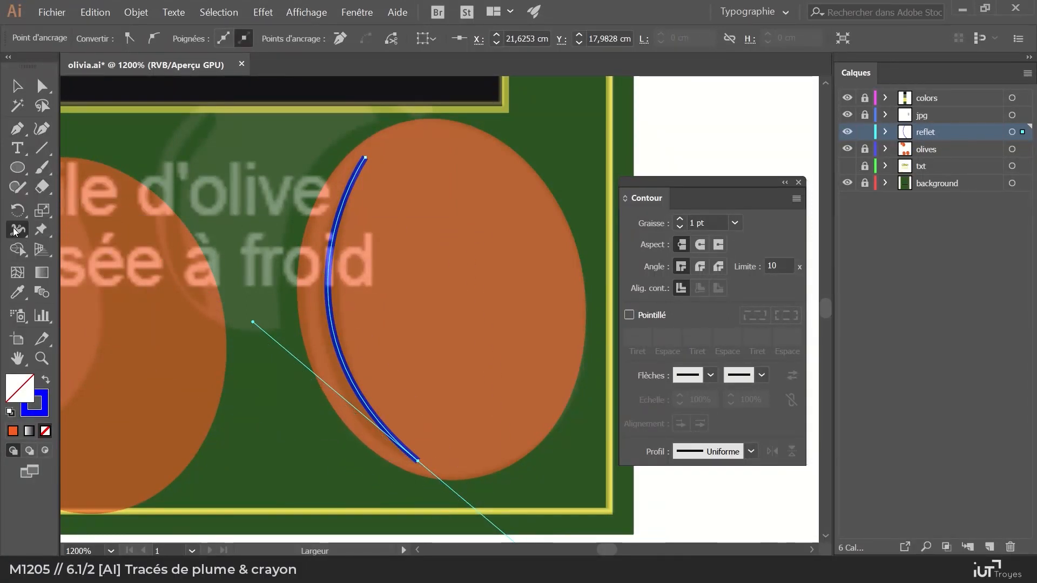
{"action": "mouse_move", "coordinate": [331, 305]}
{"action": "left_mouse_down"}
{"action": "mouse_move", "coordinate": [358, 307]}
{"action": "mouse_move", "coordinate": [343, 307]}
{"action": "left_mouse_up"}
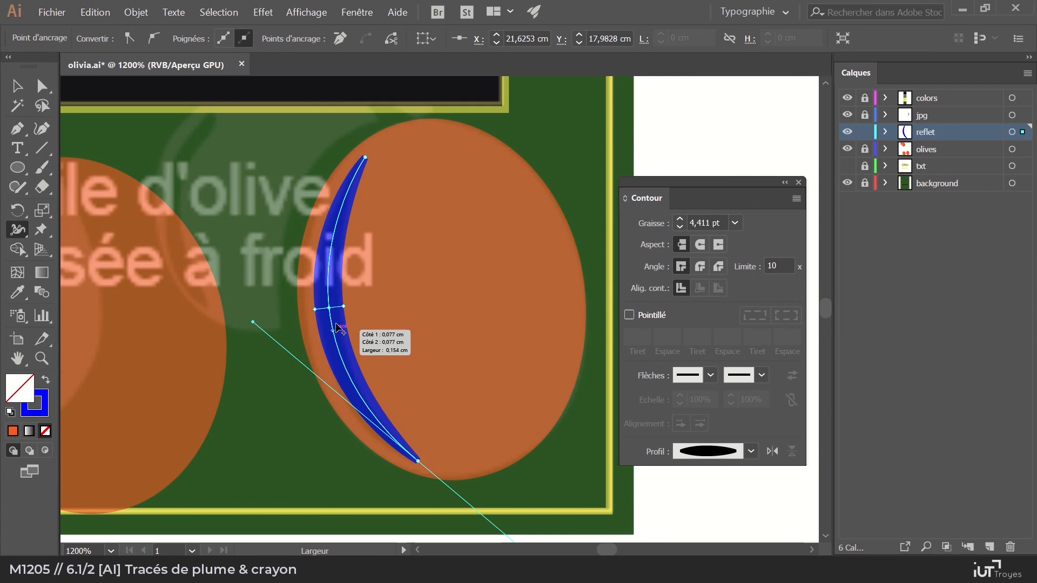
Try narrowing the reflection stroke's lower part and greatly widening its upper part with the Width tool, and undo both changes.
{"action": "mouse_move", "coordinate": [358, 394]}
{"action": "left_mouse_down"}
{"action": "mouse_move", "coordinate": [366, 396]}
{"action": "mouse_move", "coordinate": [352, 394]}
{"action": "mouse_move", "coordinate": [363, 400]}
{"action": "mouse_move", "coordinate": [363, 381]}
{"action": "left_mouse_up"}
{"action": "left_click_drag", "start_coordinate": [333, 235], "coordinate": [433, 254]}
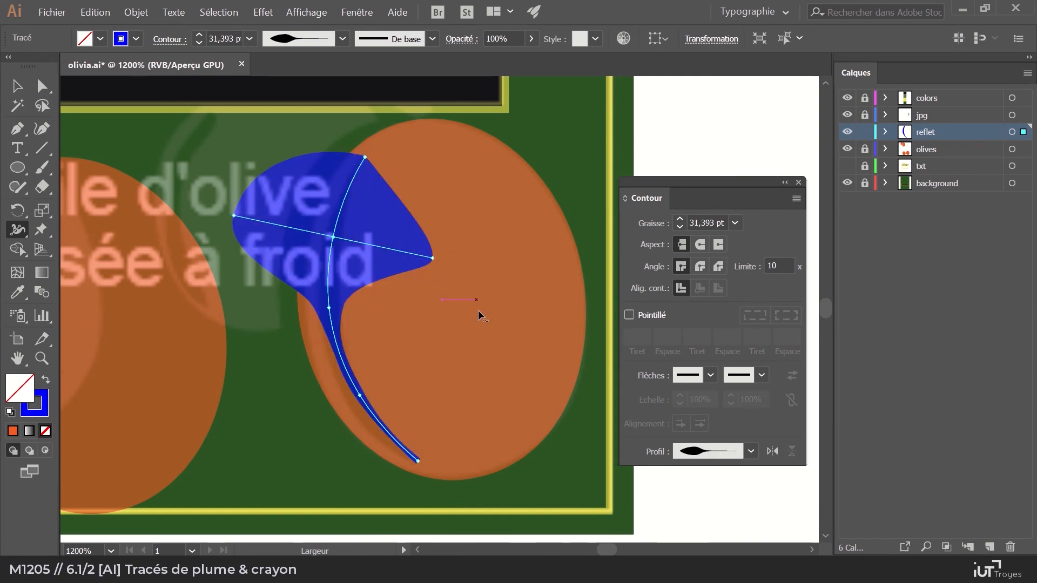
{"action": "key", "text": "ctrl+z"}
{"action": "key", "text": "ctrl+z"}
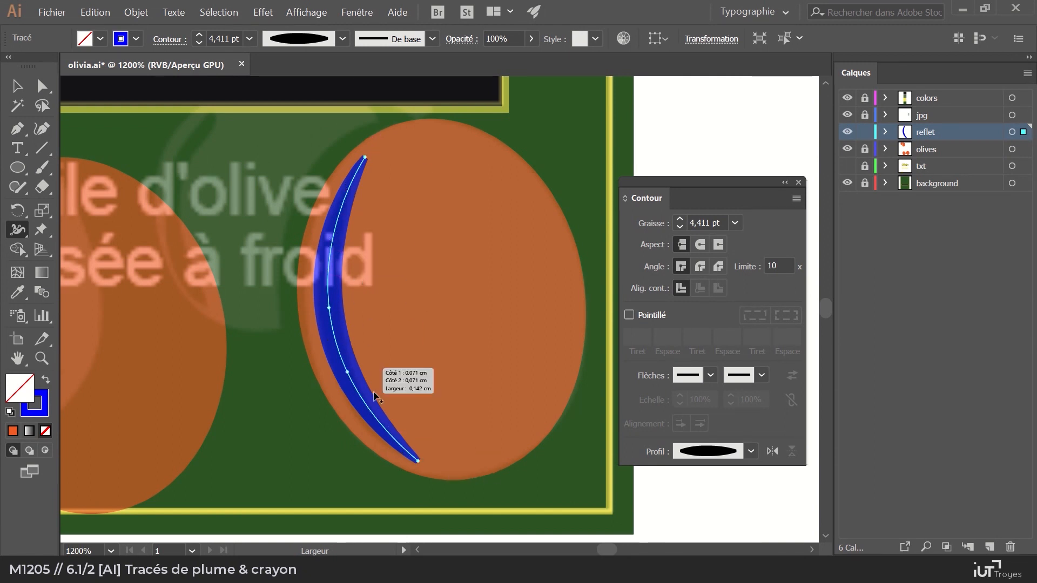
Give the reflection stroke round caps, comparing them with butt caps at the stroke's top tip.
{"action": "left_click", "coordinate": [700, 245]}
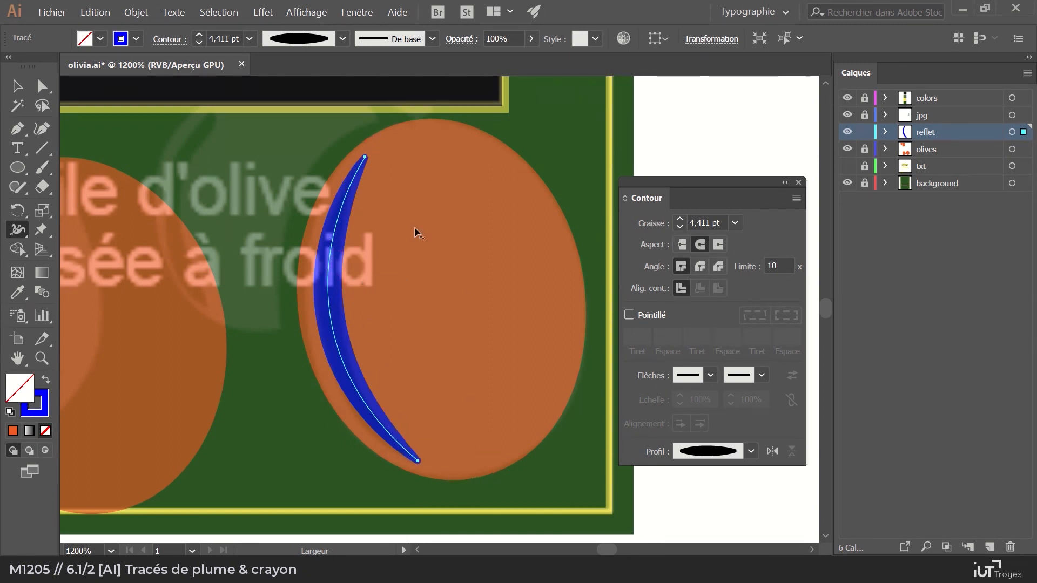
{"action": "key", "text": "z"}
{"action": "mouse_move", "coordinate": [320, 114]}
{"action": "left_mouse_down"}
{"action": "mouse_move", "coordinate": [518, 315]}
{"action": "mouse_move", "coordinate": [669, 279]}
{"action": "left_mouse_up"}
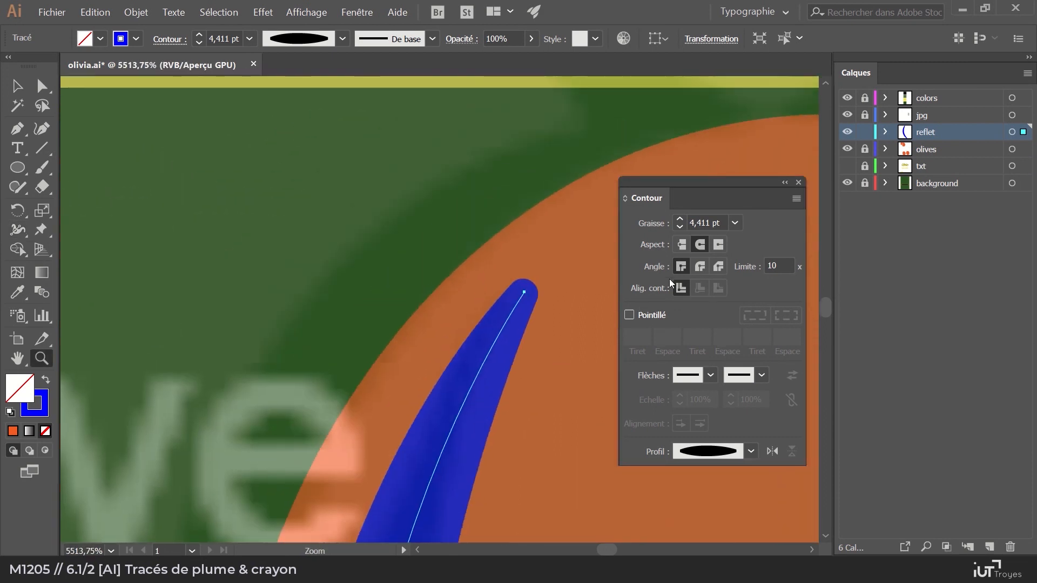
{"action": "left_click", "coordinate": [685, 245]}
{"action": "left_click", "coordinate": [702, 245]}
Expand the appearance of the blue reflection stroke into a filled shape.
{"action": "left_click", "coordinate": [457, 464], "text": "alt"}
{"action": "left_click", "coordinate": [429, 464], "text": "alt"}
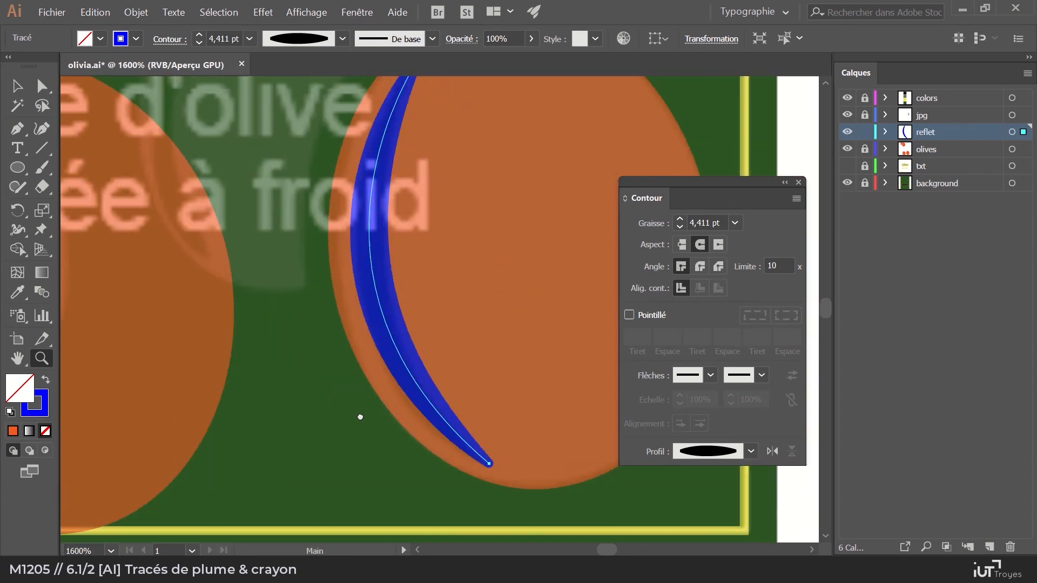
{"action": "left_click_drag", "start_coordinate": [388, 400], "coordinate": [367, 409]}
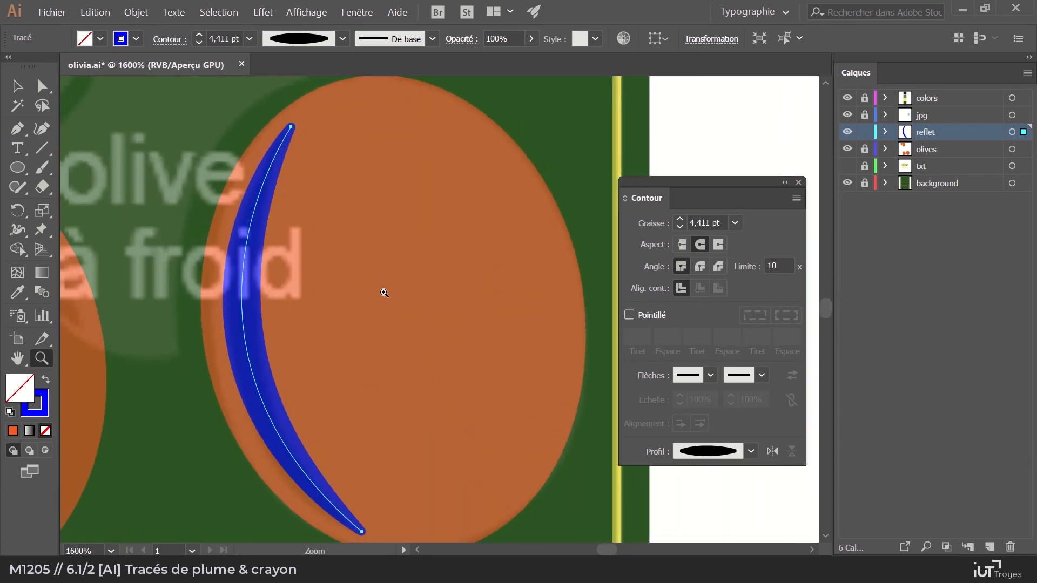
{"action": "left_click", "coordinate": [135, 12]}
{"action": "left_click", "coordinate": [176, 151]}
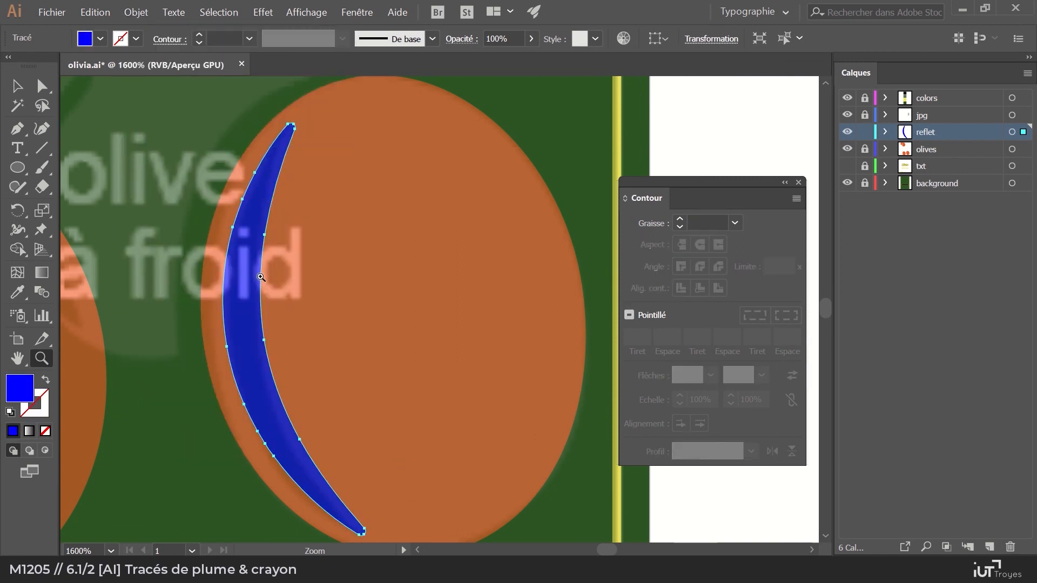
{"action": "left_click_drag", "start_coordinate": [210, 394], "coordinate": [220, 353]}
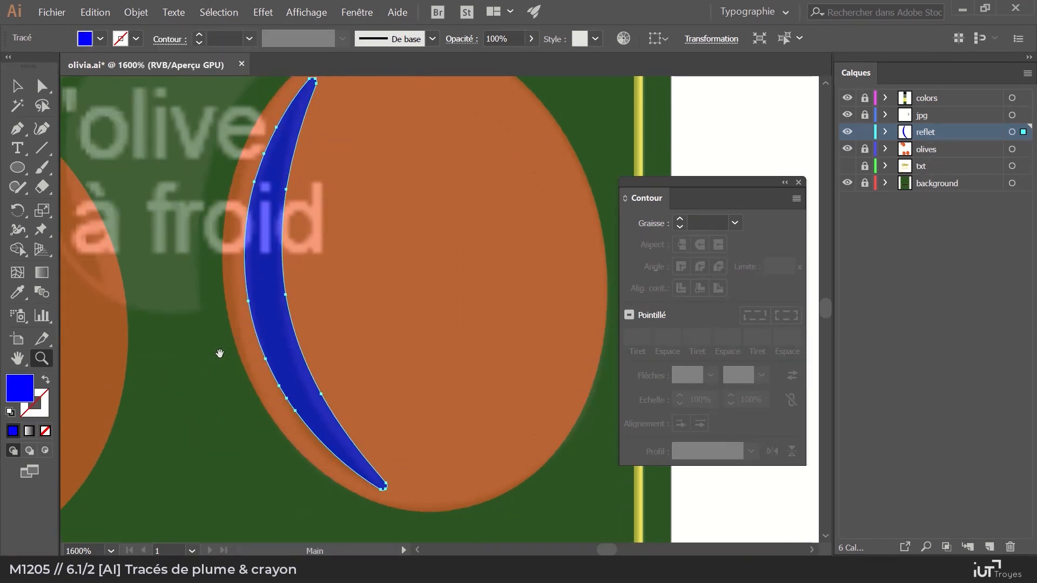
Unlock the olives layer, add the lower-right olive to the selection, cut the reflection out with Shape Builder, and deselect.
{"action": "left_click", "coordinate": [861, 156]}
{"action": "key", "text": "v"}
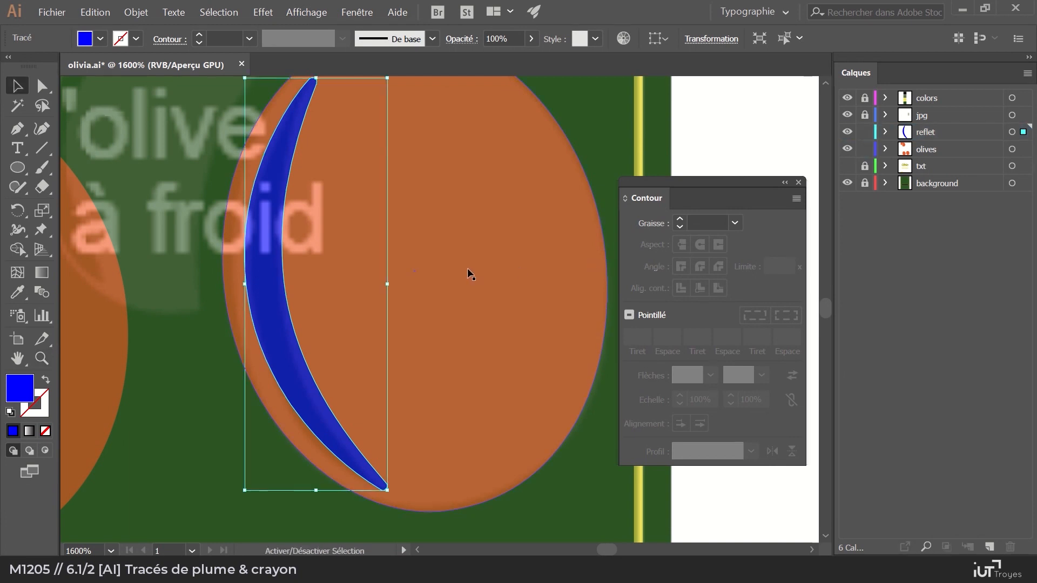
{"action": "left_click", "coordinate": [468, 268], "text": "shift"}
{"action": "key", "text": "shift+m"}
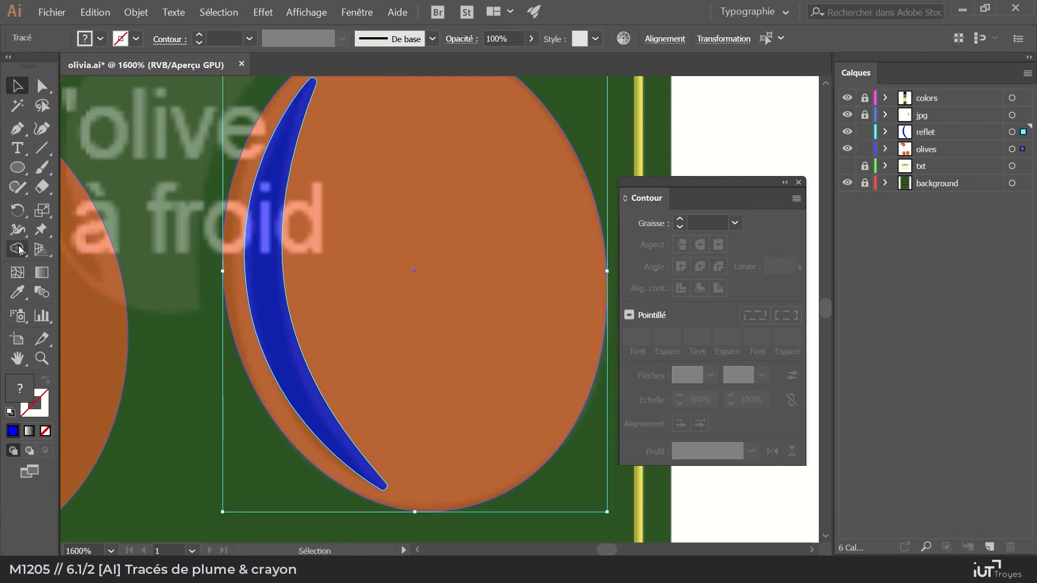
{"action": "left_click", "coordinate": [270, 277], "text": "alt"}
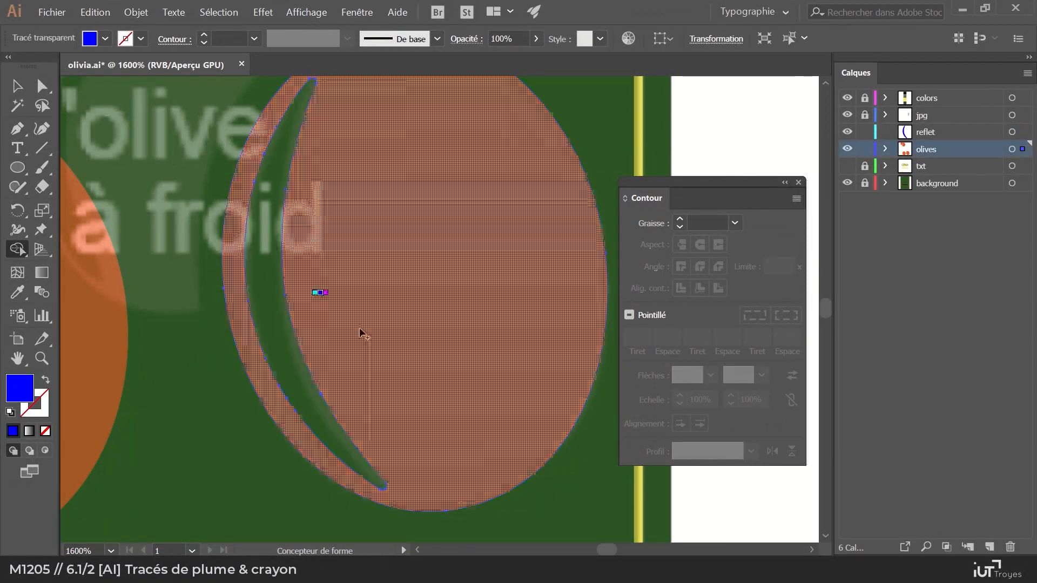
{"action": "key", "text": "z"}
{"action": "left_click", "coordinate": [330, 324], "text": "alt"}
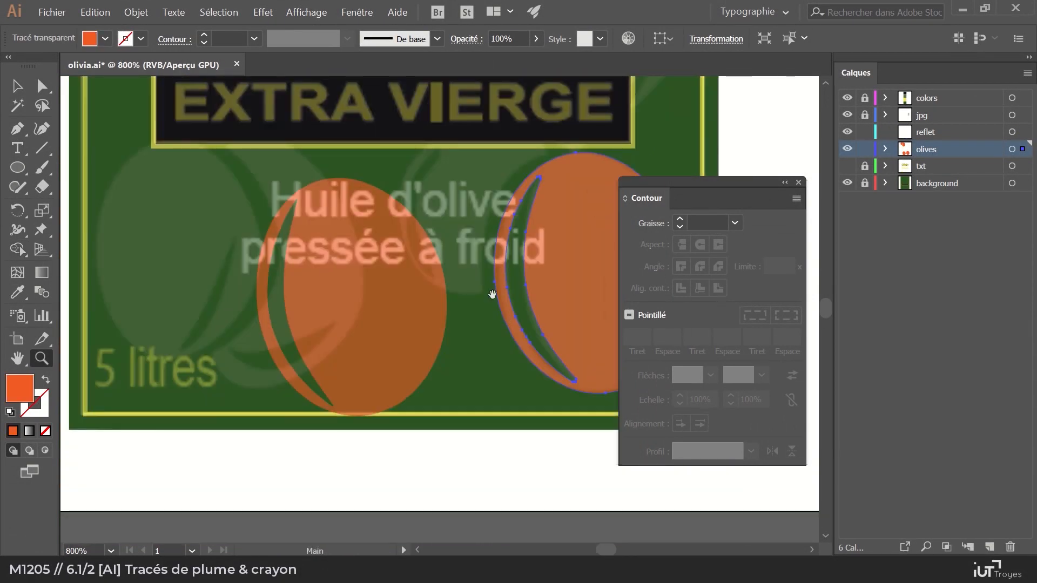
{"action": "left_click_drag", "start_coordinate": [491, 294], "coordinate": [389, 359]}
{"action": "key", "text": "v"}
{"action": "left_click", "coordinate": [442, 420]}
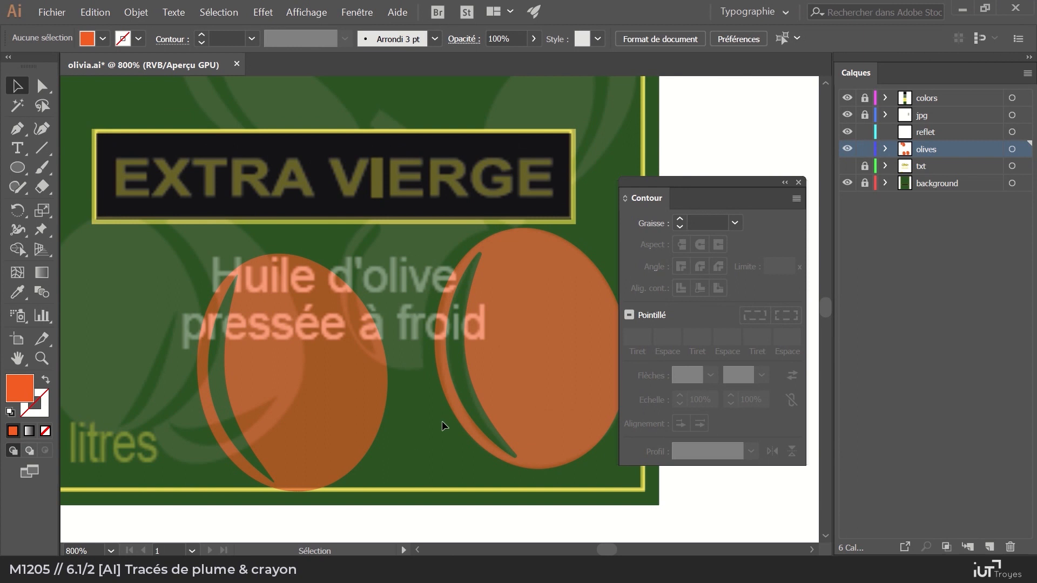
Start an orange-filled Pen path on the olives layer at the left tip of the template branch under Moulin de Gourasse.
{"action": "key", "text": "z"}
{"action": "left_click", "coordinate": [417, 353], "text": "alt"}
{"action": "left_click_drag", "start_coordinate": [405, 187], "coordinate": [419, 443]}
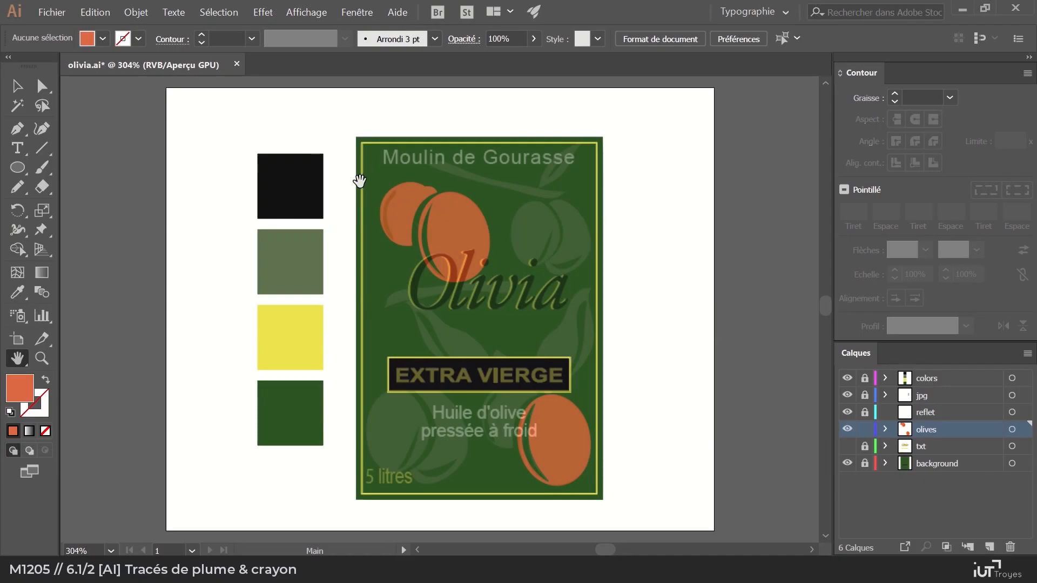
{"action": "key", "text": "z"}
{"action": "left_click_drag", "start_coordinate": [403, 145], "coordinate": [528, 301]}
{"action": "key", "text": "space"}
{"action": "key", "text": "p"}
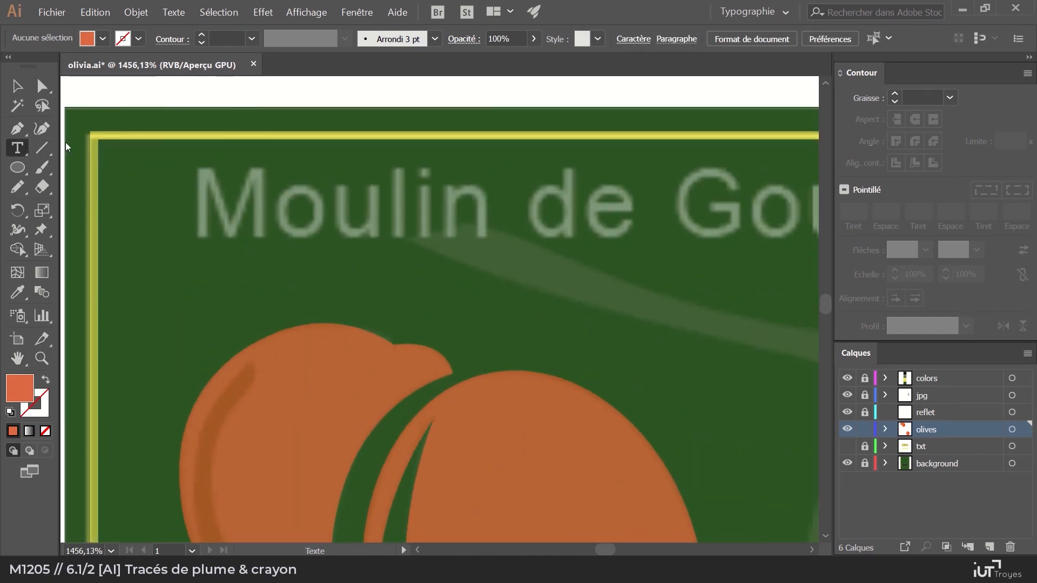
{"action": "key", "text": "space"}
{"action": "left_click_drag", "start_coordinate": [450, 289], "coordinate": [319, 240]}
{"action": "left_click", "coordinate": [290, 192]}
Continue the Pen path along the branch's lower edge with curved anchors toward its right end.
{"action": "key", "text": "space"}
{"action": "left_click_drag", "start_coordinate": [554, 286], "coordinate": [424, 273]}
{"action": "key", "text": "space"}
{"action": "left_click", "coordinate": [472, 280]}
{"action": "key", "text": "space"}
{"action": "left_click_drag", "start_coordinate": [561, 297], "coordinate": [486, 285]}
{"action": "left_click_drag", "start_coordinate": [486, 284], "coordinate": [508, 281]}
Undo the last anchors and redraw the branch's rounded underside up to its pointed right tip.
{"action": "key", "text": "ctrl+z"}
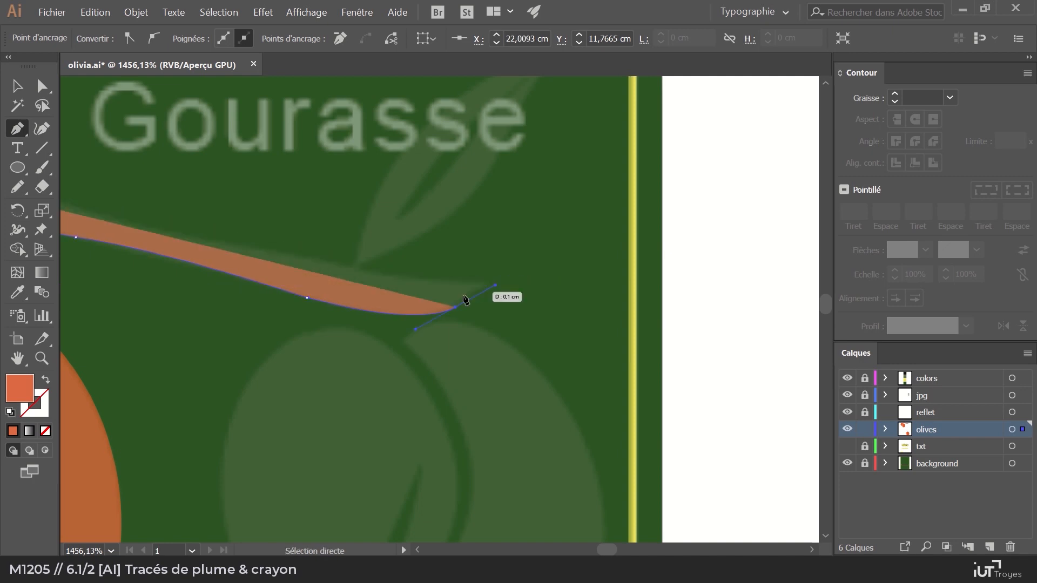
{"action": "key", "text": "ctrl+z"}
{"action": "mouse_move", "coordinate": [451, 308]}
{"action": "left_mouse_down"}
{"action": "mouse_move", "coordinate": [433, 319]}
{"action": "mouse_move", "coordinate": [455, 308]}
{"action": "left_mouse_up"}
{"action": "left_click_drag", "start_coordinate": [464, 307], "coordinate": [506, 288]}
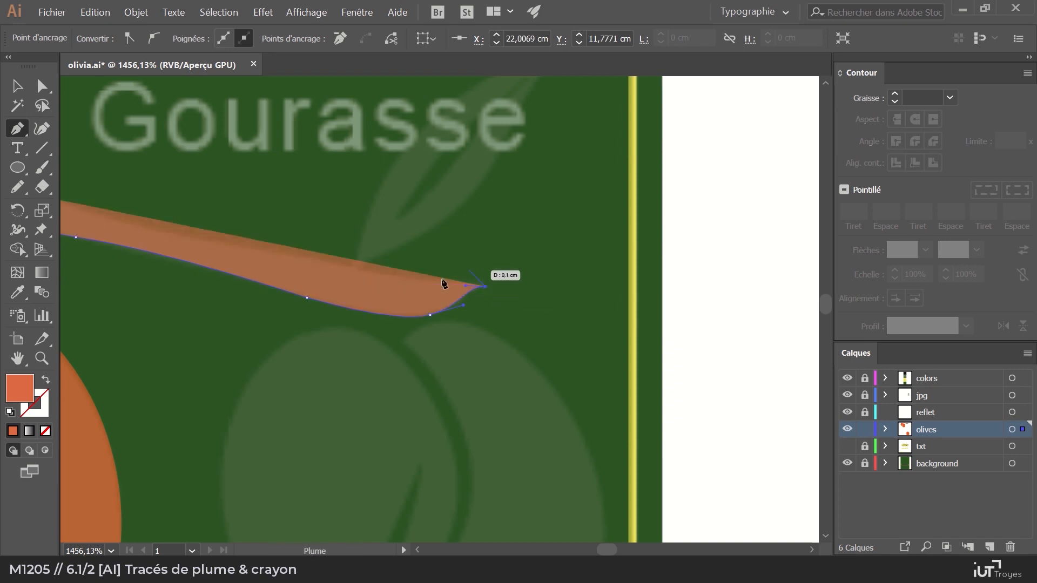
Try curving the branch's upper edge back from the right tip, and undo it together with the tip anchor.
{"action": "left_click_drag", "start_coordinate": [376, 274], "coordinate": [316, 261]}
{"action": "key", "text": "ctrl+z"}
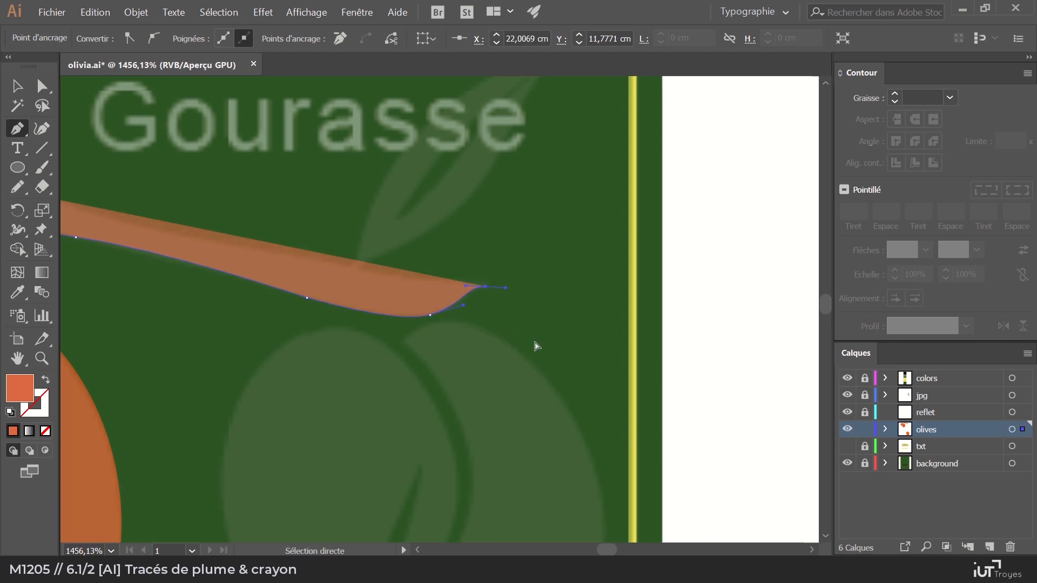
{"action": "key", "text": "ctrl+z"}
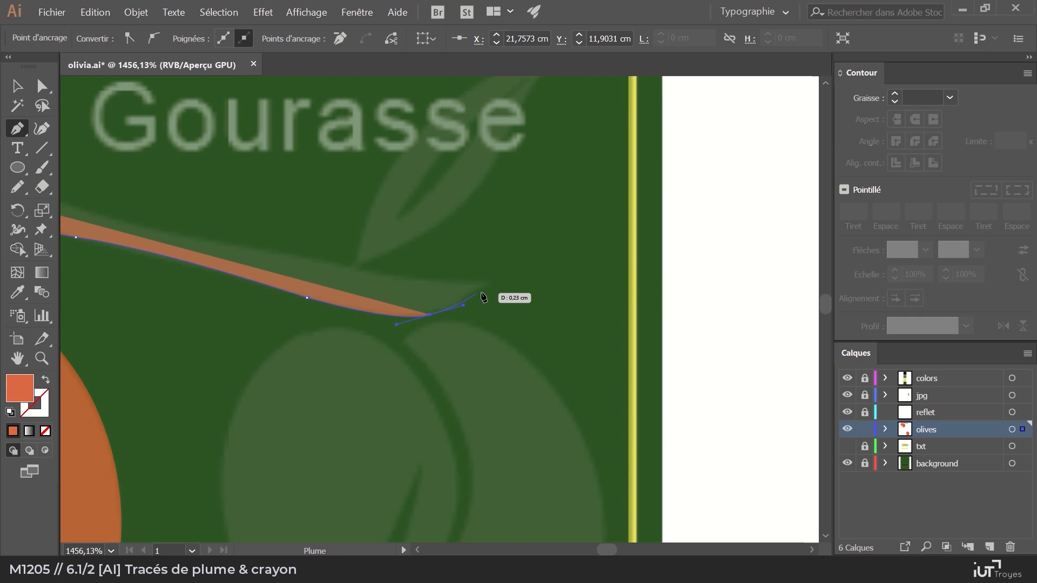
Place the branch's right tip anchor again and curve the upper edge back to where the leaf joins it.
{"action": "left_click_drag", "start_coordinate": [482, 287], "coordinate": [498, 285]}
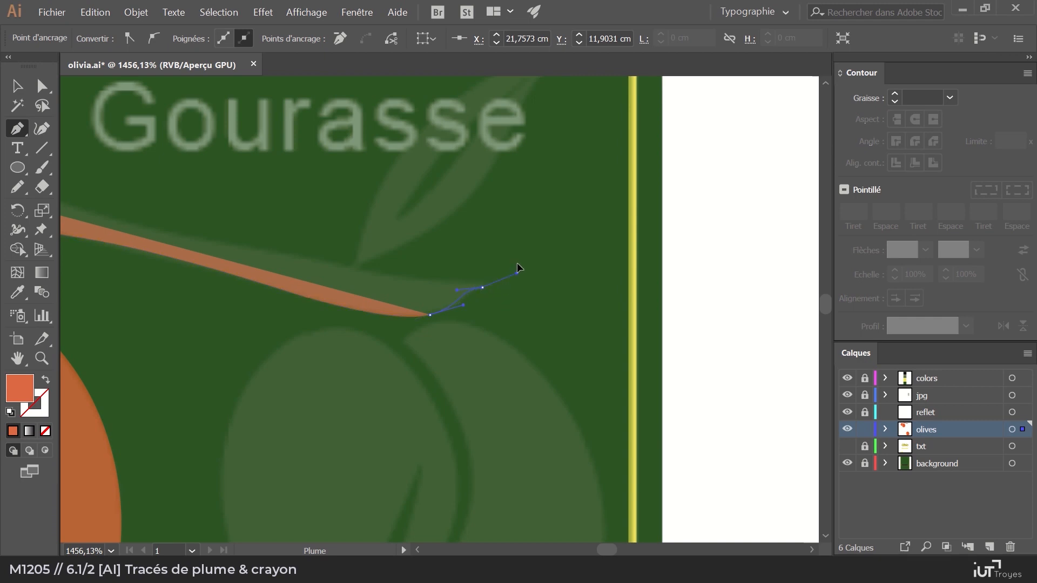
{"action": "left_click_drag", "start_coordinate": [395, 276], "coordinate": [489, 273]}
{"action": "left_click_drag", "start_coordinate": [381, 275], "coordinate": [315, 264]}
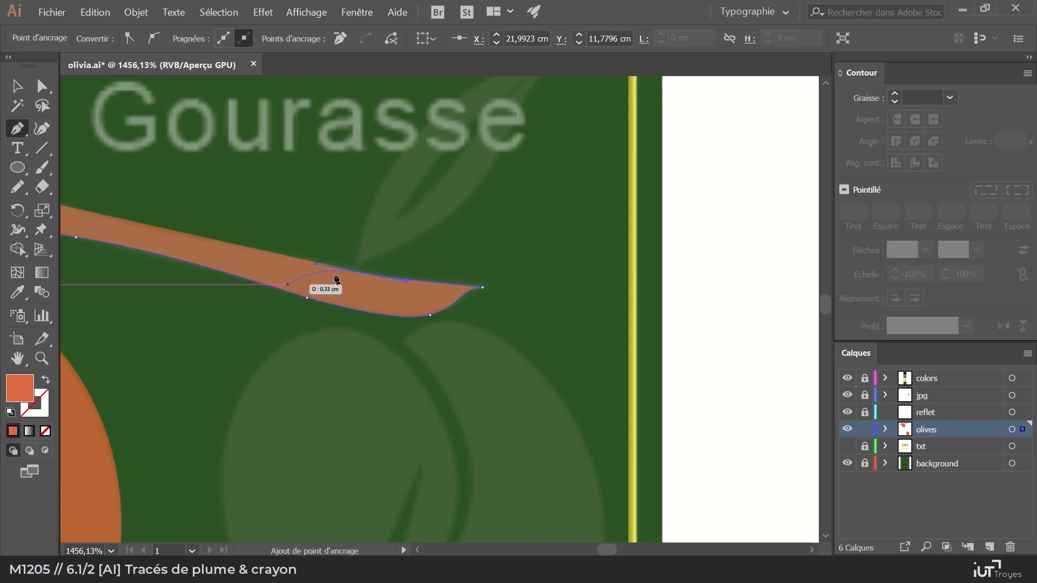
Swap the branch path's fill and stroke so it is drawn as an unfilled orange outline.
{"action": "left_click", "coordinate": [45, 382]}
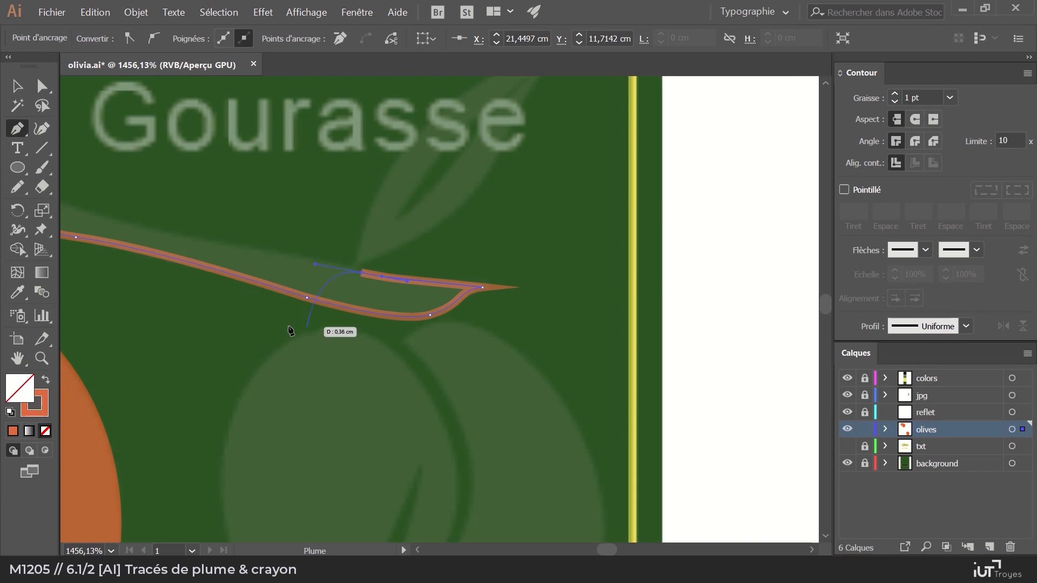
{"action": "key", "text": "z"}
{"action": "left_click", "coordinate": [290, 269]}
{"action": "left_click", "coordinate": [298, 297]}
{"action": "key", "text": "space"}
{"action": "left_click_drag", "start_coordinate": [394, 300], "coordinate": [497, 394]}
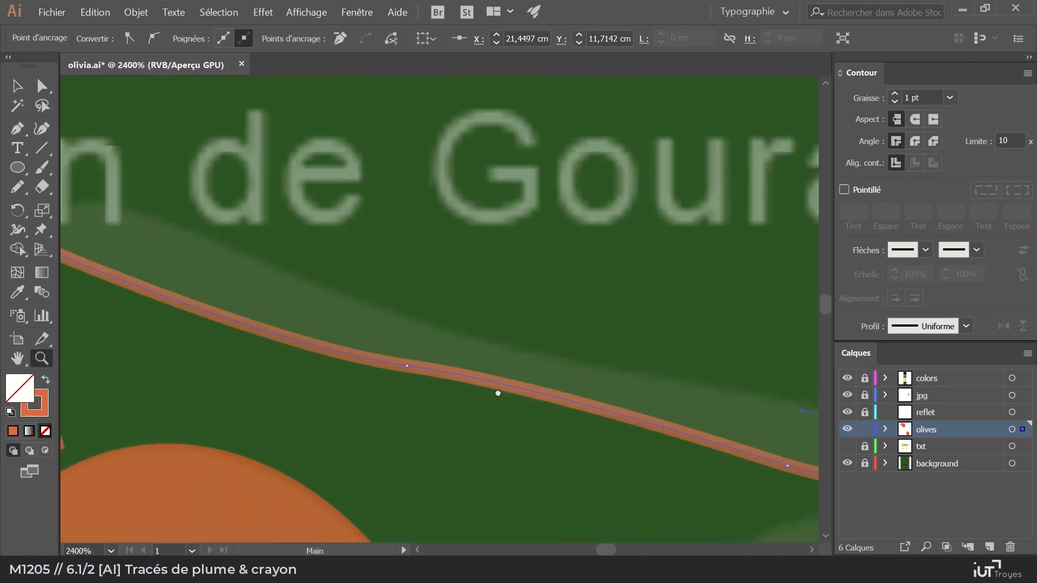
{"action": "key", "text": "p"}
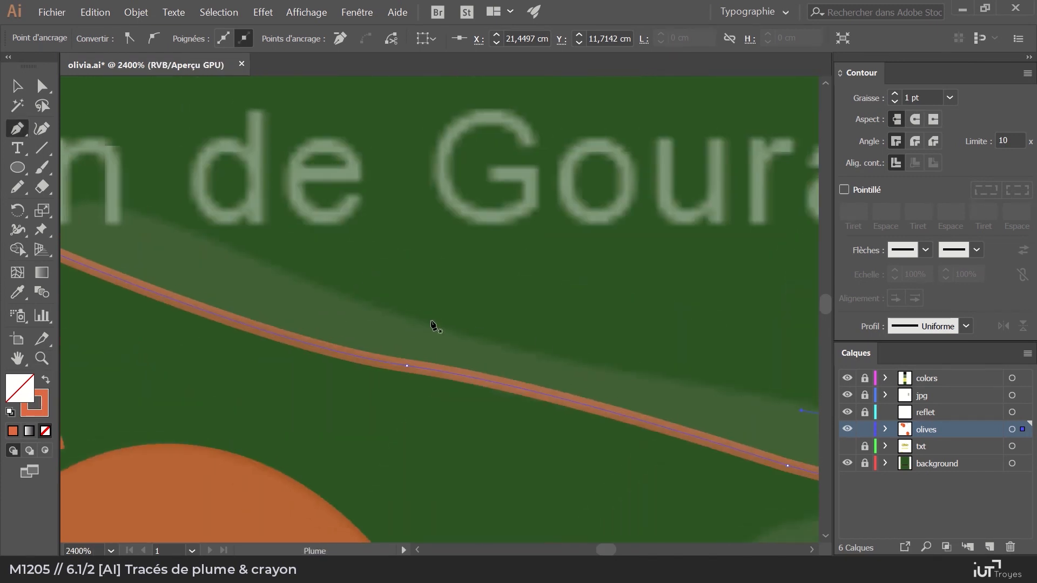
Trace the branch's upper edge back to the left with curved anchors and close the path at its starting anchor.
{"action": "key", "text": "space"}
{"action": "left_click_drag", "start_coordinate": [566, 342], "coordinate": [296, 298]}
{"action": "left_click", "coordinate": [656, 379]}
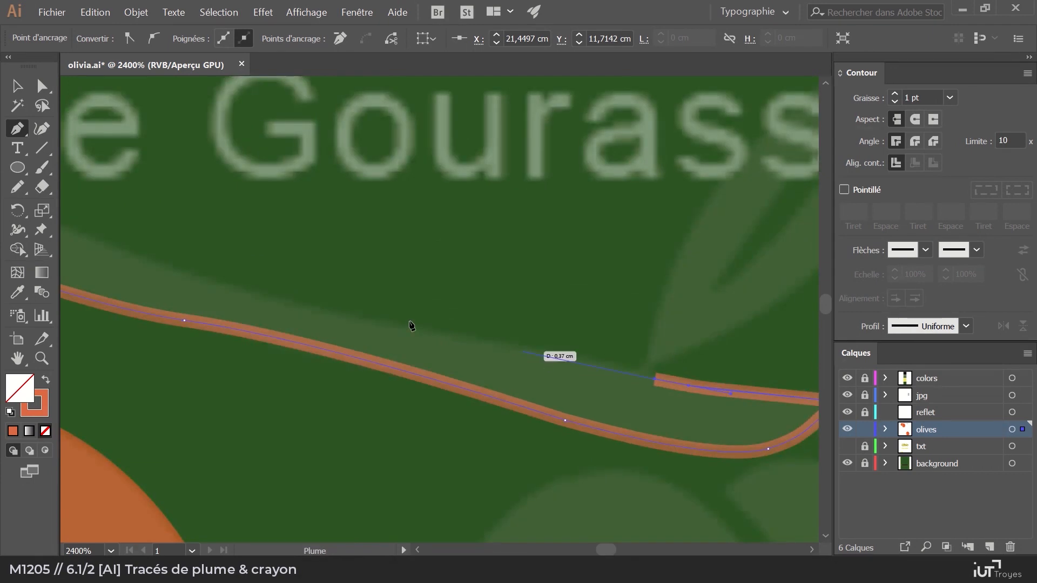
{"action": "mouse_move", "coordinate": [296, 306]}
{"action": "left_mouse_down"}
{"action": "mouse_move", "coordinate": [235, 281]}
{"action": "mouse_move", "coordinate": [677, 407]}
{"action": "left_mouse_up"}
{"action": "key", "text": "space"}
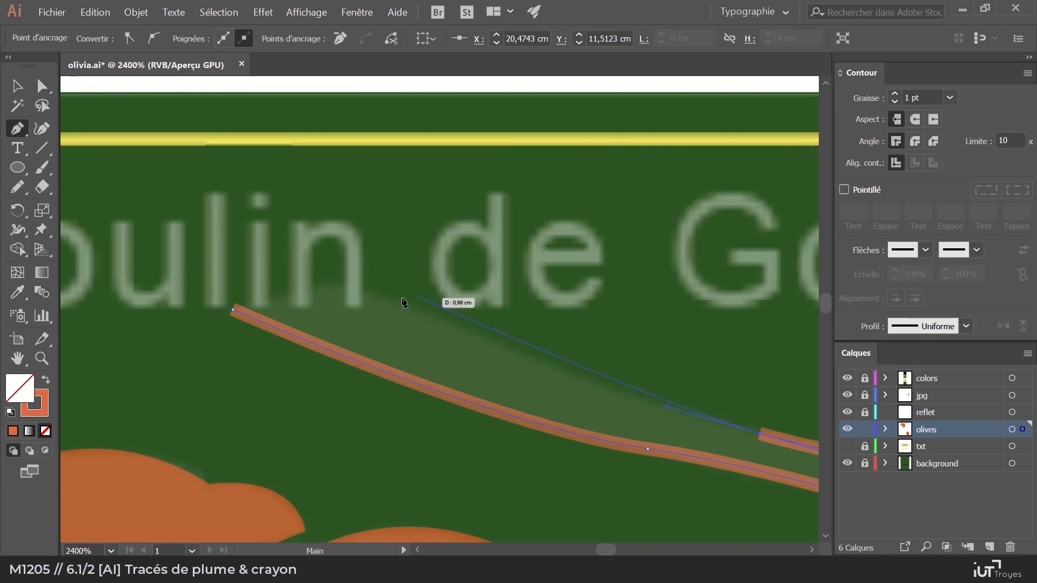
{"action": "left_click_drag", "start_coordinate": [391, 299], "coordinate": [348, 285]}
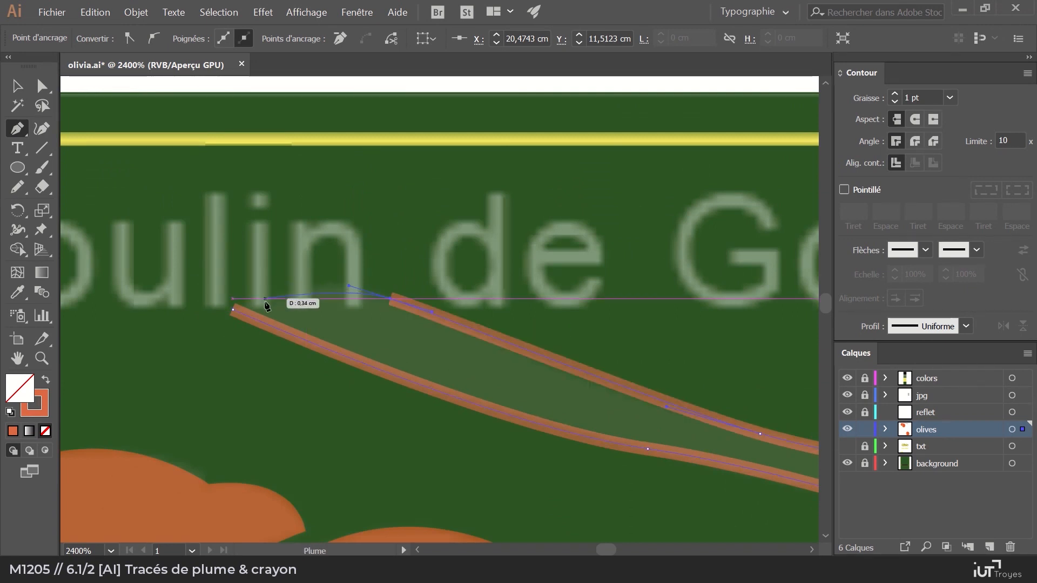
{"action": "left_click_drag", "start_coordinate": [272, 289], "coordinate": [245, 302]}
{"action": "key", "text": "ctrl+z"}
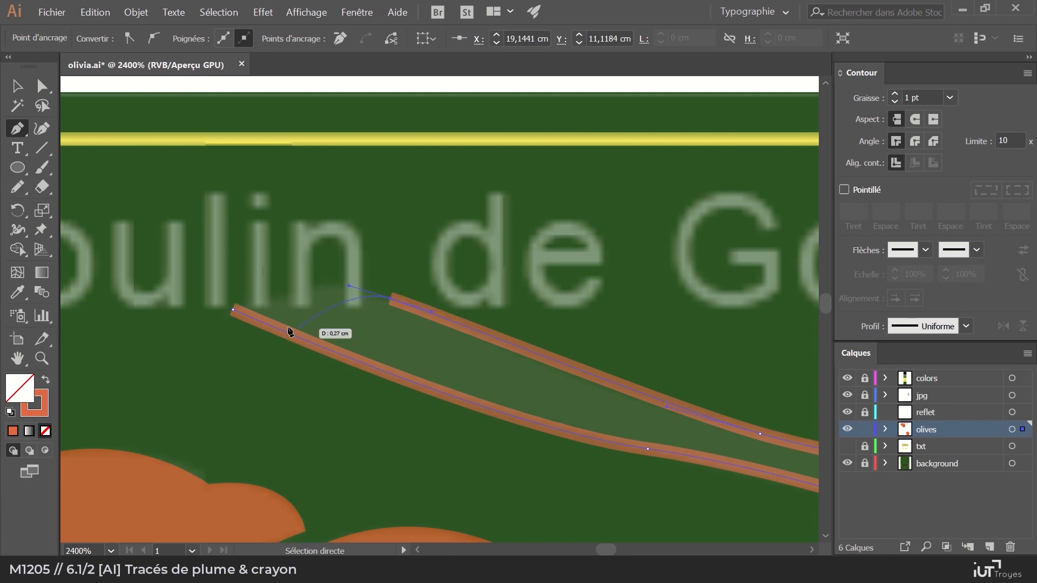
{"action": "left_click", "coordinate": [234, 312]}
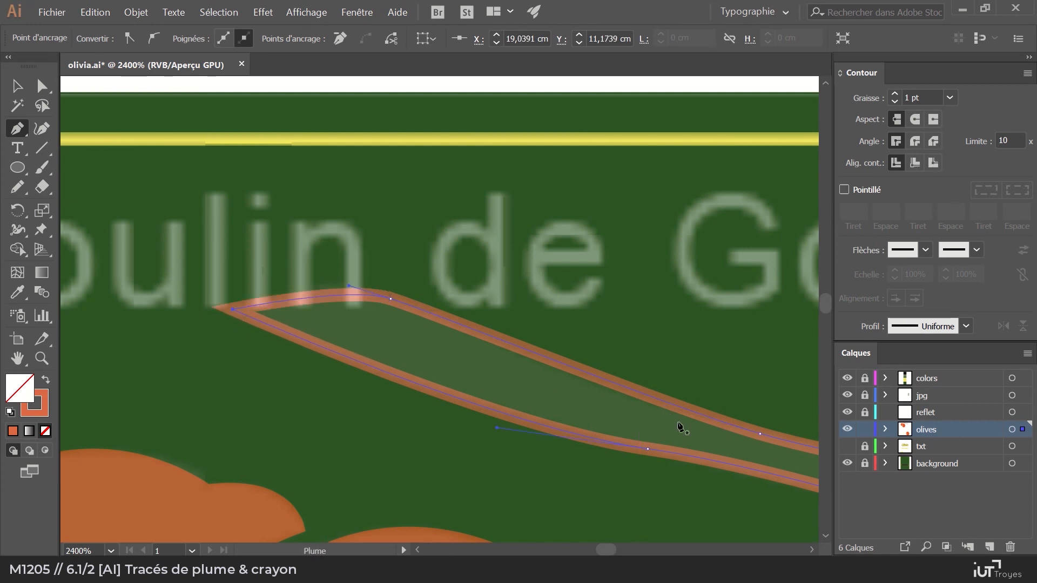
Set the corner join of the branch's orange outline to round.
{"action": "left_click_drag", "start_coordinate": [643, 428], "coordinate": [241, 267]}
{"action": "left_click_drag", "start_coordinate": [631, 379], "coordinate": [379, 322]}
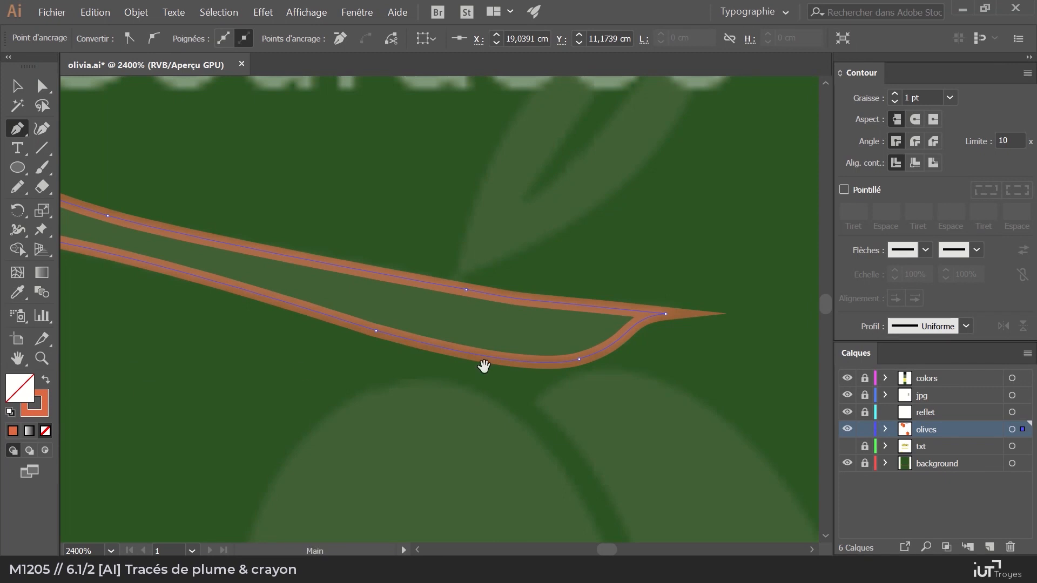
{"action": "left_click_drag", "start_coordinate": [484, 366], "coordinate": [310, 368]}
{"action": "left_click", "coordinate": [915, 141]}
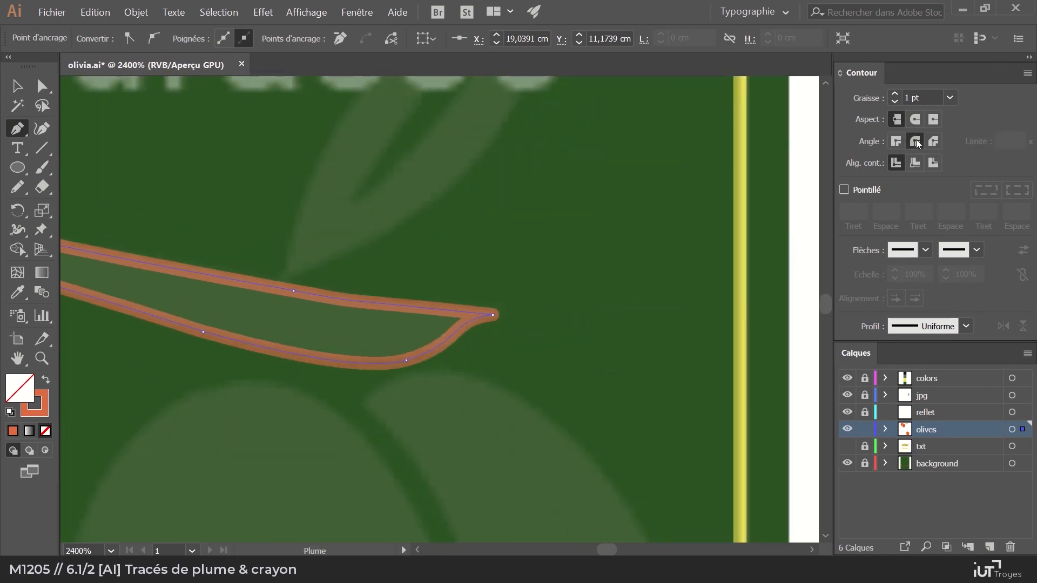
Swap the branch path's fill and stroke so it becomes a solid orange shape without an outline.
{"action": "key", "text": "z"}
{"action": "left_click", "coordinate": [465, 323]}
{"action": "left_click", "coordinate": [427, 335]}
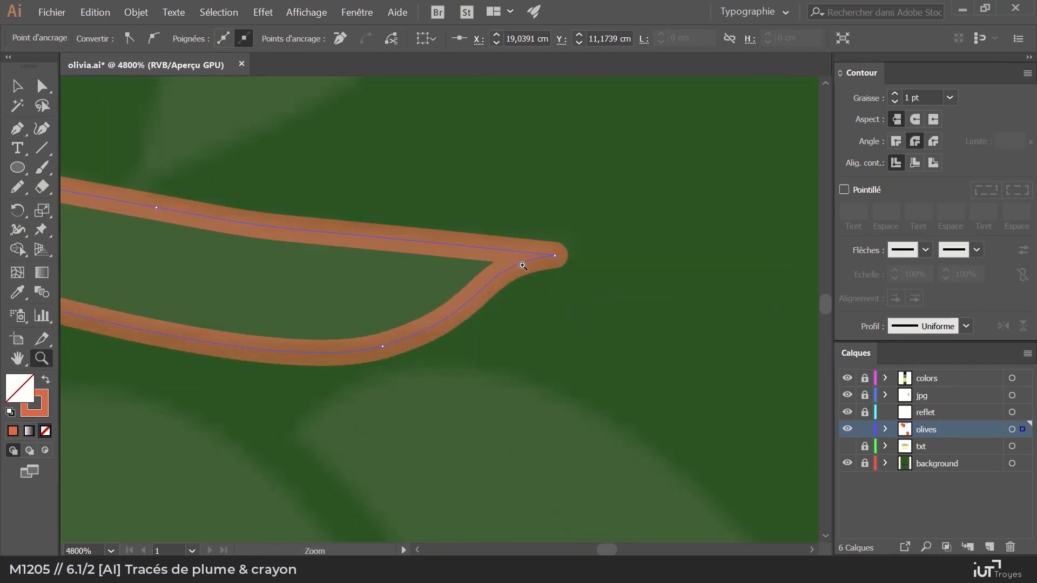
{"action": "left_click", "coordinate": [46, 381]}
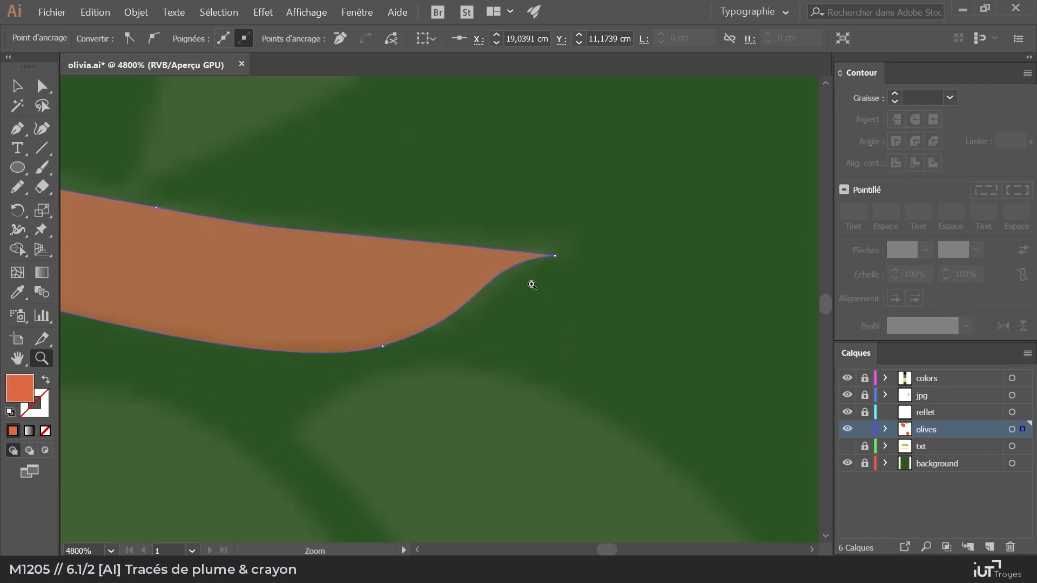
{"action": "left_click", "coordinate": [523, 264]}
{"action": "left_click_drag", "start_coordinate": [384, 336], "coordinate": [494, 329]}
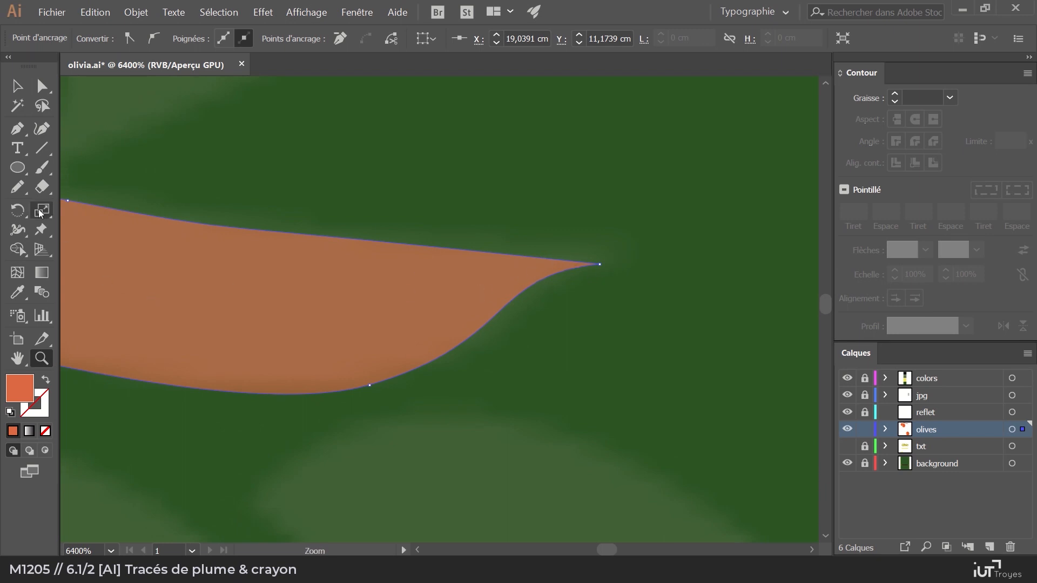
Check the Pencil tool's options for fidelity, closing of paths and editing of selected paths.
{"action": "left_click", "coordinate": [18, 187]}
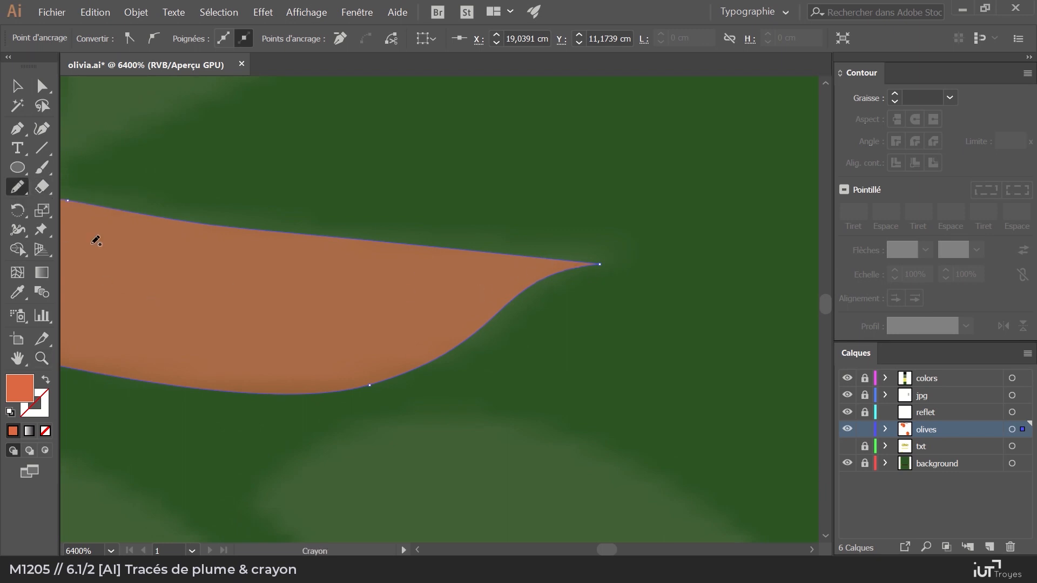
{"action": "double_click", "coordinate": [18, 187]}
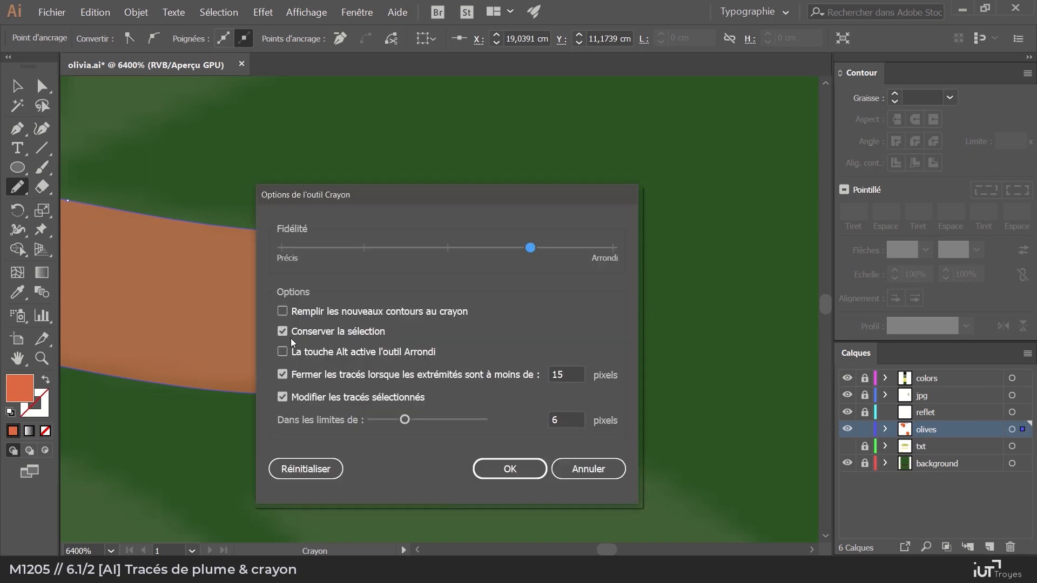
{"action": "left_click", "coordinate": [531, 248]}
{"action": "left_click", "coordinate": [522, 477]}
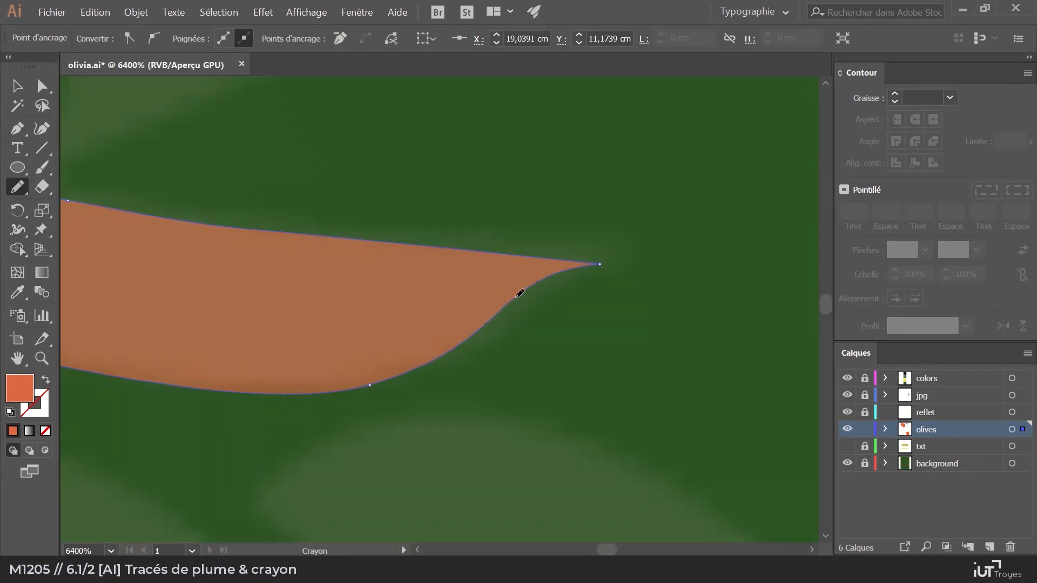
Select the whole branch path and redraw its pointed right and left tips as rounded ends with the Pencil tool.
{"action": "left_click", "coordinate": [17, 85]}
{"action": "left_click", "coordinate": [17, 188]}
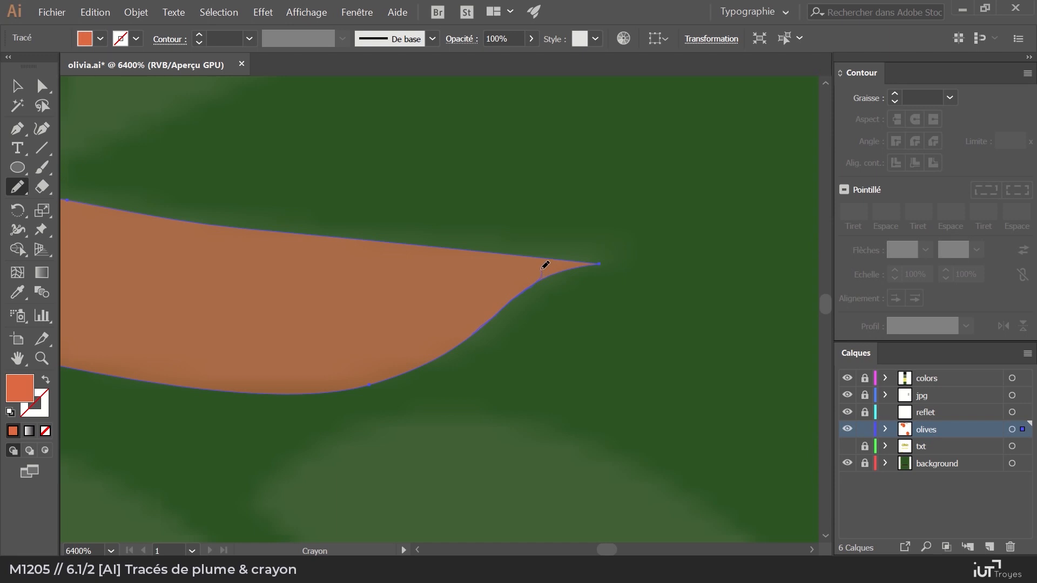
{"action": "left_click_drag", "start_coordinate": [524, 254], "coordinate": [493, 248]}
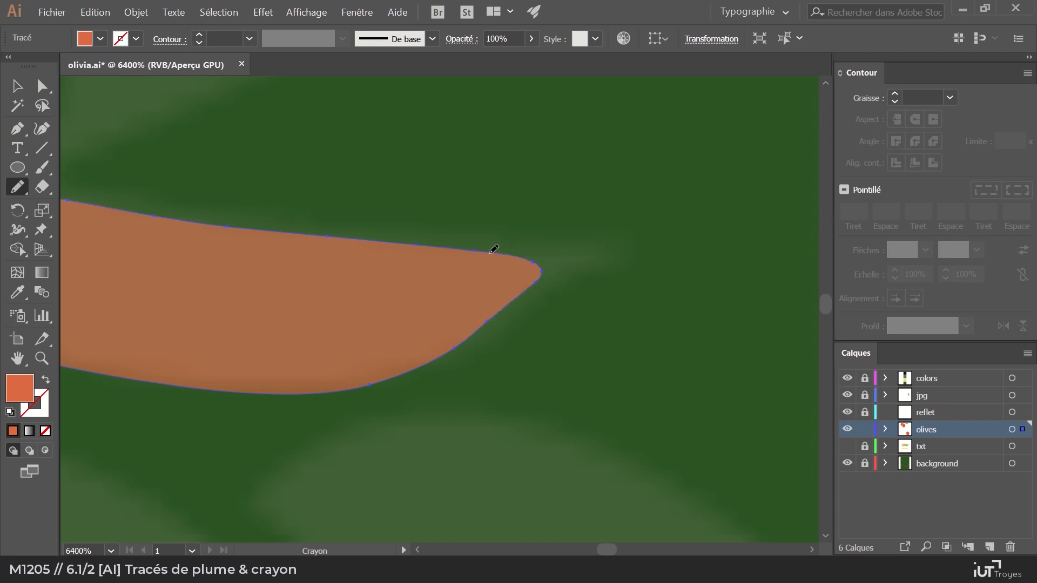
{"action": "mouse_move", "coordinate": [326, 382]}
{"action": "left_mouse_down"}
{"action": "mouse_move", "coordinate": [583, 389]}
{"action": "mouse_move", "coordinate": [499, 333]}
{"action": "mouse_move", "coordinate": [526, 308]}
{"action": "mouse_move", "coordinate": [530, 320]}
{"action": "mouse_move", "coordinate": [799, 343]}
{"action": "left_mouse_up"}
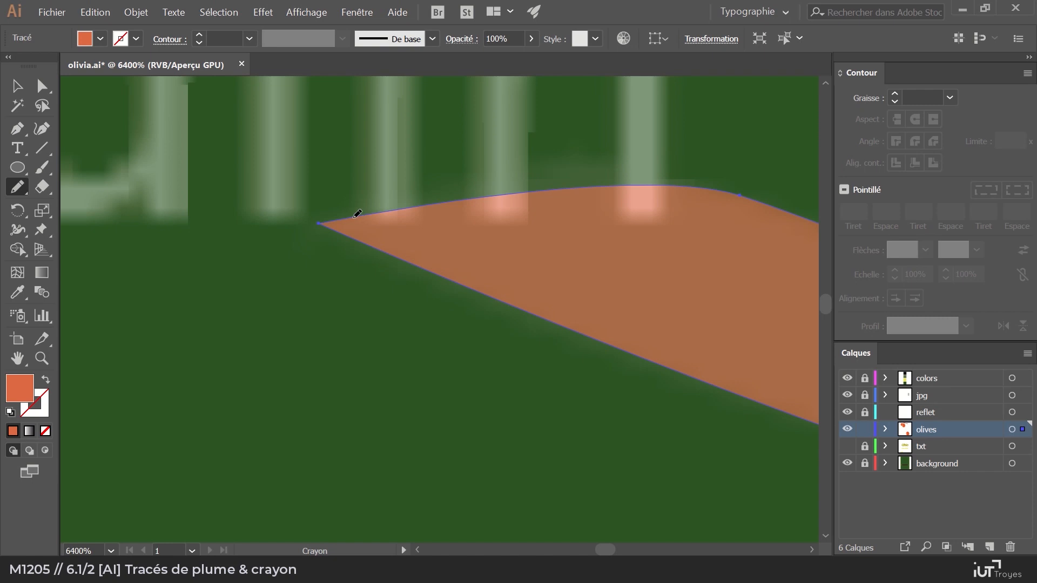
{"action": "left_click_drag", "start_coordinate": [351, 232], "coordinate": [363, 234]}
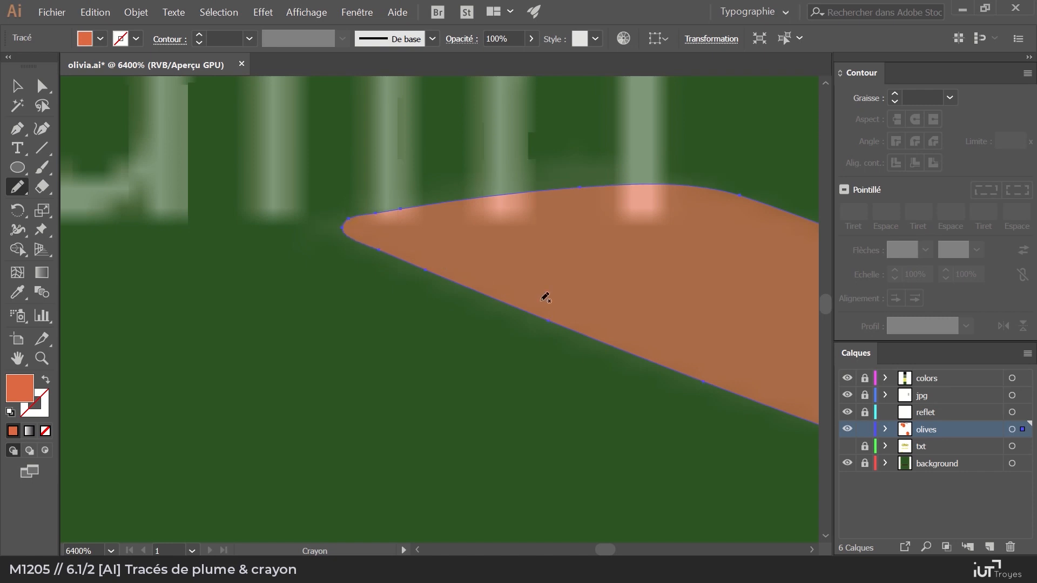
Redraw the branch's upper edge near its left end as a slightly fuller, smooth curve with the Pencil tool.
{"action": "left_click_drag", "start_coordinate": [577, 310], "coordinate": [368, 331]}
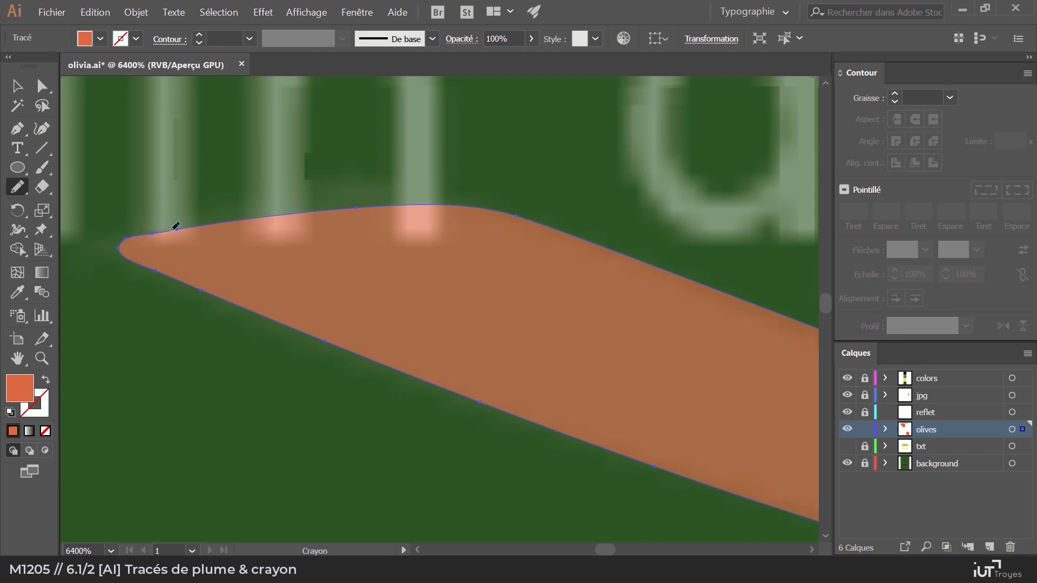
{"action": "left_click_drag", "start_coordinate": [372, 201], "coordinate": [429, 202]}
{"action": "key", "text": "ctrl+z"}
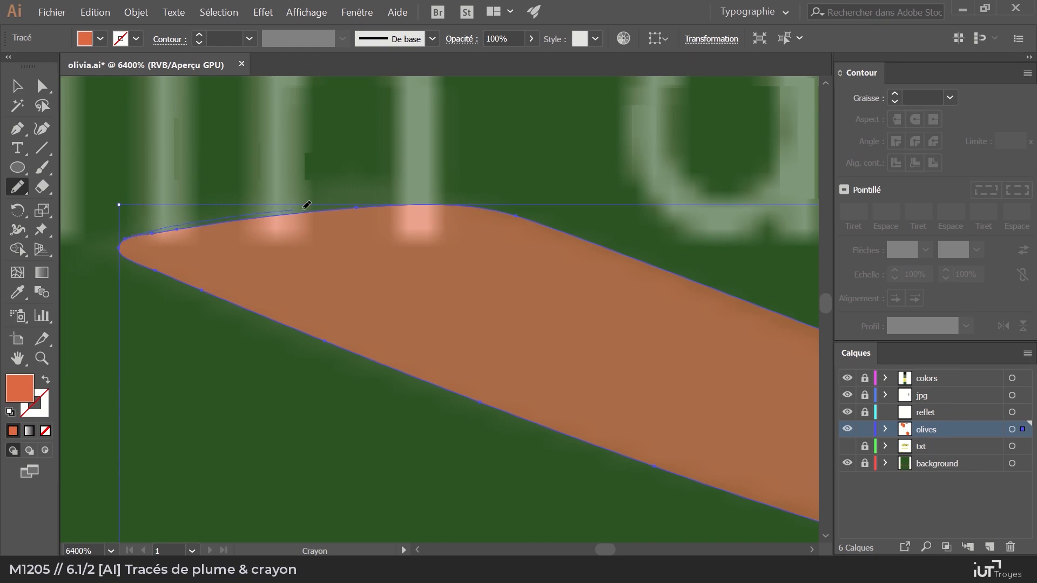
{"action": "left_click_drag", "start_coordinate": [421, 202], "coordinate": [429, 202]}
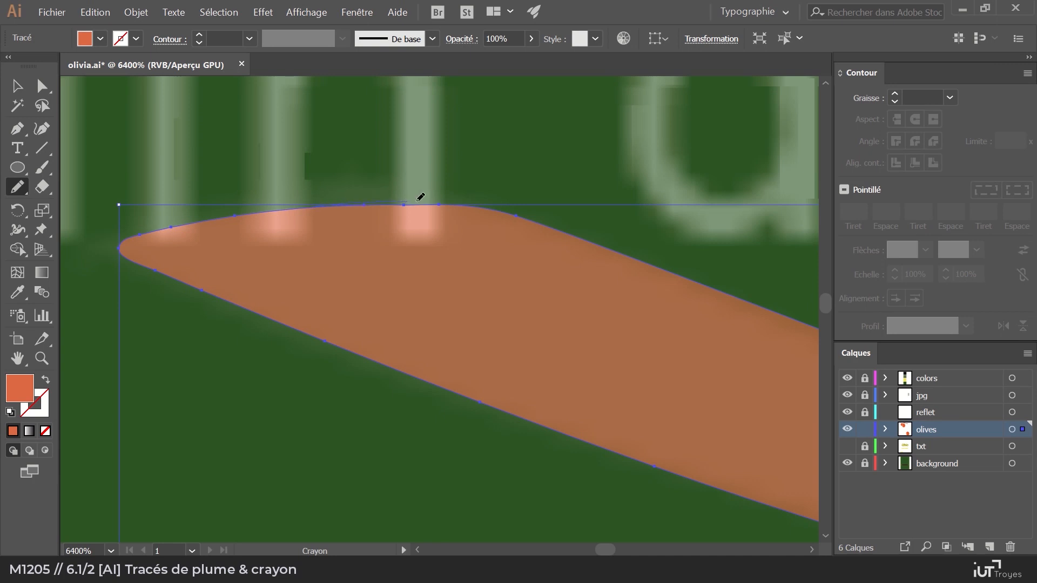
{"action": "left_click_drag", "start_coordinate": [471, 203], "coordinate": [474, 203]}
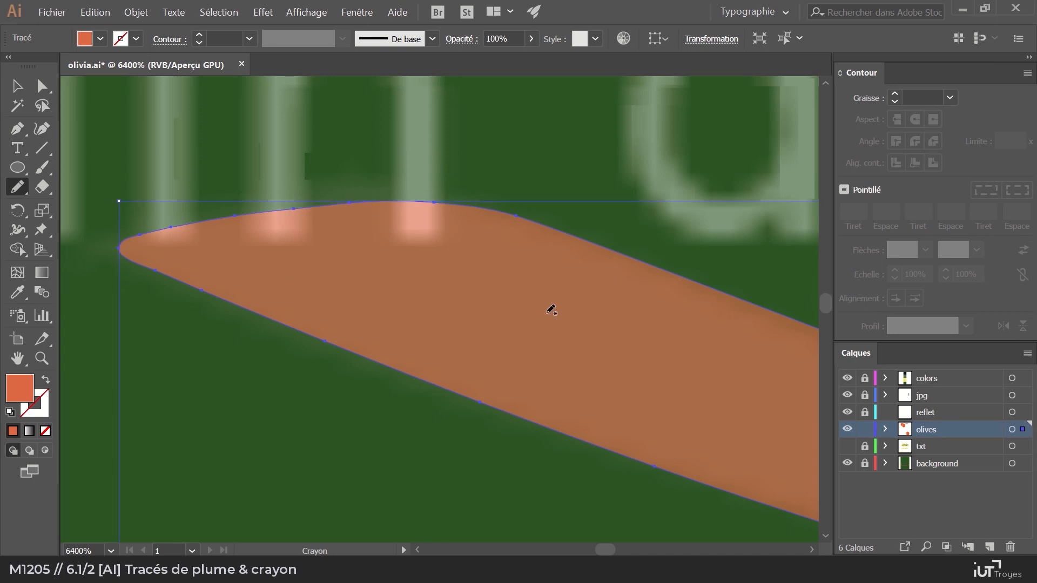
Deselect the finished branch with the whole shape in view.
{"action": "key", "text": "z"}
{"action": "left_click", "coordinate": [581, 359], "text": "alt"}
{"action": "left_click", "coordinate": [527, 360], "text": "alt"}
{"action": "left_click", "coordinate": [526, 360], "text": "alt"}
{"action": "left_click", "coordinate": [527, 360], "text": "alt"}
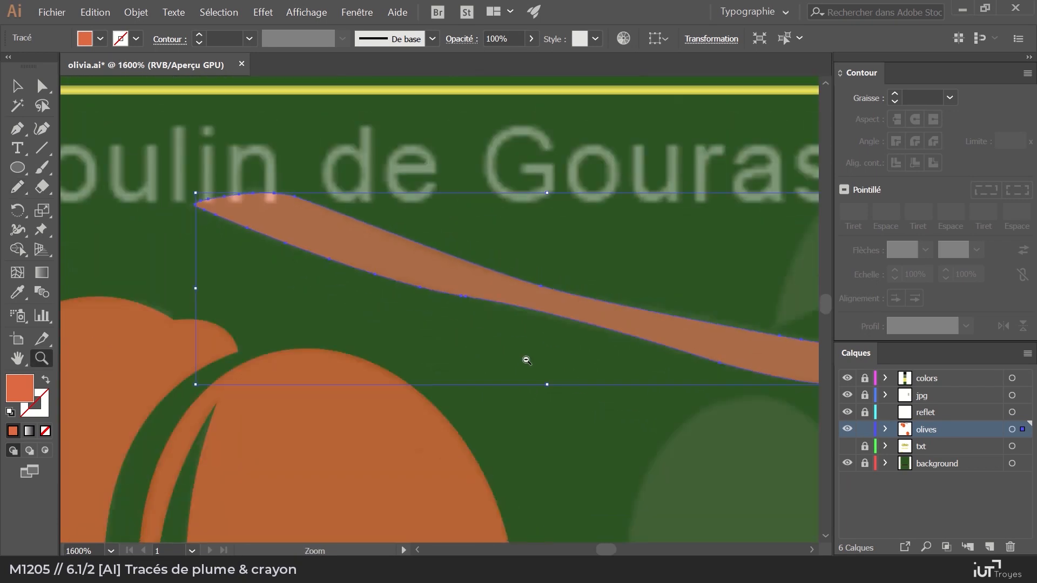
{"action": "left_click", "coordinate": [527, 361], "text": "alt"}
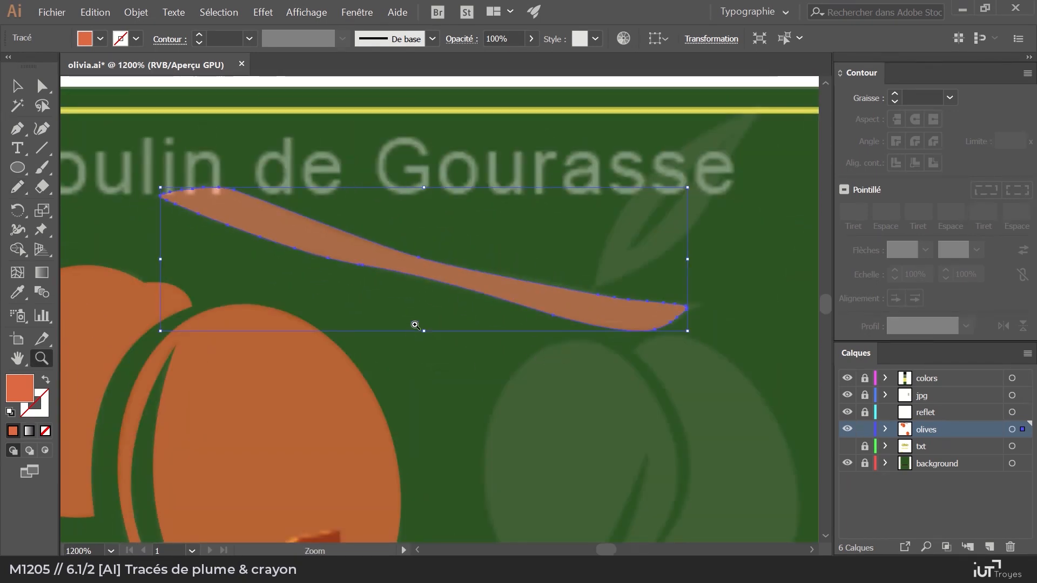
{"action": "key", "text": "v"}
{"action": "left_click", "coordinate": [433, 346]}
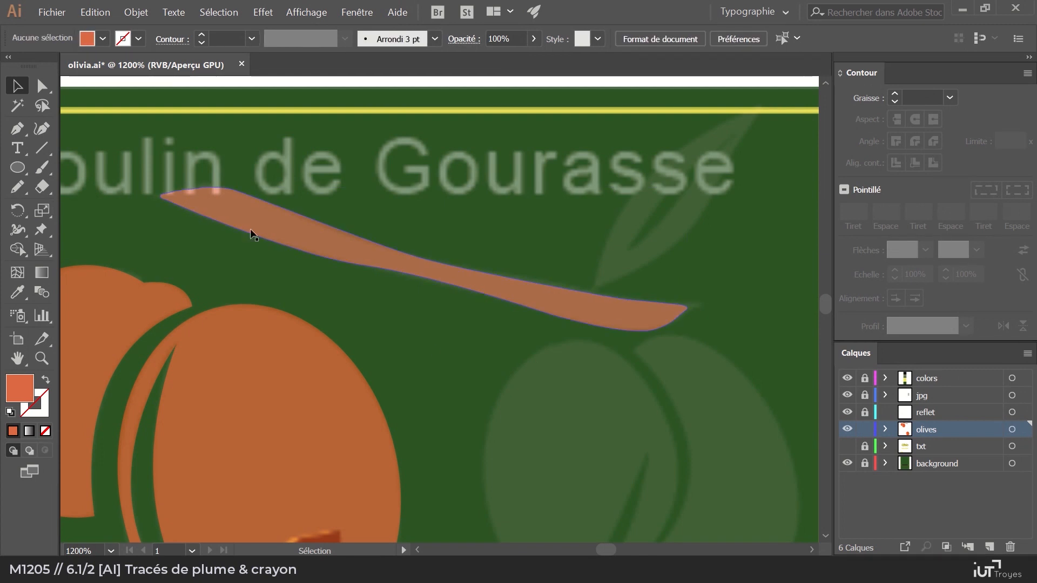
{"action": "left_click_drag", "start_coordinate": [667, 290], "coordinate": [361, 384]}
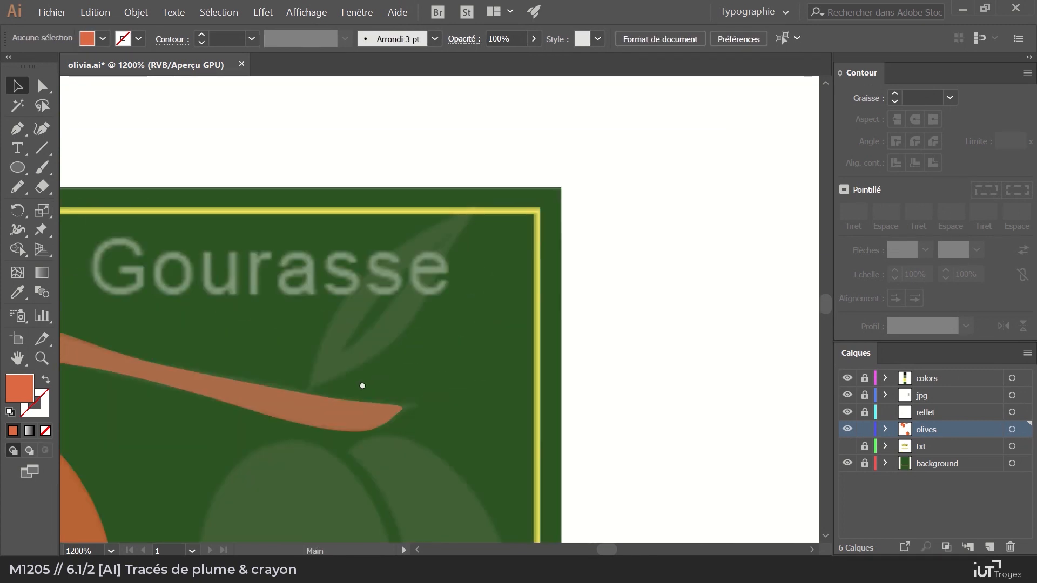
{"action": "left_click_drag", "start_coordinate": [294, 447], "coordinate": [364, 255]}
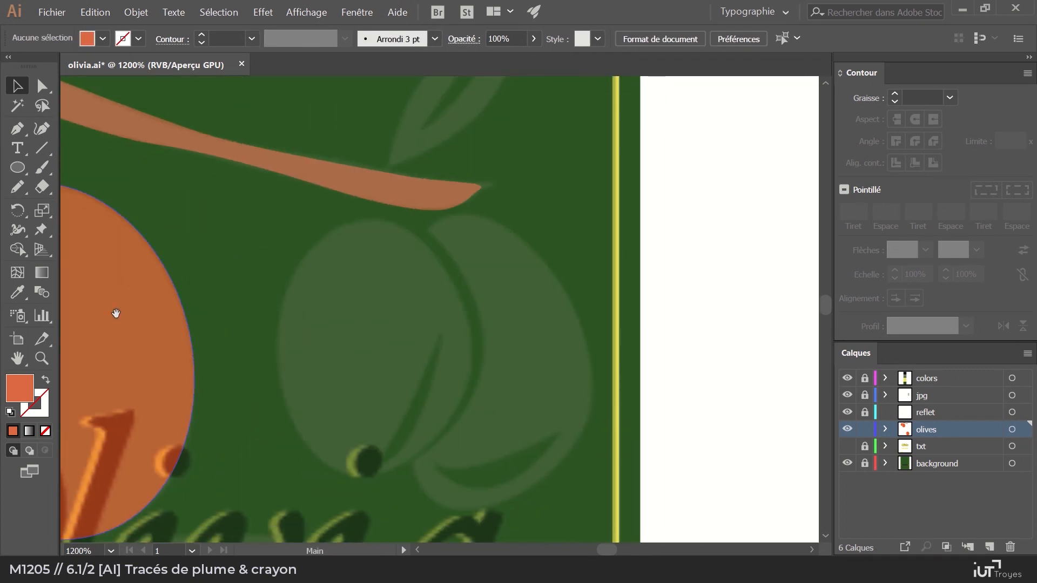
{"action": "left_click_drag", "start_coordinate": [116, 313], "coordinate": [429, 300]}
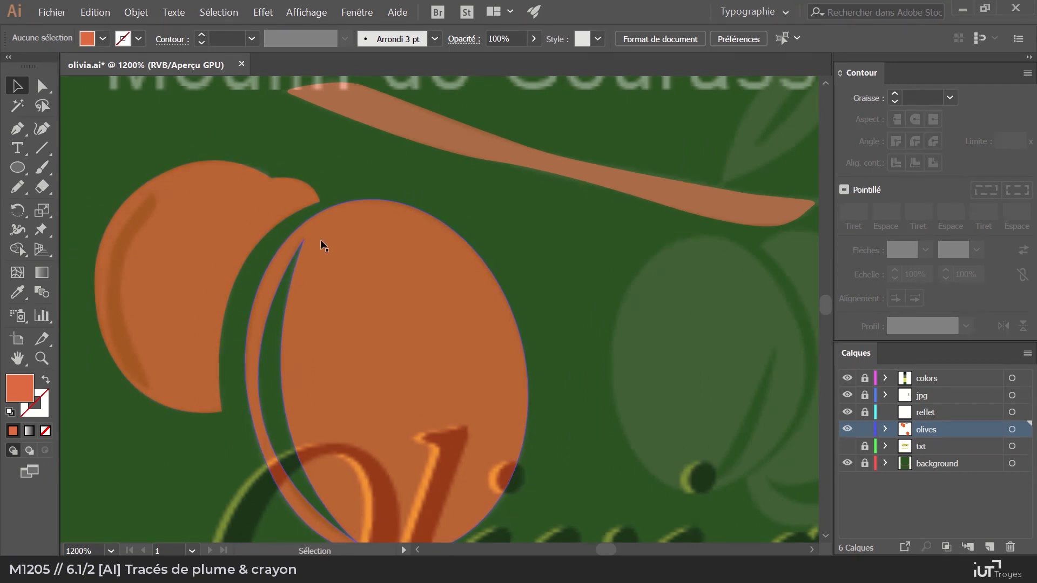
{"action": "scroll", "coordinate": [322, 246], "scroll_direction": "right", "scroll_amount": 5}
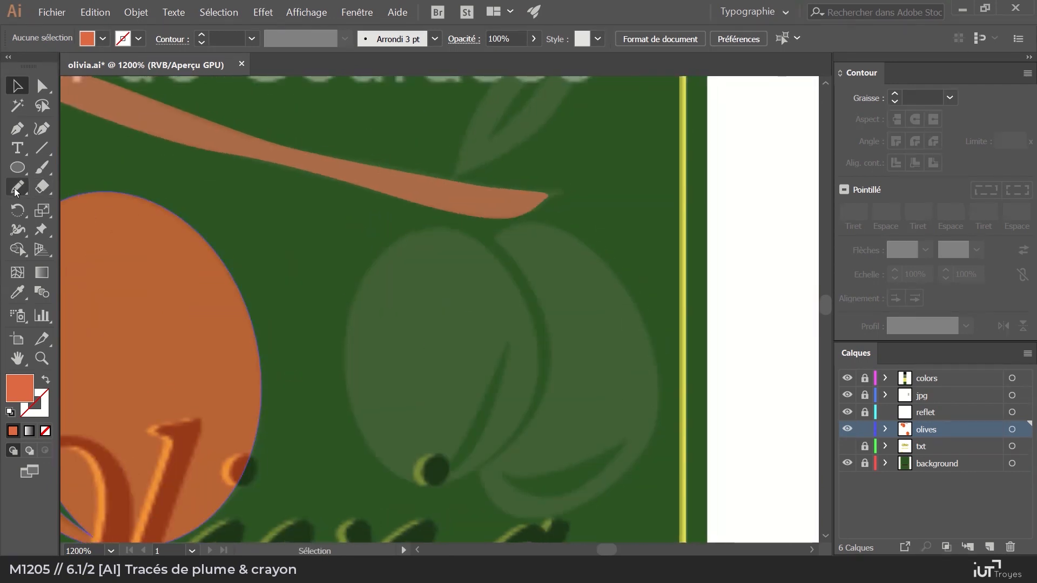